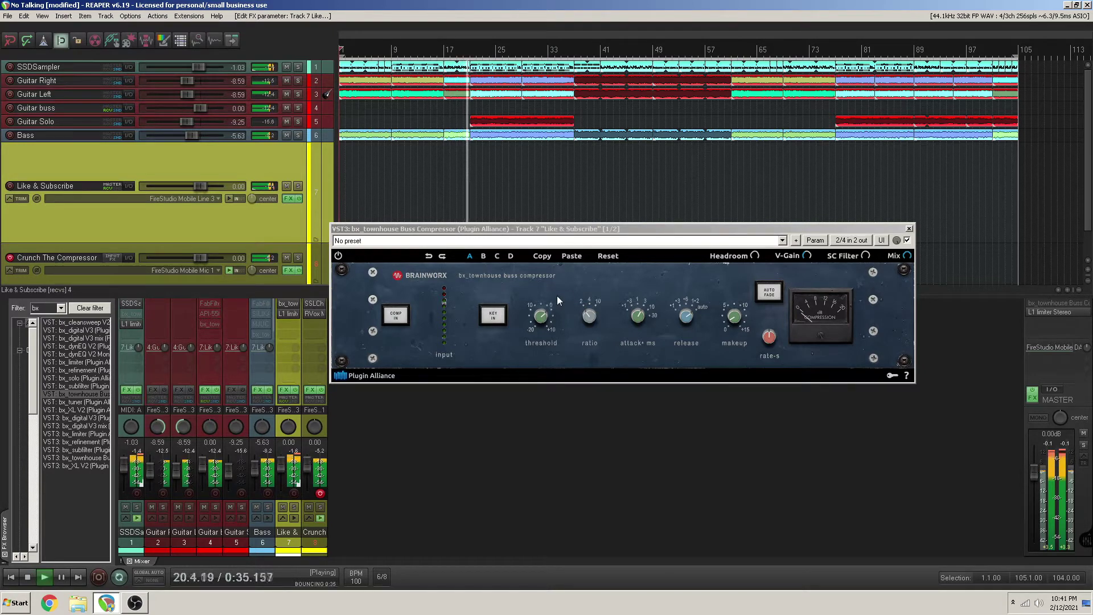
Engage the bx_townhouse compressor on the Like & Subscribe bus and adjust its threshold and makeup gain during playback.
left_click(403, 317)
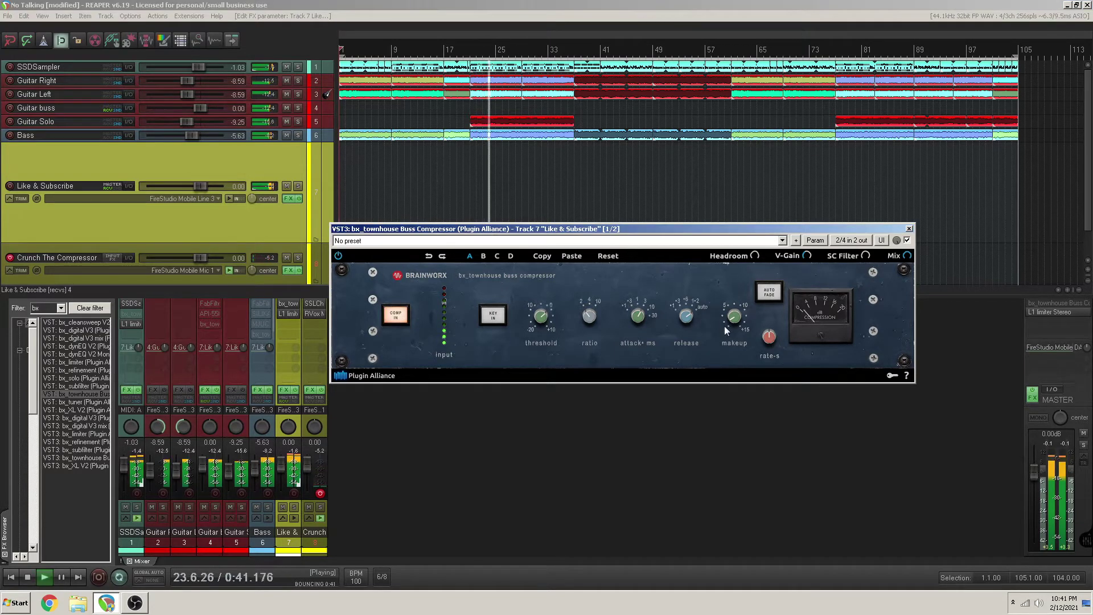
mouse_move(538, 311)
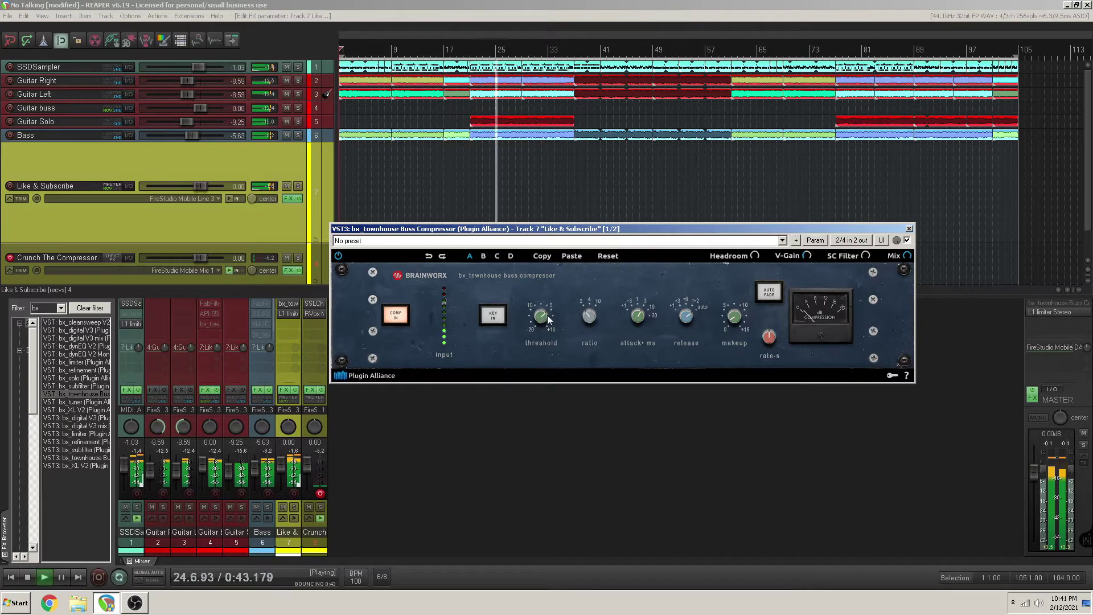
left_click_drag(549, 309, 530, 291)
mouse_move(729, 315)
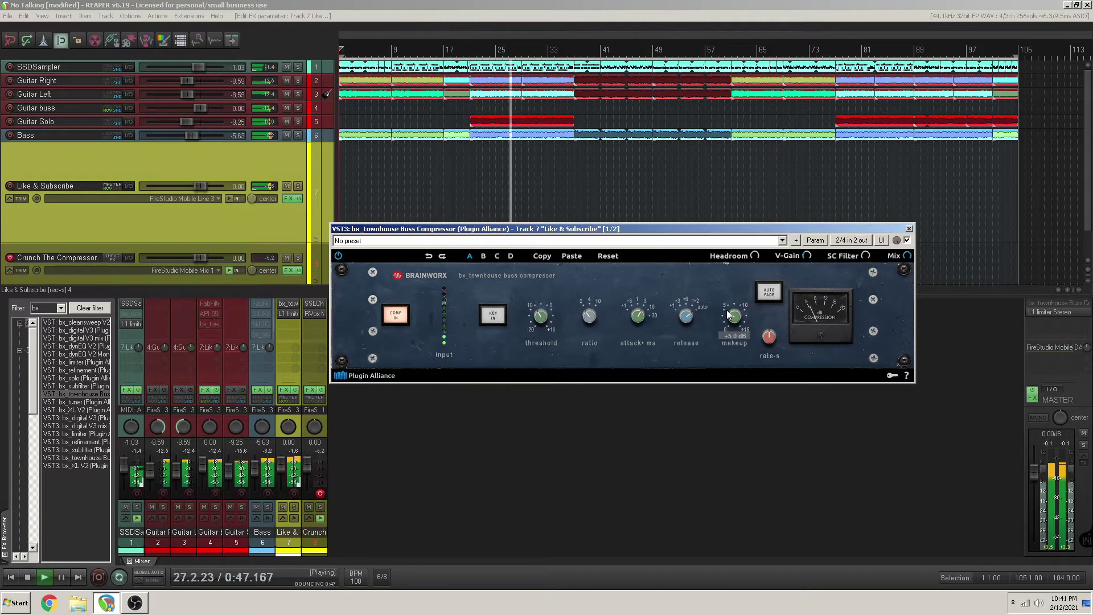
left_click_drag(538, 309, 530, 312)
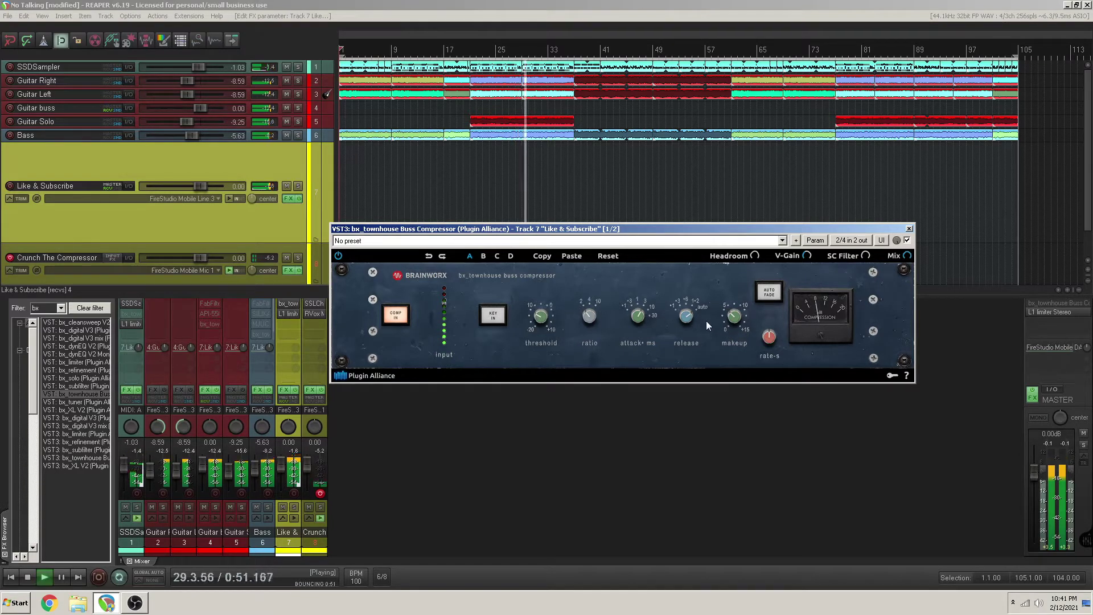
left_click_drag(728, 316, 731, 303)
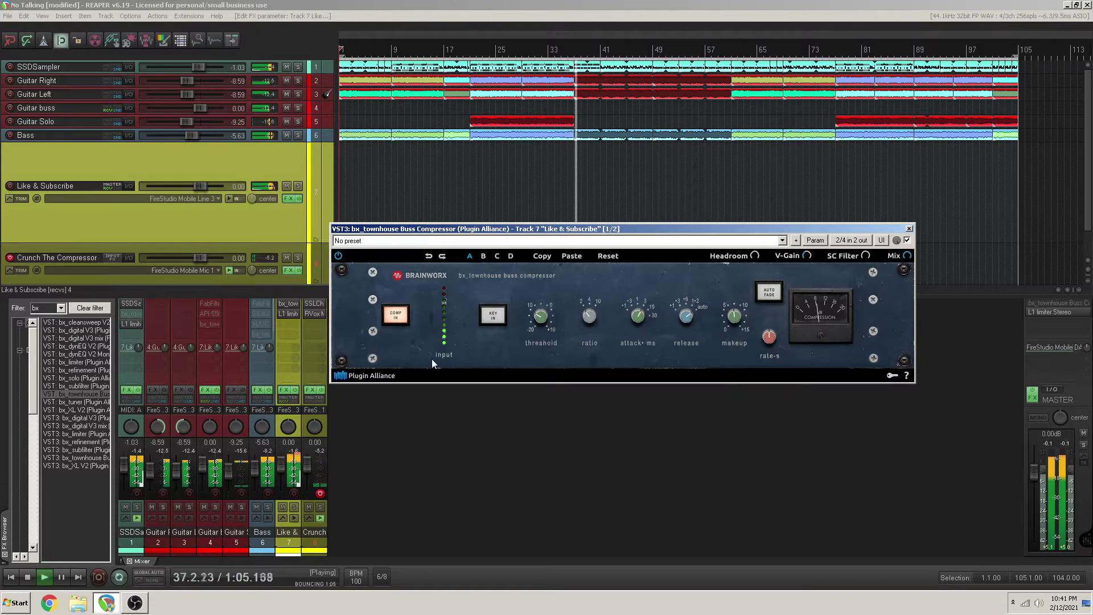
Compare the mix with the bus compressor bypassed and engaged, and readjust its makeup gain to match levels.
left_click(395, 314)
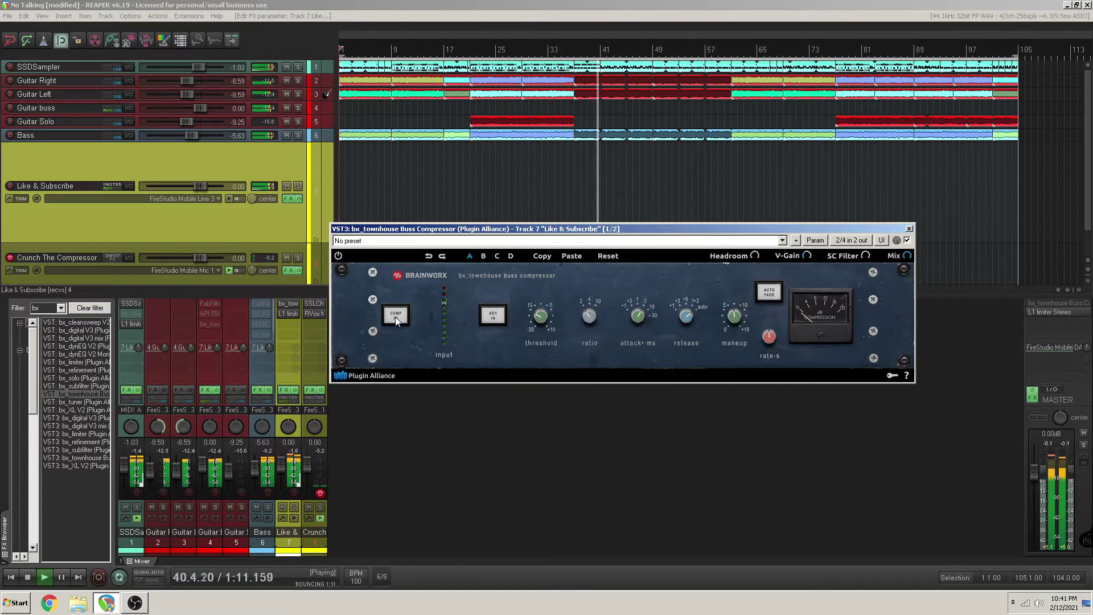
left_click(395, 315)
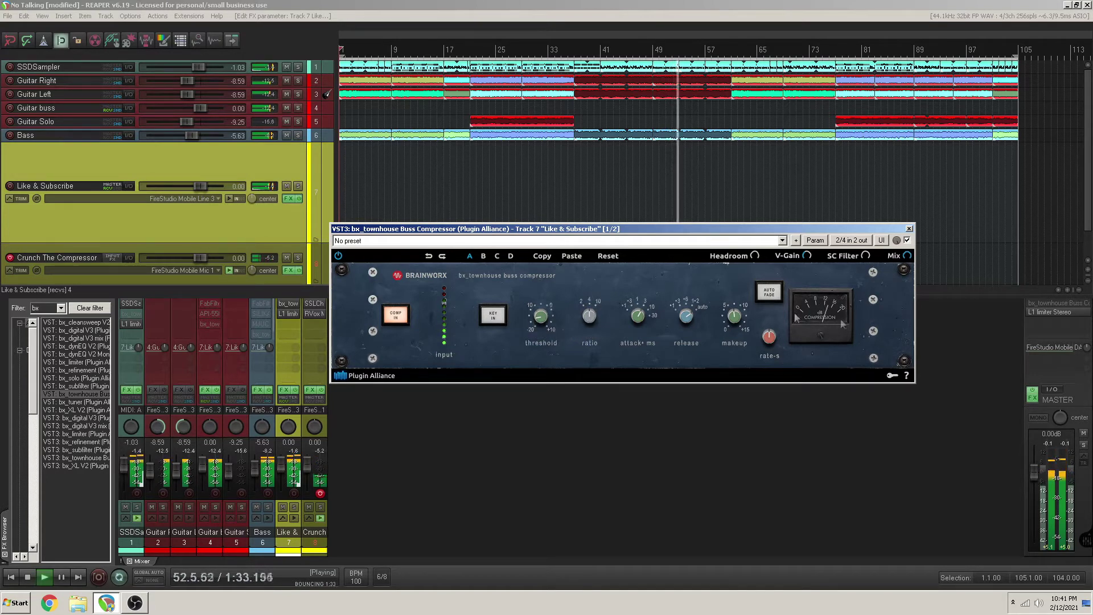
left_click_drag(726, 316, 777, 323)
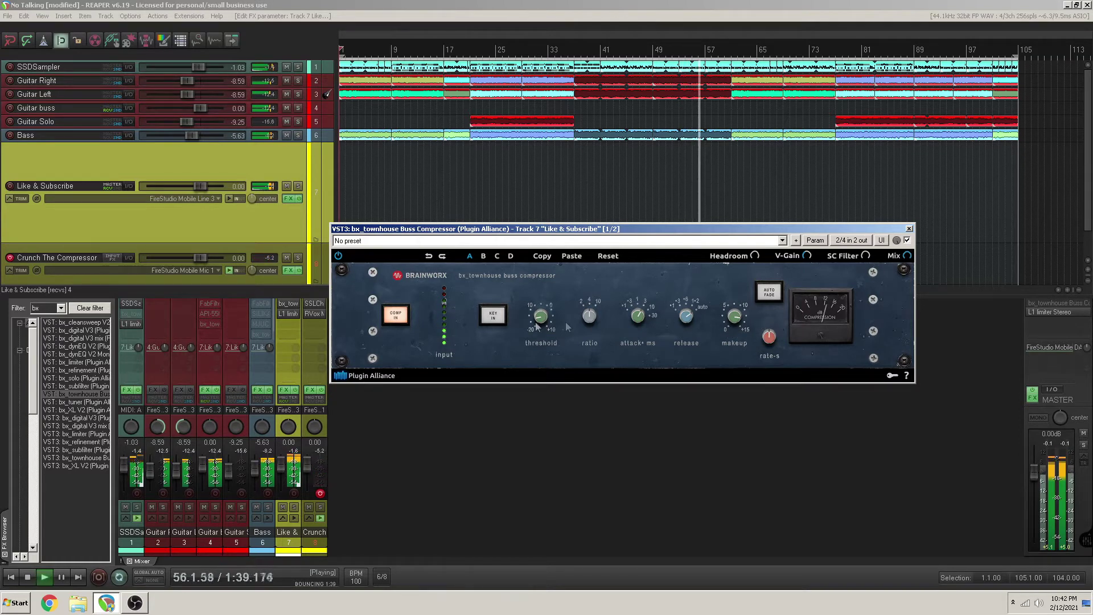
Listen to the mix alternately with the bus compressor bypassed and engaged, leaving it engaged.
left_click(400, 322)
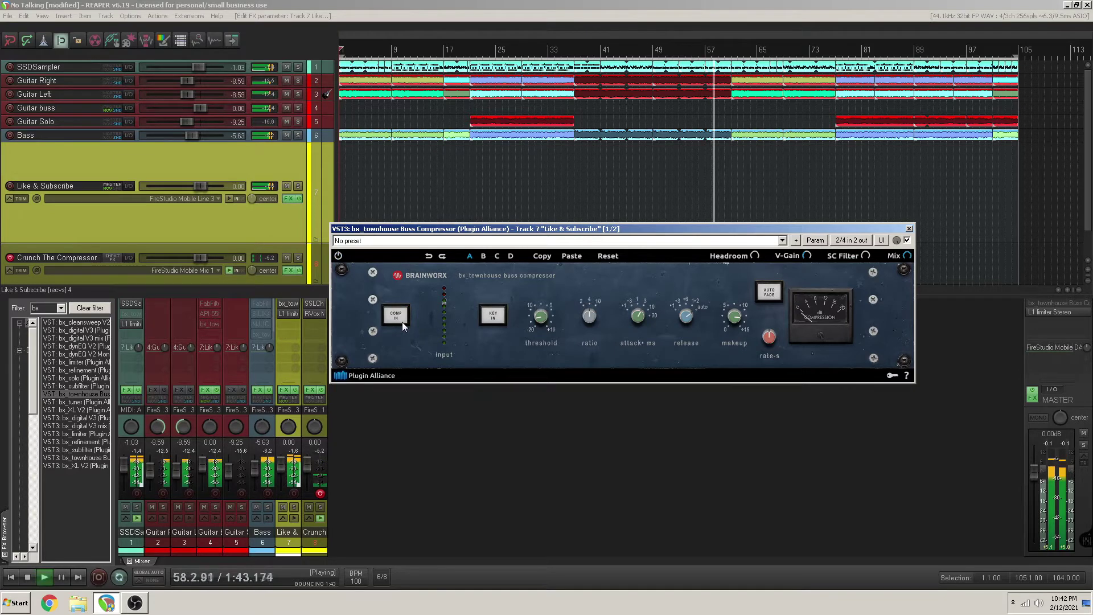
left_click(402, 322)
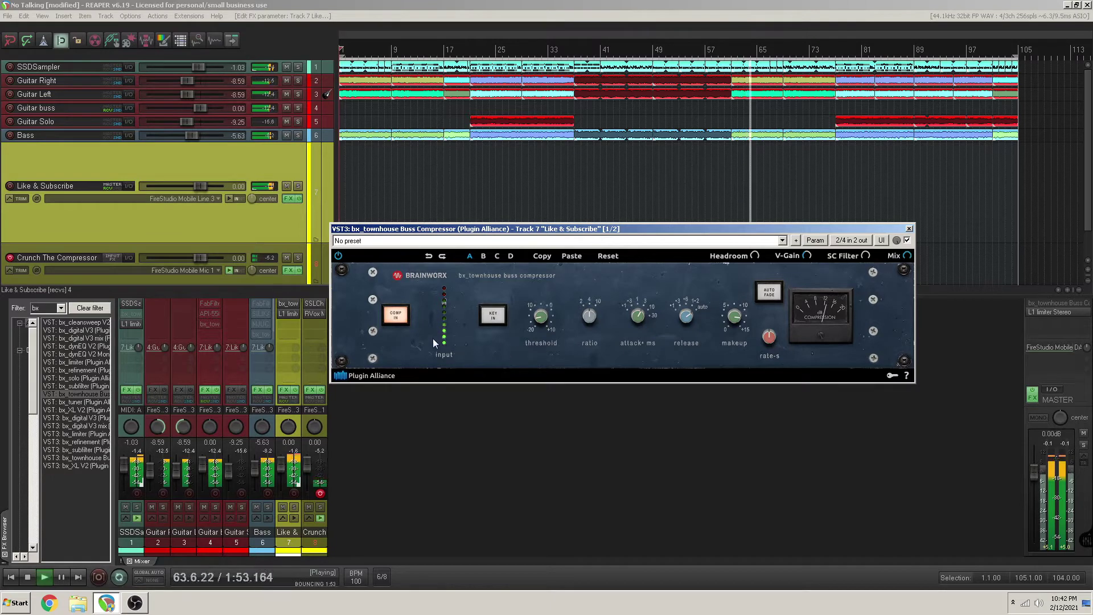
left_click(397, 320)
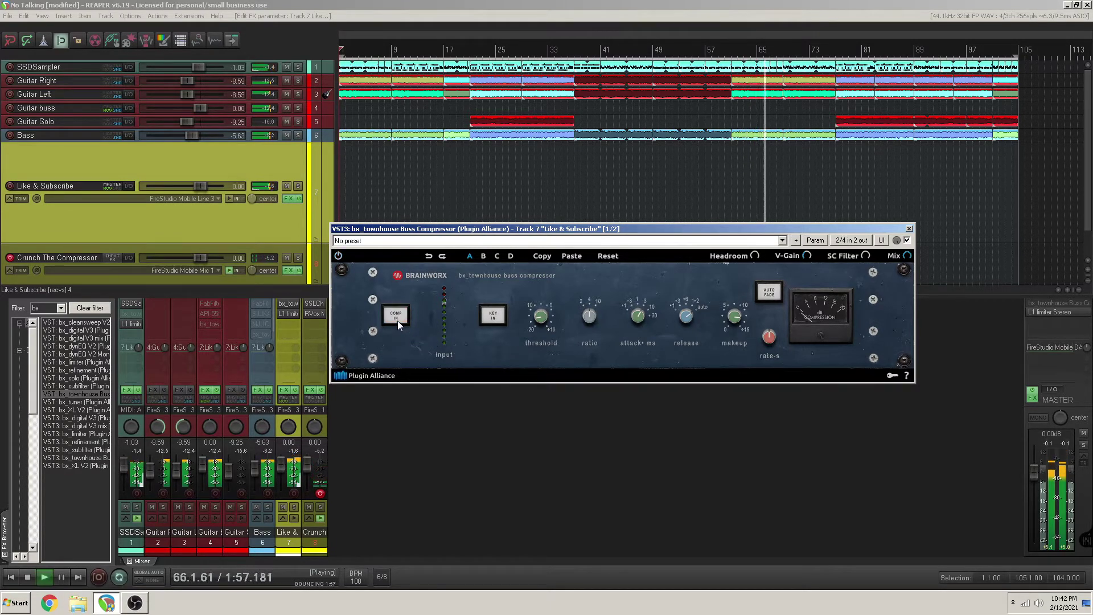
left_click(397, 320)
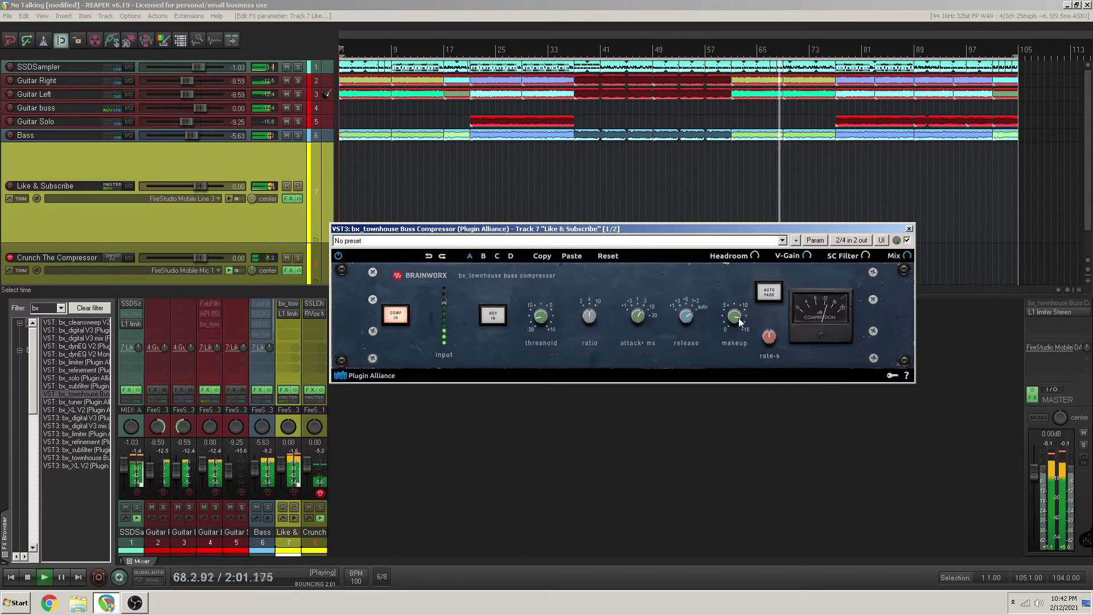
Change the bus compressor's release from auto to a fast fixed time and compare the sound with the compressor bypassed.
mouse_move(697, 307)
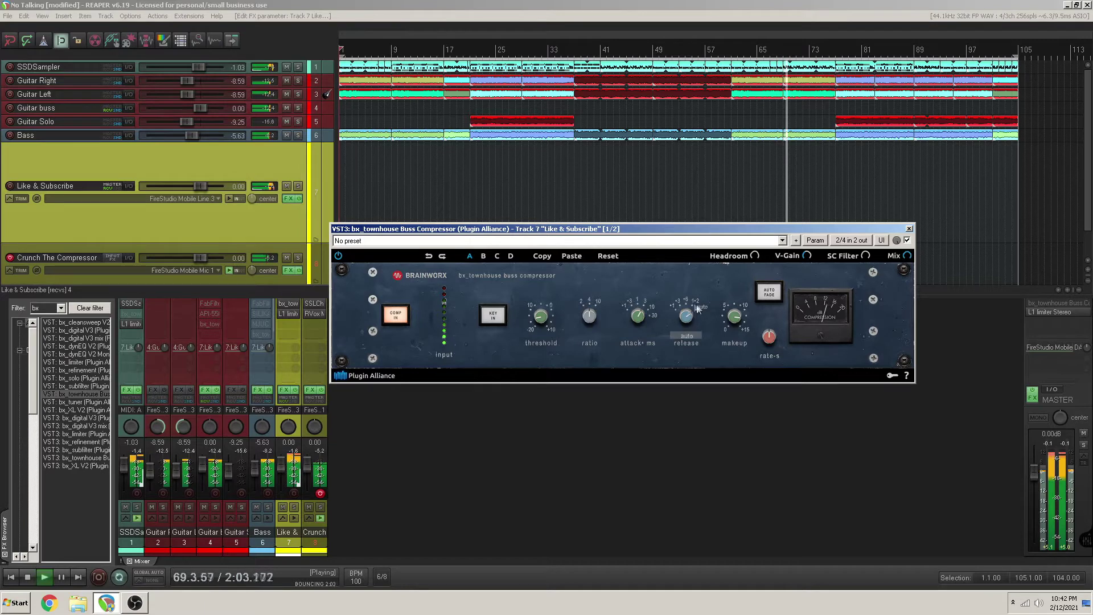
left_click_drag(685, 312, 688, 325)
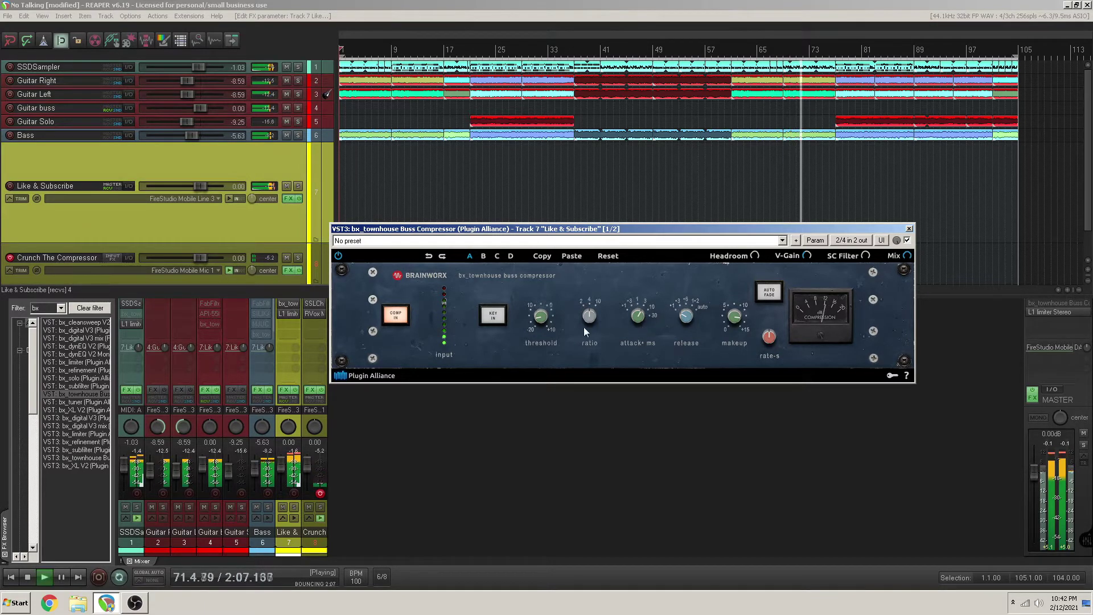
mouse_move(743, 322)
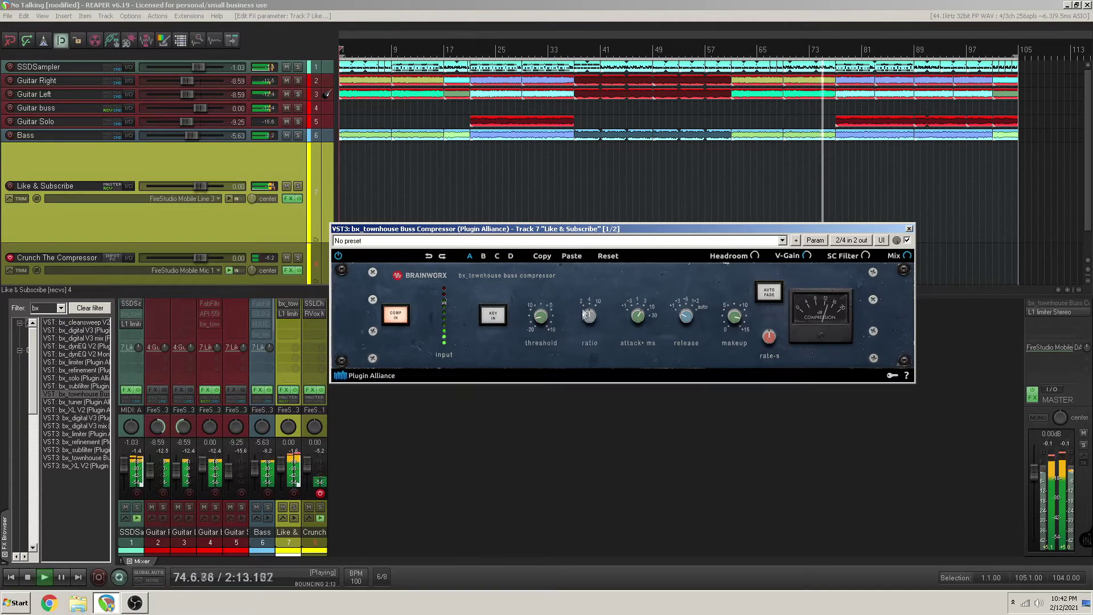
left_click(397, 316)
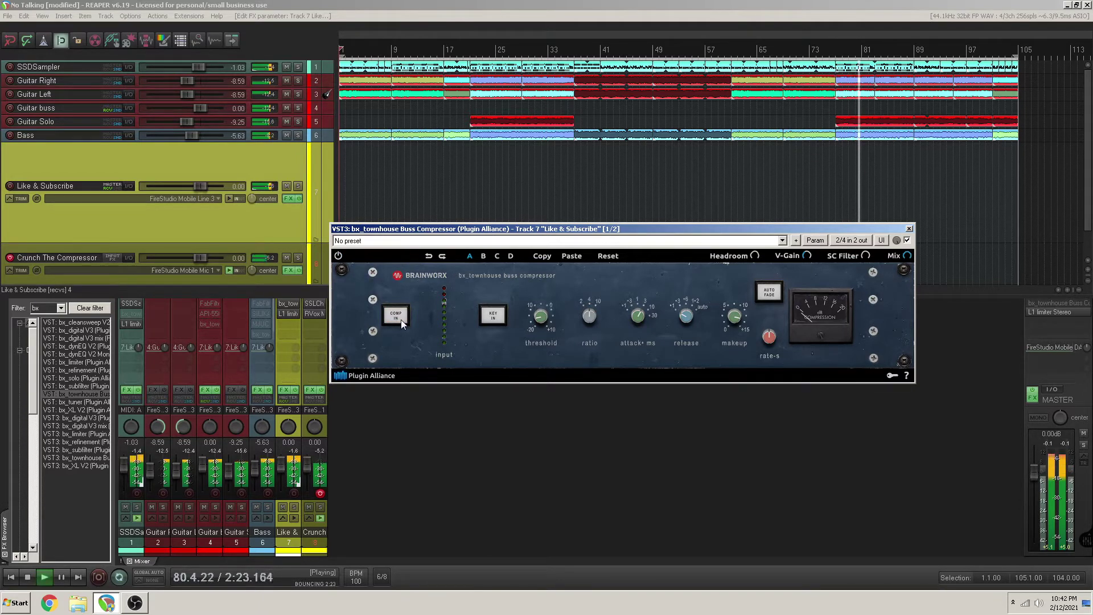
left_click(401, 320)
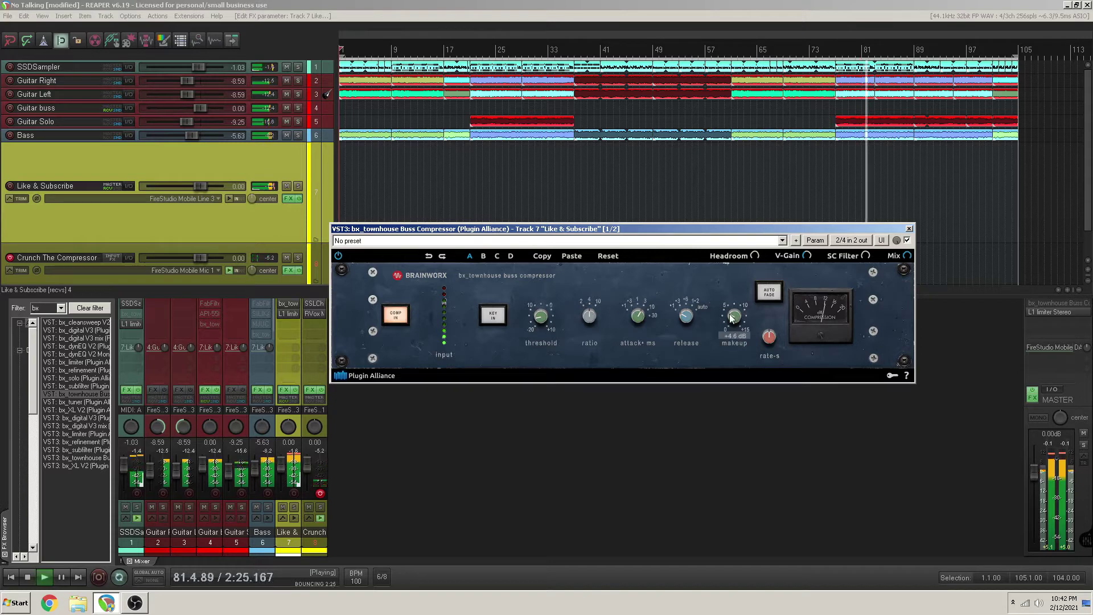
Fine-tune the bus compressor's makeup gain and threshold, and check the result against the bypassed mix.
left_click_drag(732, 318, 760, 299)
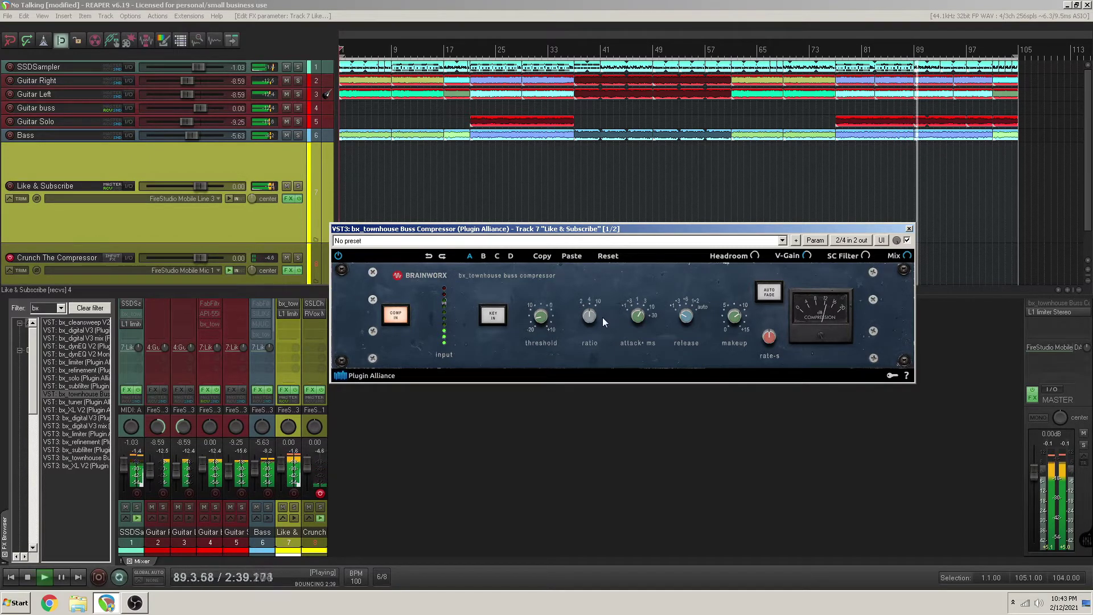
mouse_move(535, 319)
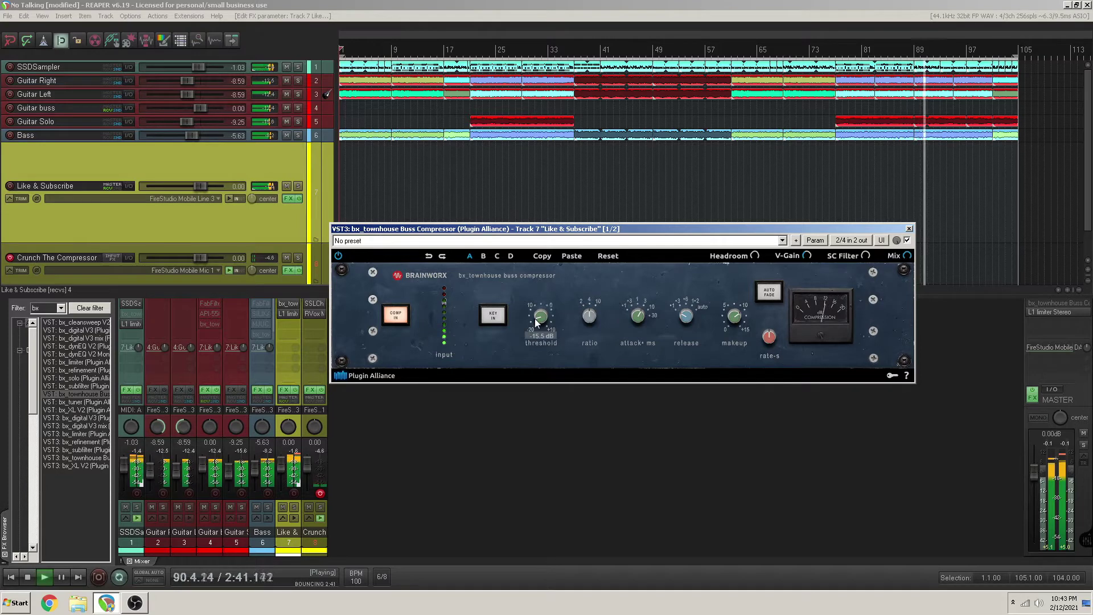
scroll(536, 316, "up", 3)
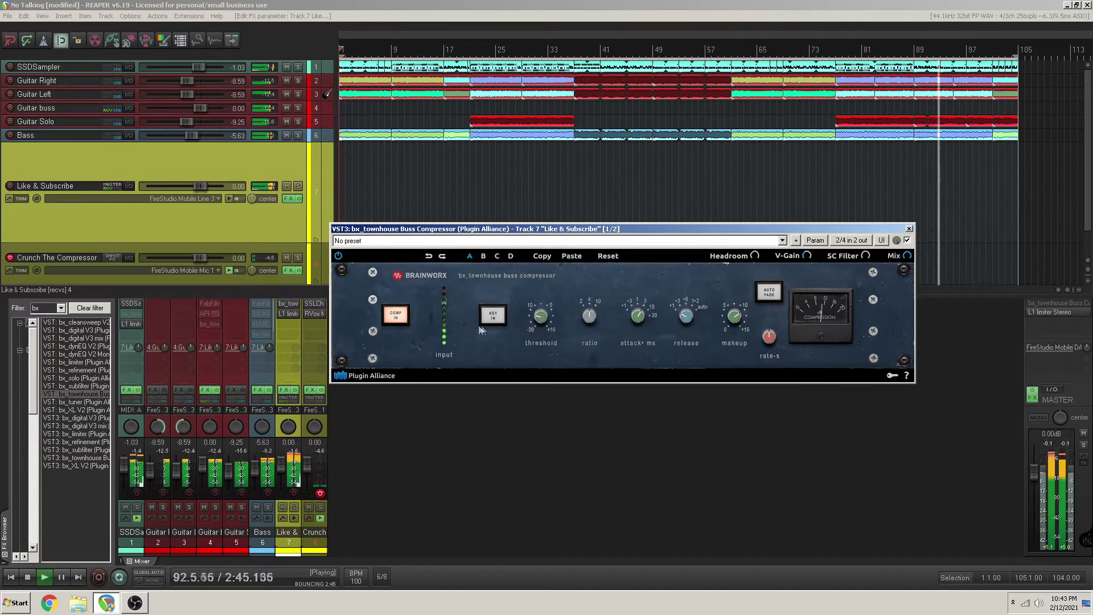
left_click(395, 320)
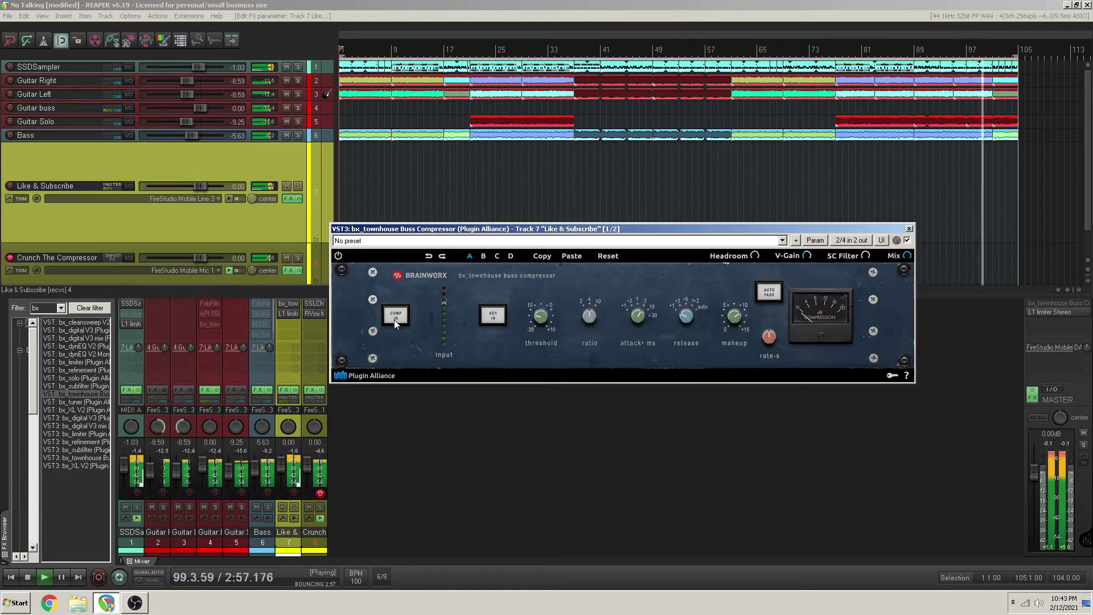
left_click(394, 316)
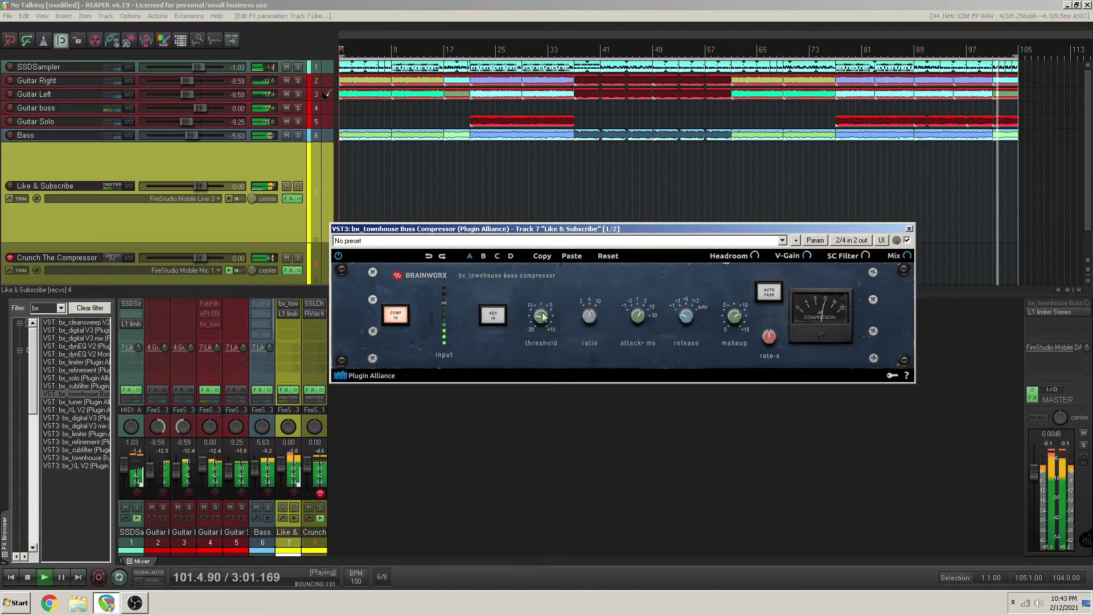
Readjust the bus compressor's threshold for a different amount of compression and compensate with the makeup gain.
left_click_drag(527, 322, 531, 333)
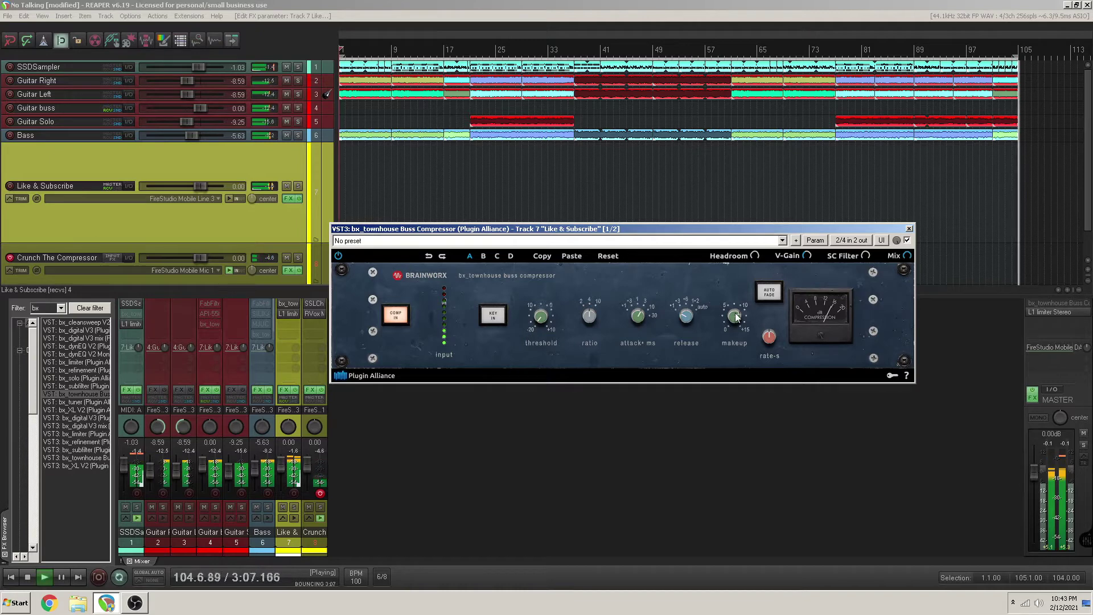
mouse_move(746, 328)
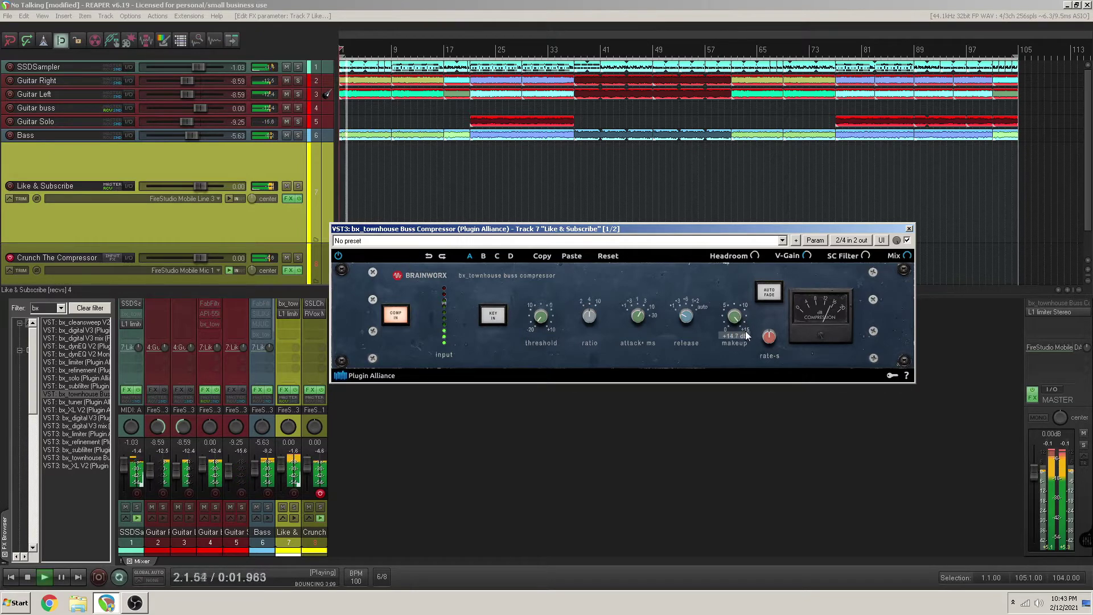
scroll(739, 339, "up", 1)
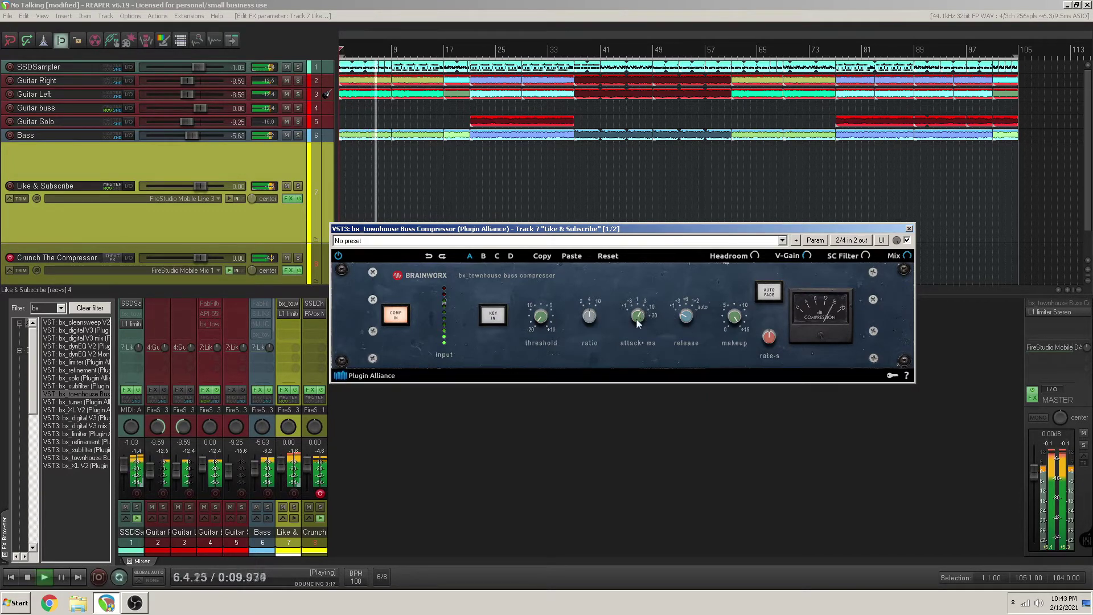
Set a slower attack on the bus compressor with matching makeup gain, and compare it with the bypassed mix.
mouse_move(646, 314)
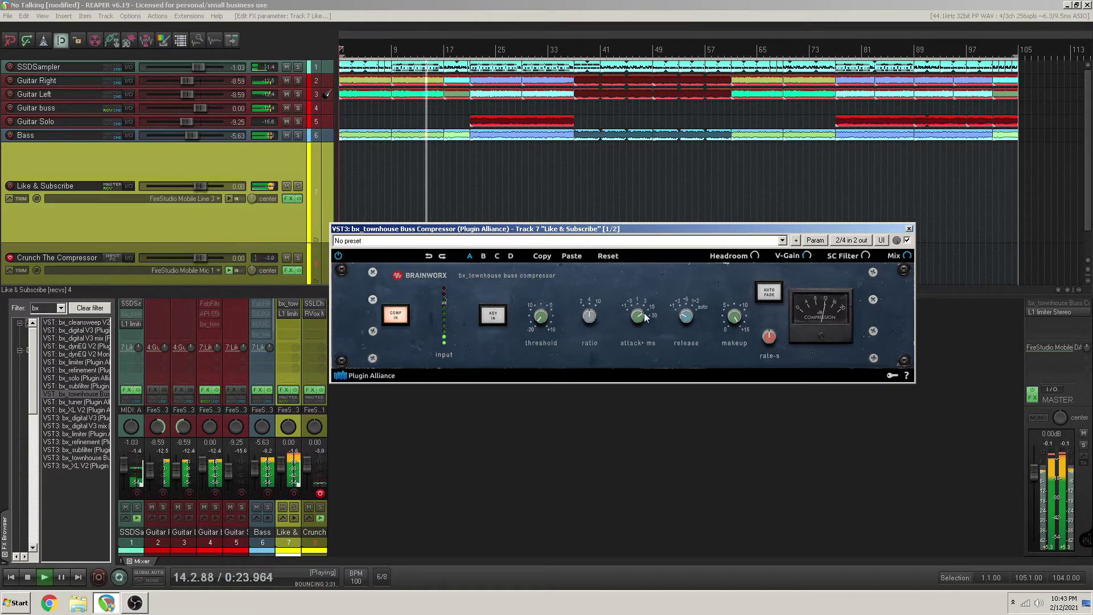
left_click_drag(733, 322, 746, 308)
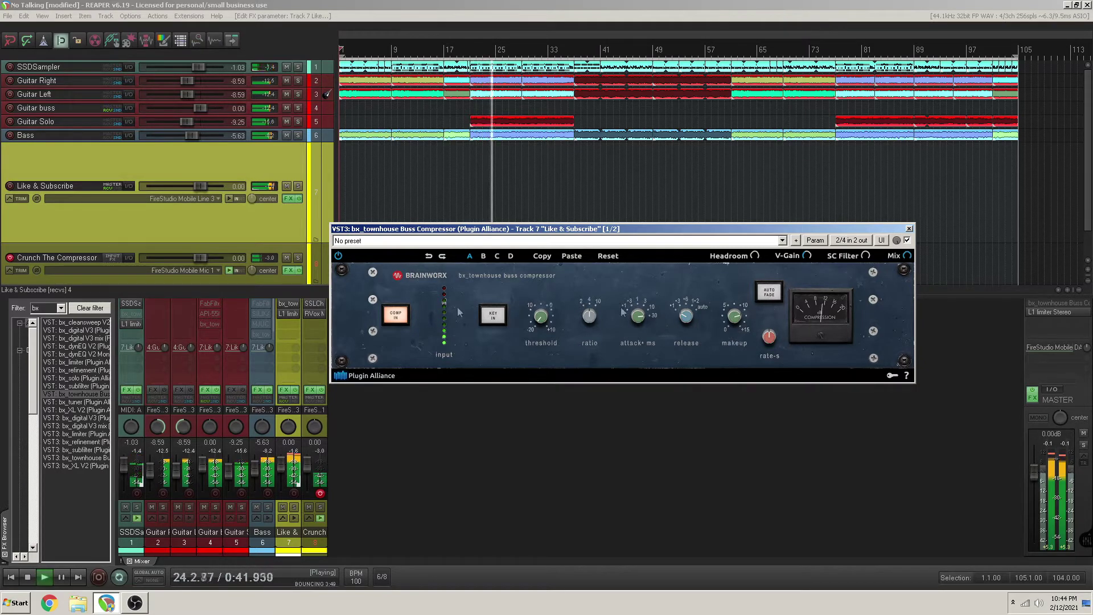
left_click(401, 316)
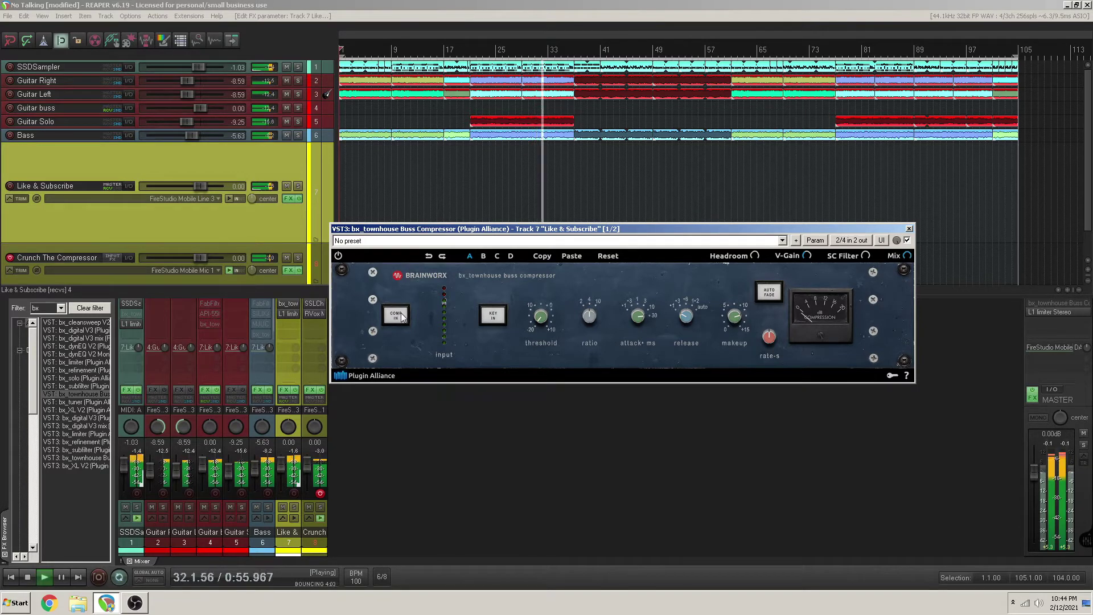
left_click(396, 315)
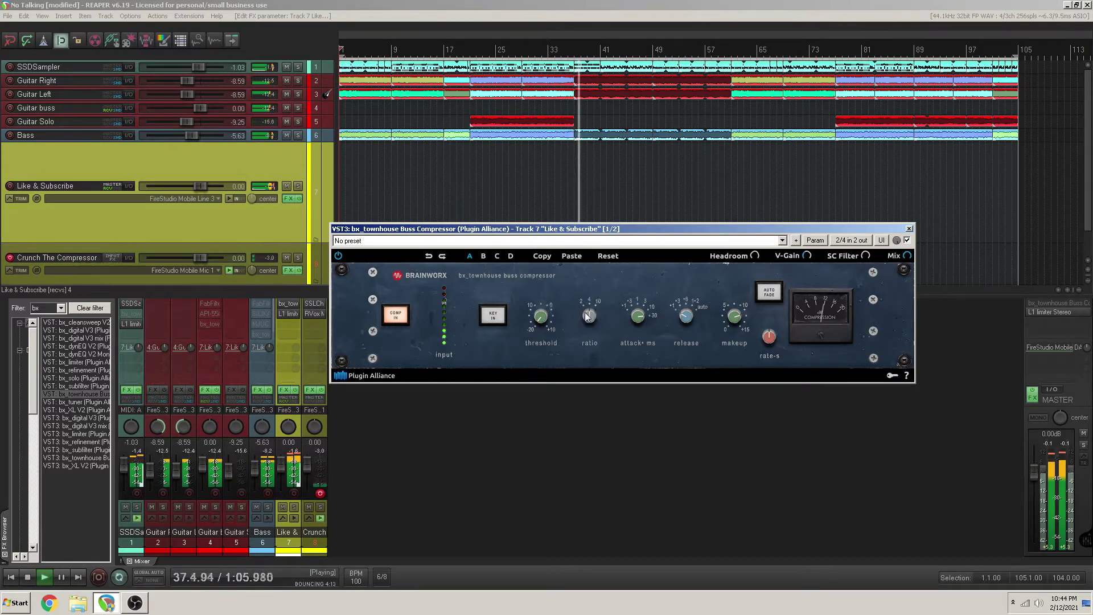
Set the bus compressor's ratio to 2:1 and rebalance its makeup gain.
left_click_drag(585, 311, 584, 323)
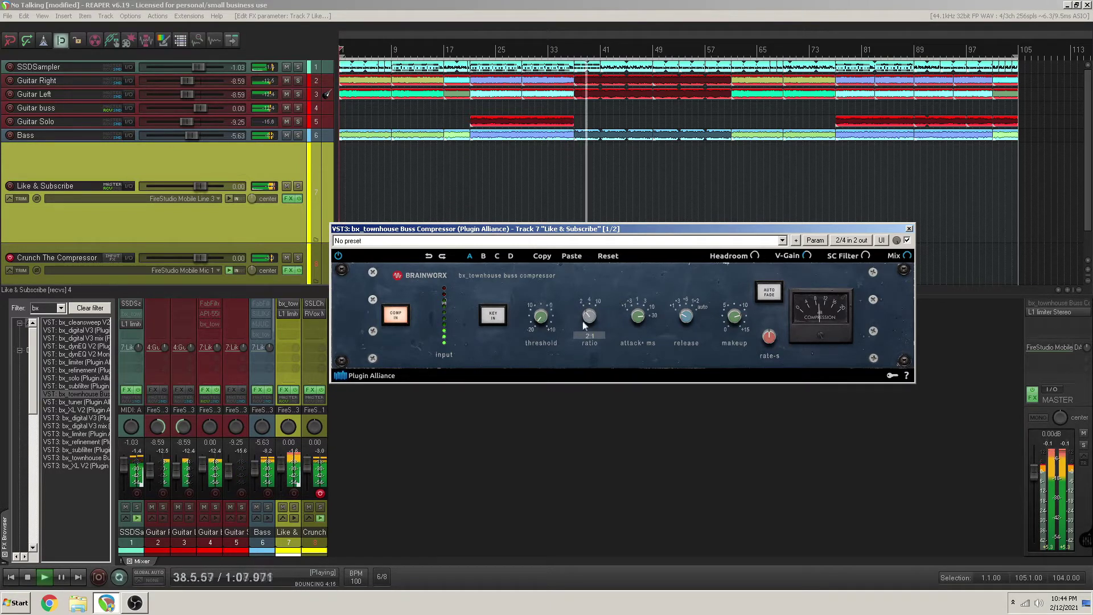
mouse_move(743, 303)
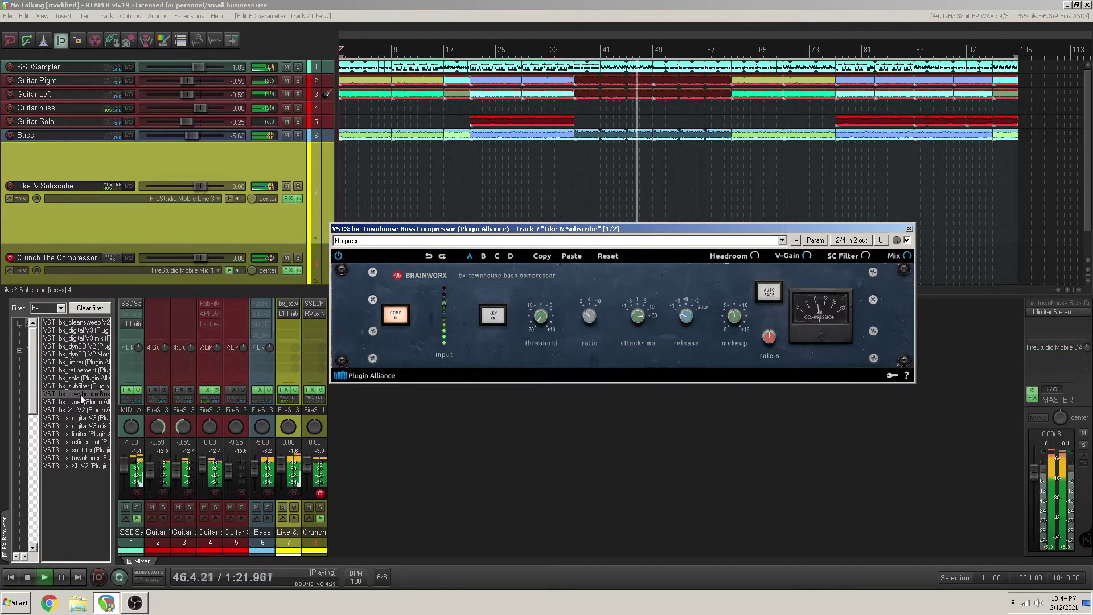
Replace the bypassed bx_townhouse on the SSDSampler track with a fresh instance of the plug-in, and close its window.
left_click(80, 395)
left_click_drag(80, 394, 129, 313)
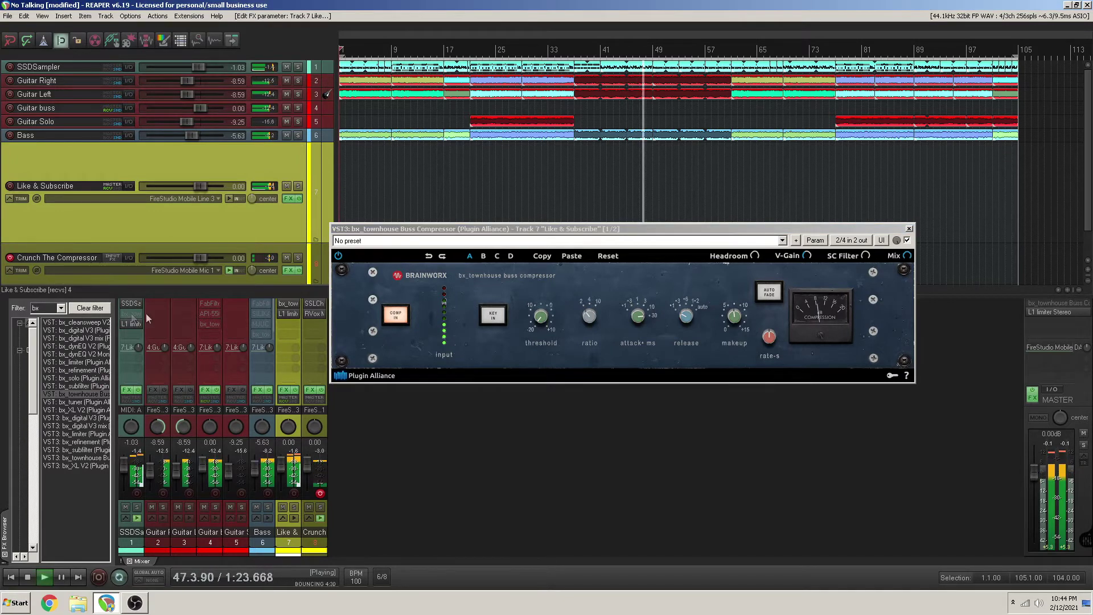
right_click(126, 327)
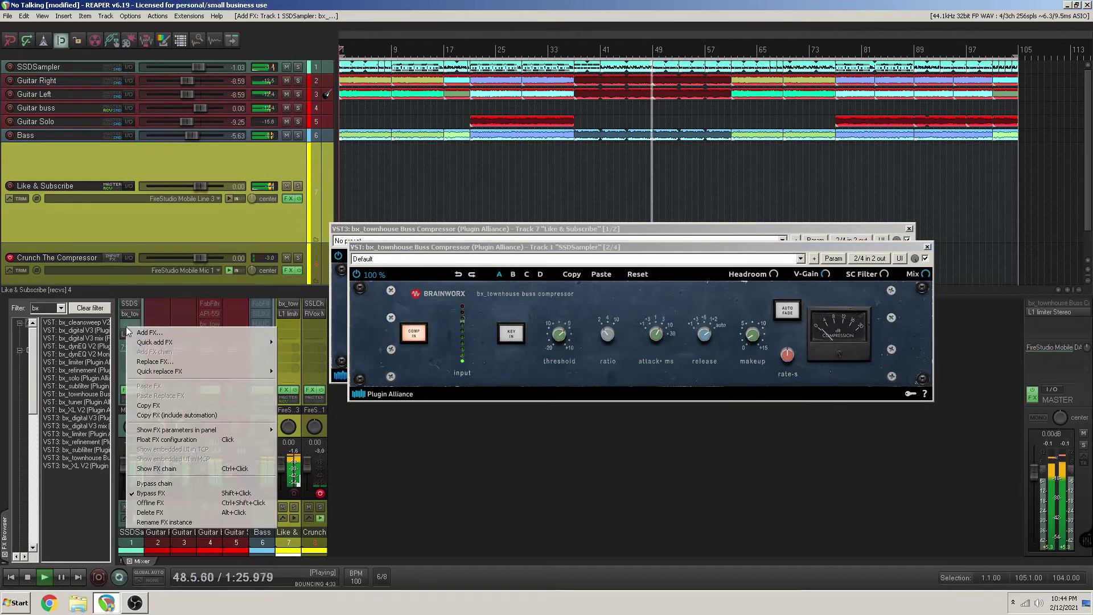
left_click(150, 512)
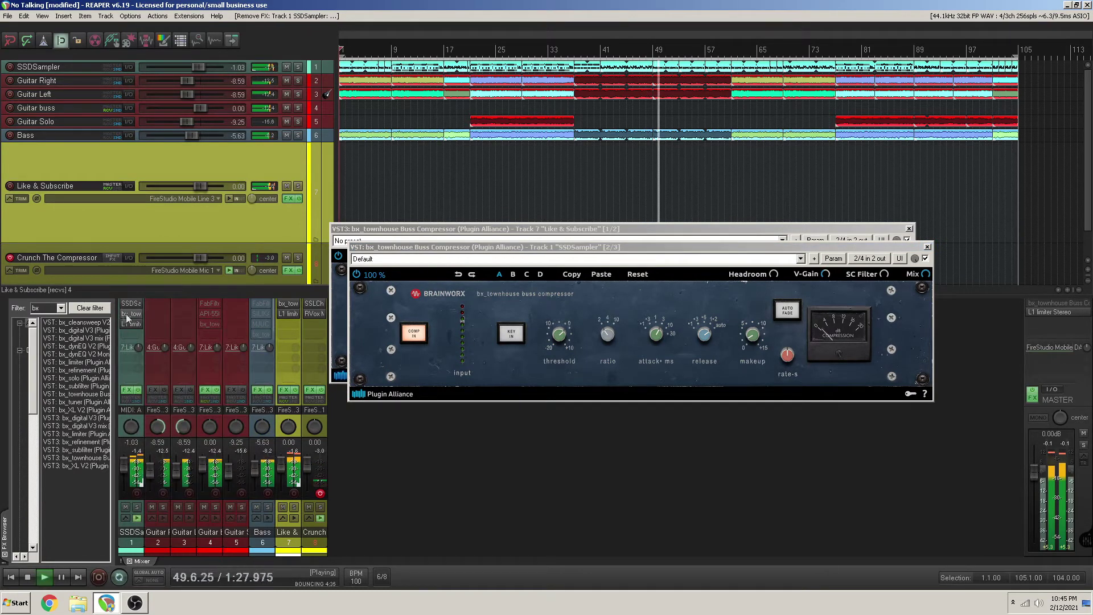
key("Escape")
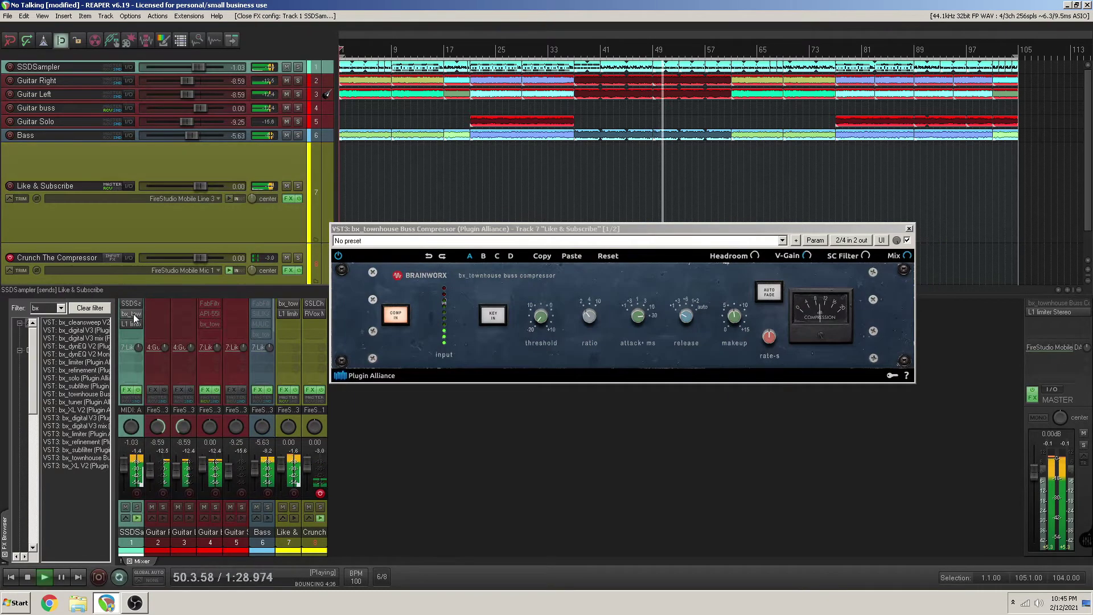
Close the mix bus compressor window and open the bx_townhouse on the SSDSampler track.
left_click(445, 229)
left_click_drag(445, 228, 456, 242)
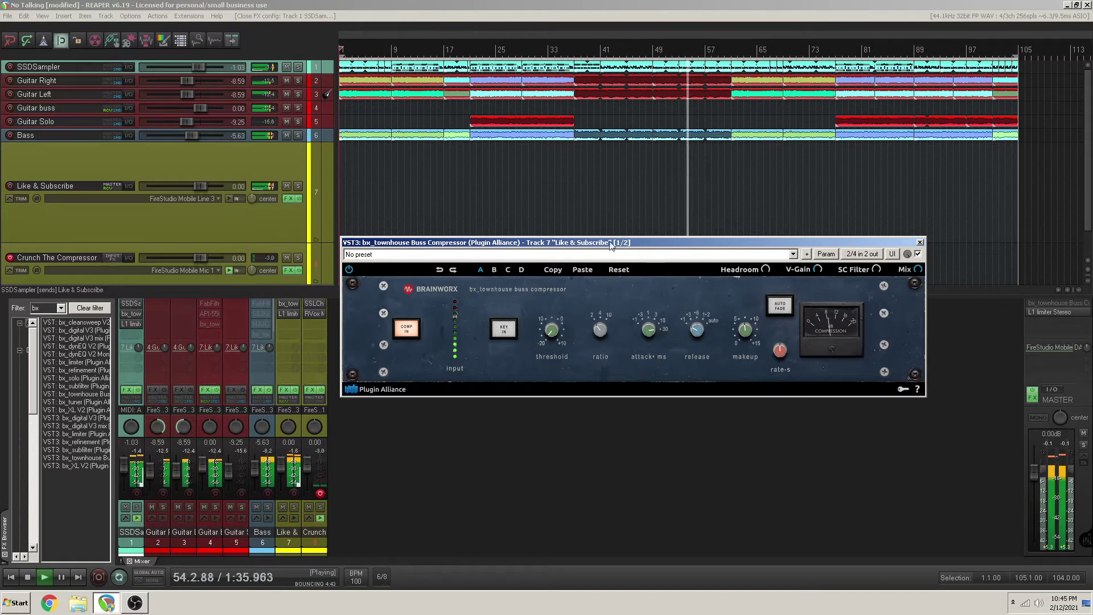
left_click(288, 303)
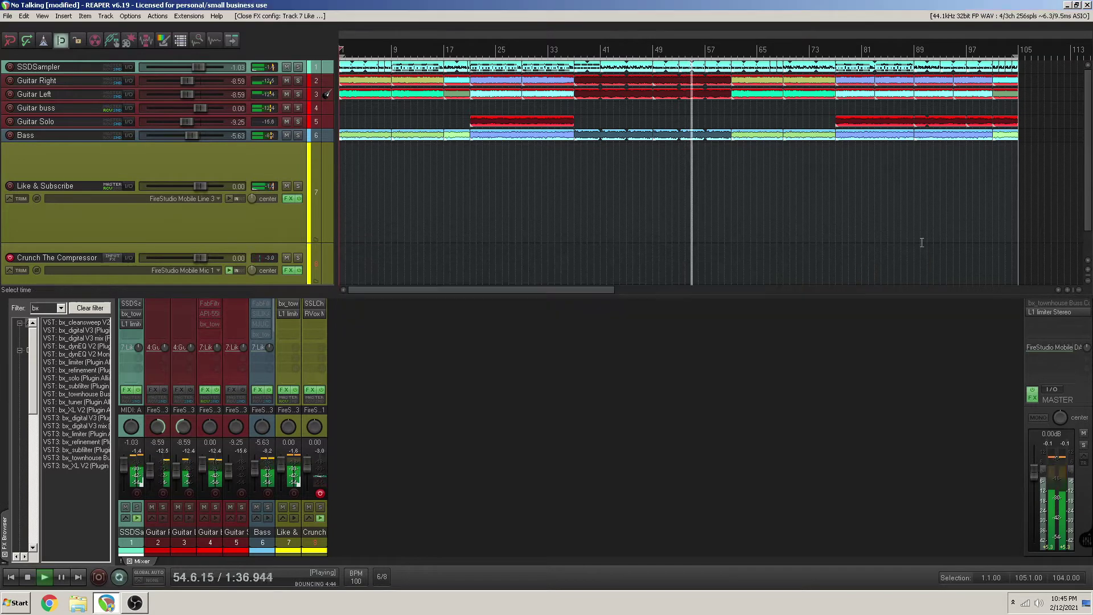
left_click(132, 313)
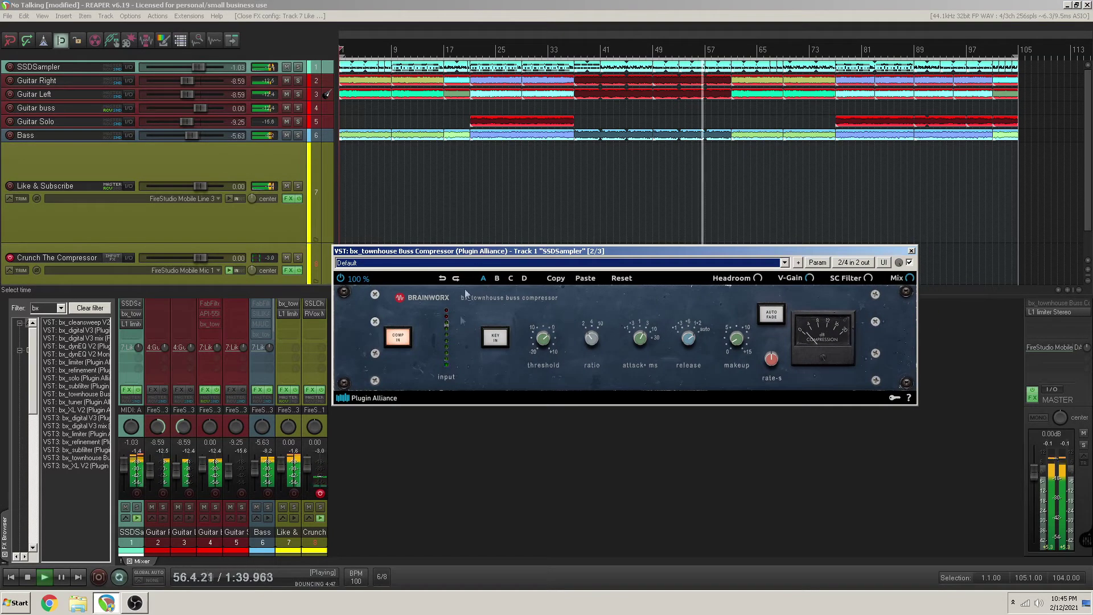
Adjust the threshold of the SSDSampler track's compressor and compensate with its makeup gain.
left_click(543, 338)
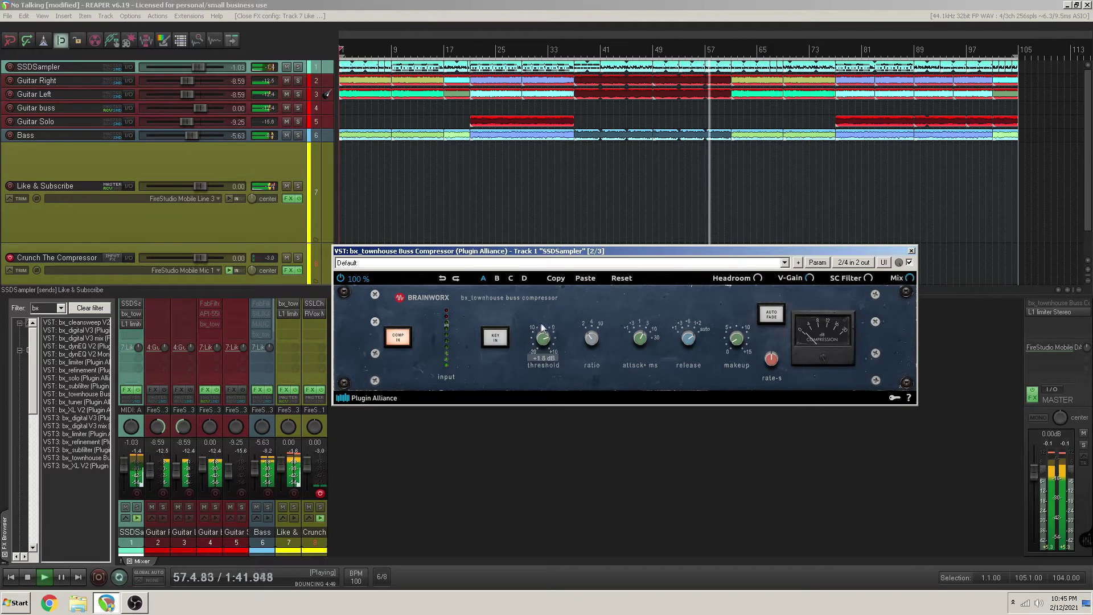
left_click_drag(543, 315, 533, 332)
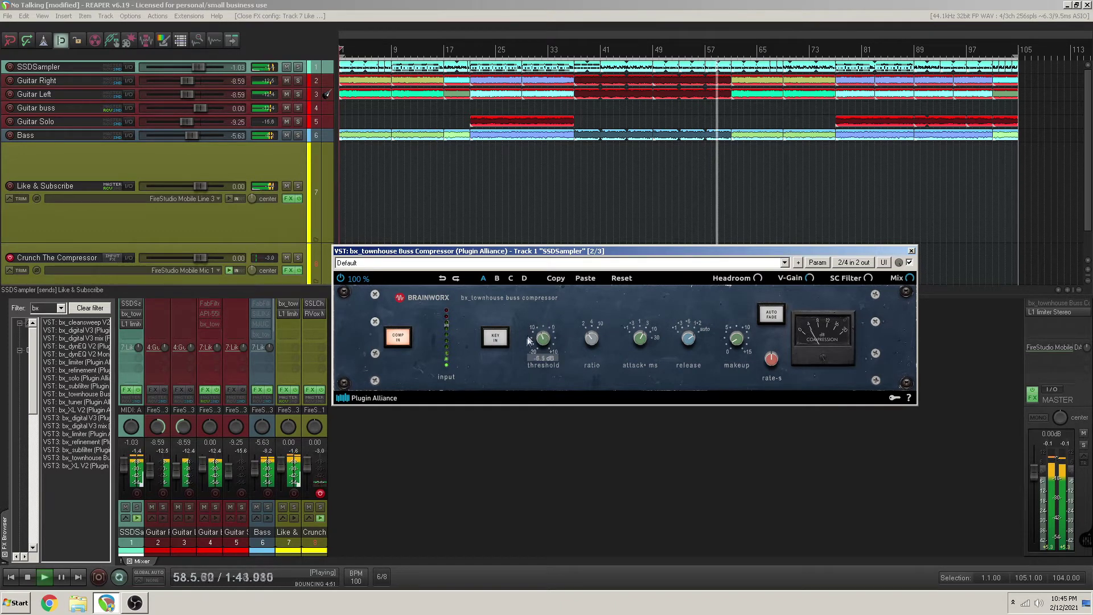
left_click(632, 344)
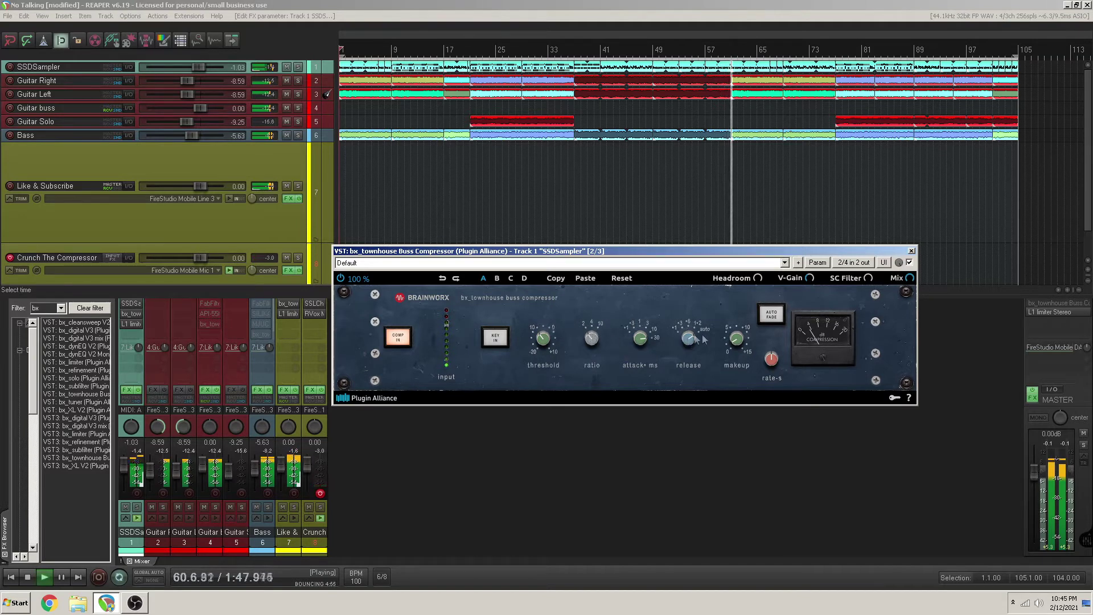
mouse_move(720, 326)
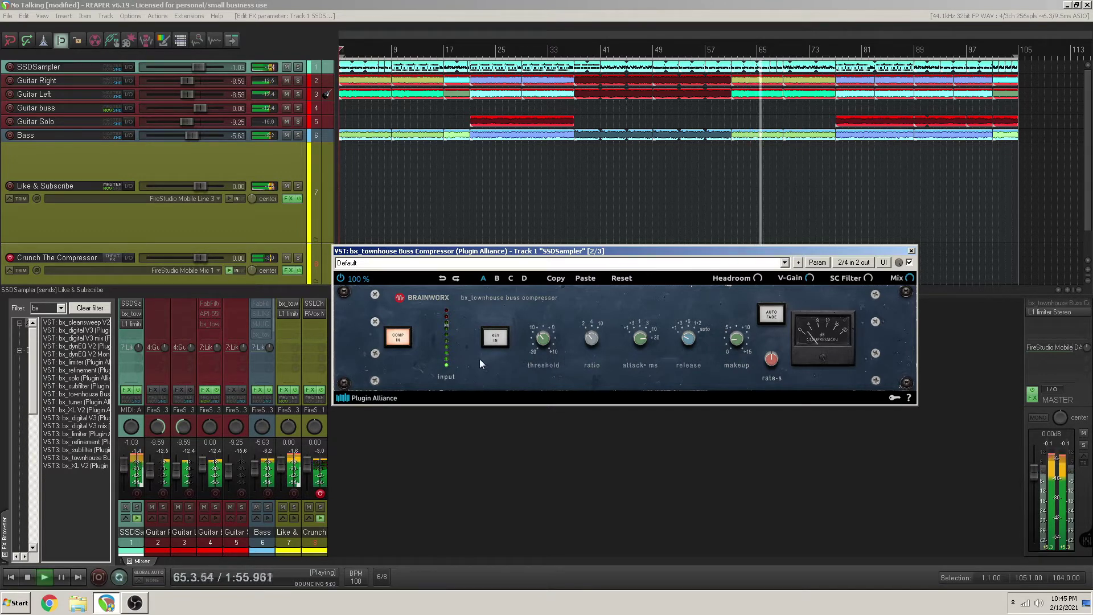
Compare the SSDSampler track's compressor with its bypassed sound and fine-tune its makeup gain.
left_click(399, 337)
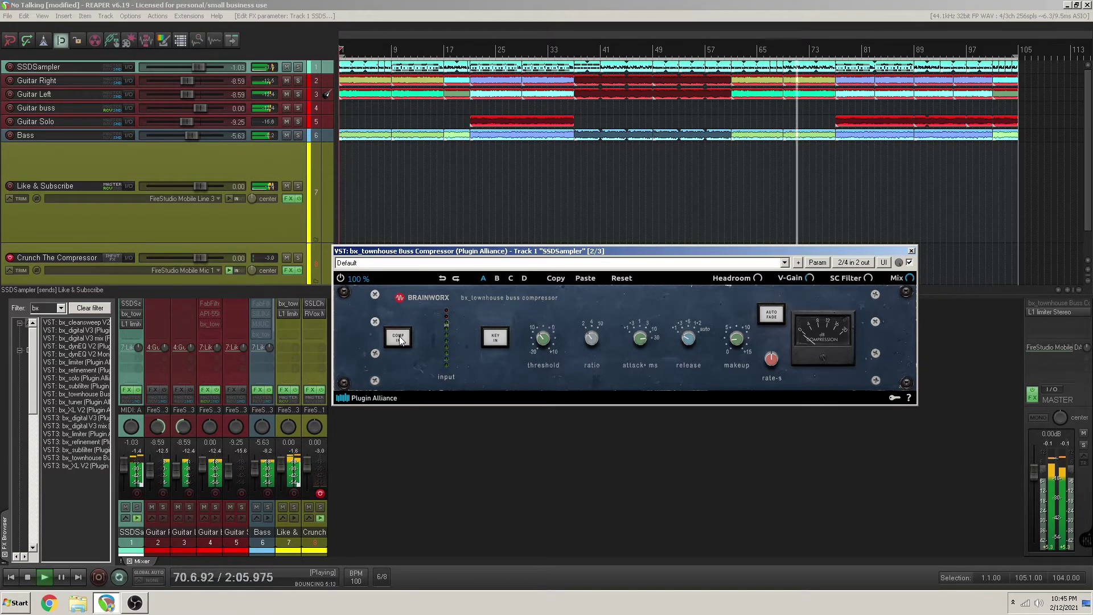
left_click(399, 337)
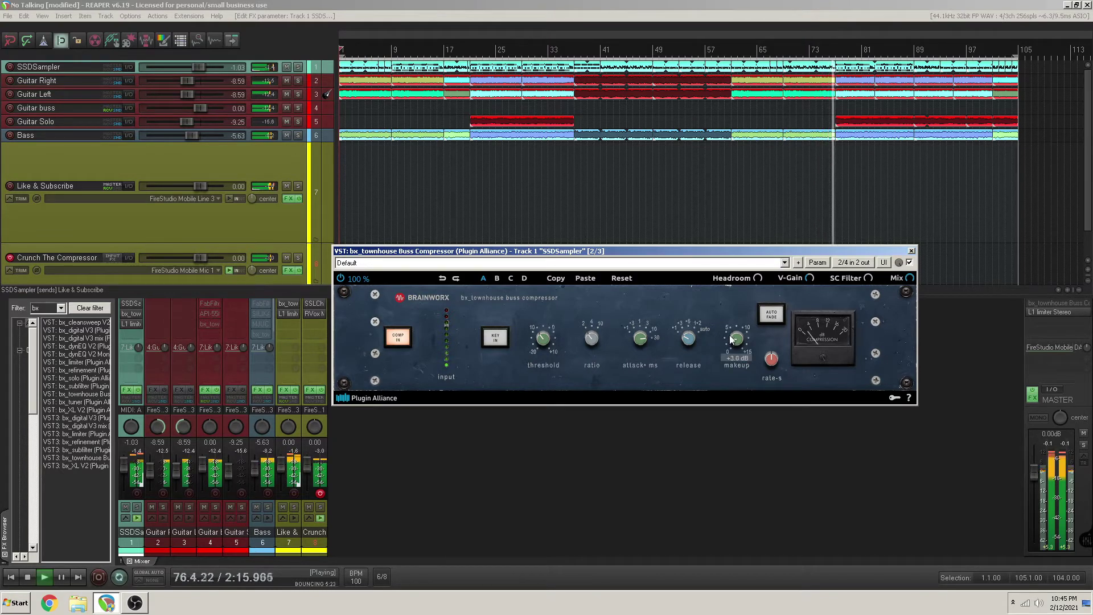
left_click_drag(731, 338, 729, 334)
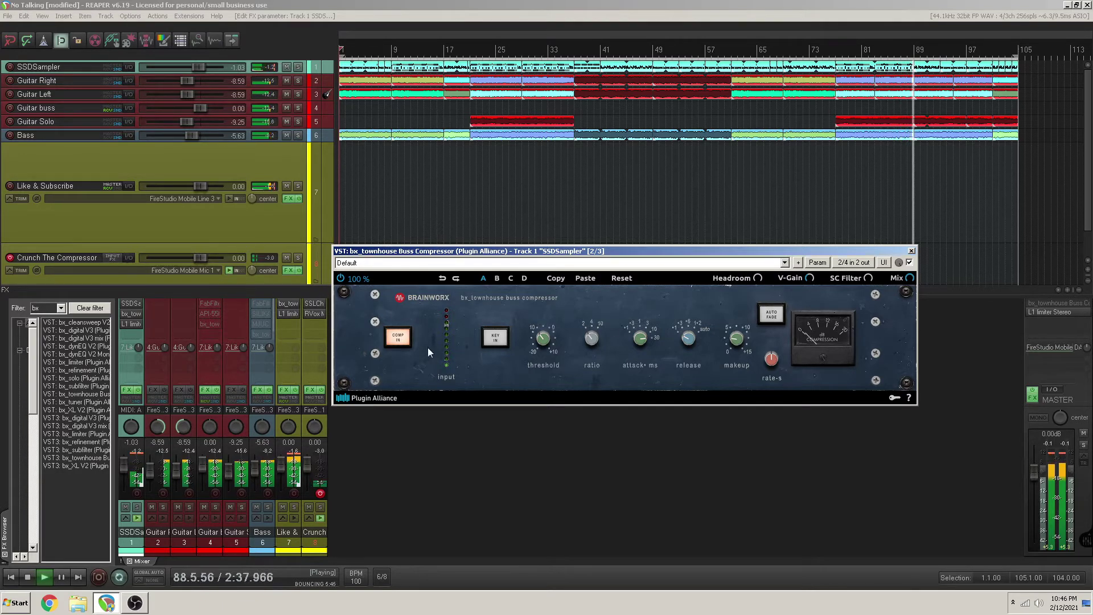
left_click(400, 342)
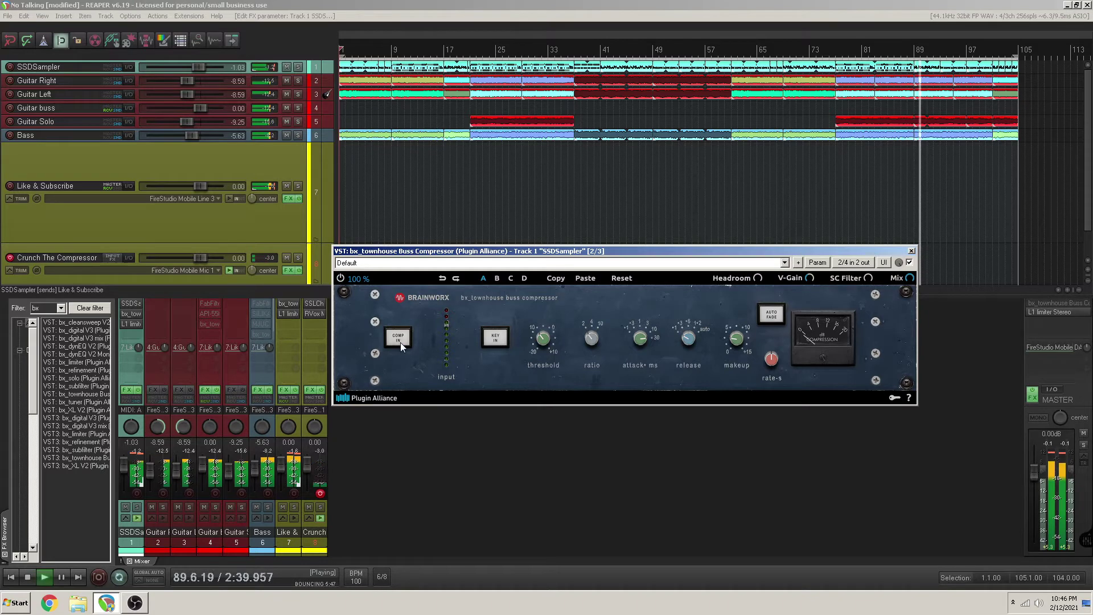
left_click(401, 342)
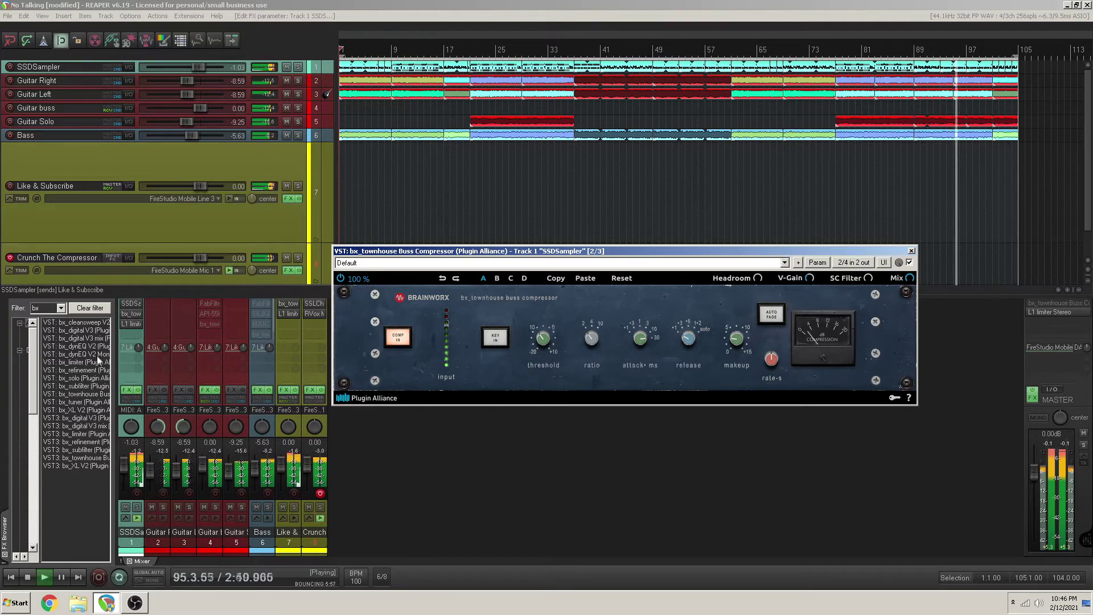
Add the bx_townhouse Buss Compressor to the Bass track and close the SSDSampler compressor window.
left_click_drag(130, 314, 69, 333)
left_click(89, 392)
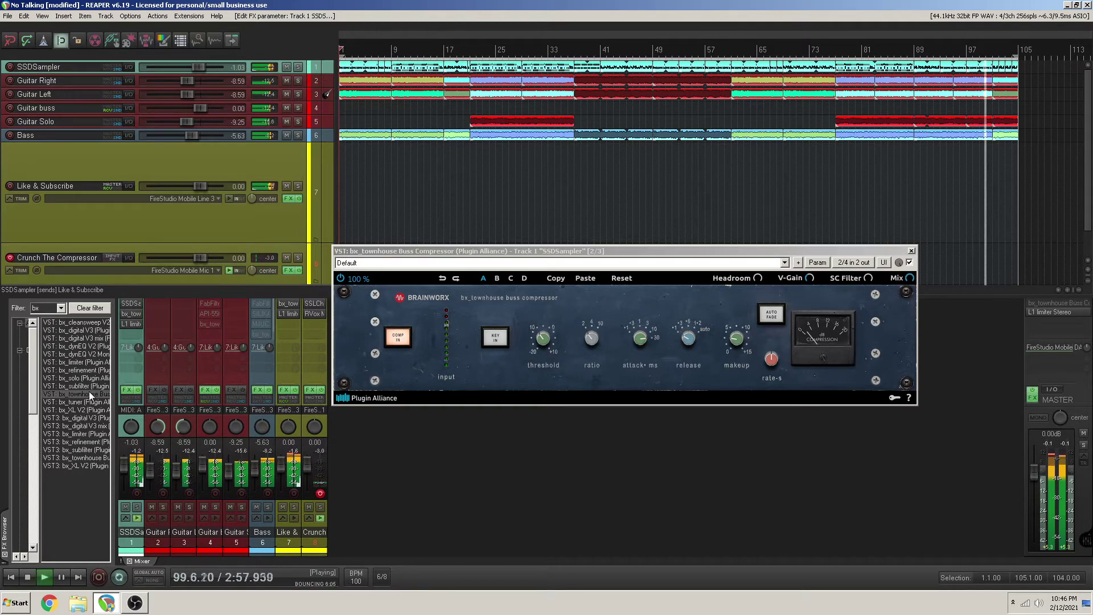
left_click_drag(81, 394, 250, 327)
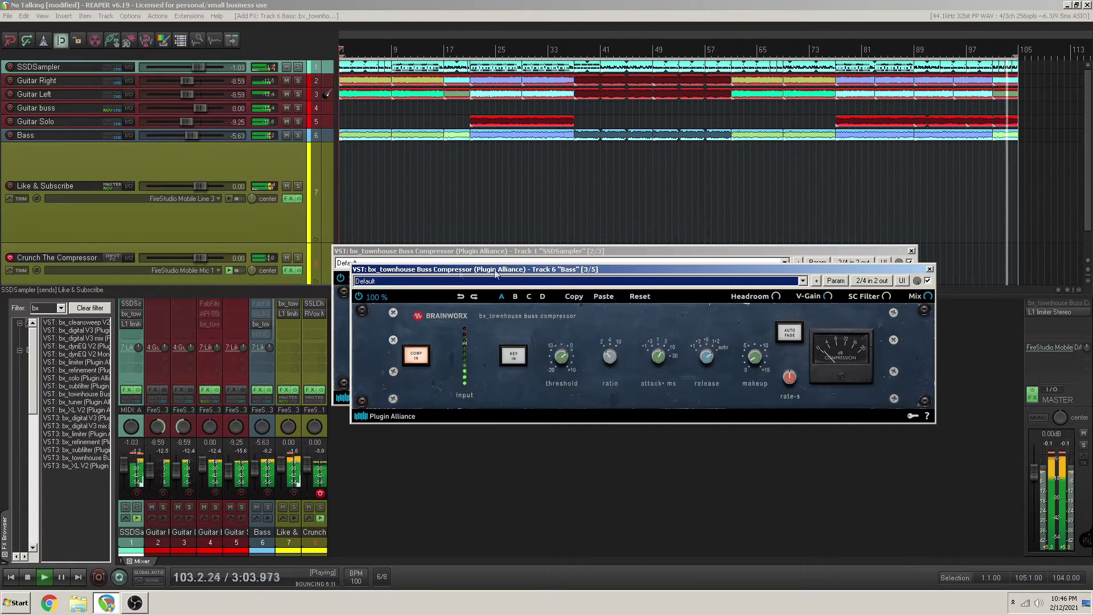
left_click(910, 251)
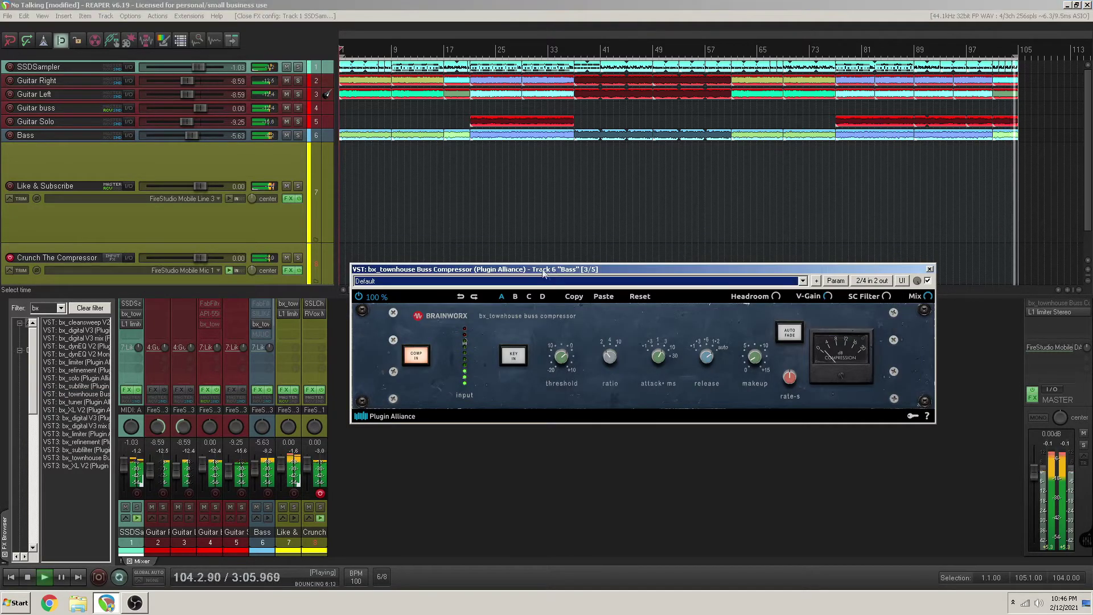
left_click_drag(538, 270, 519, 265)
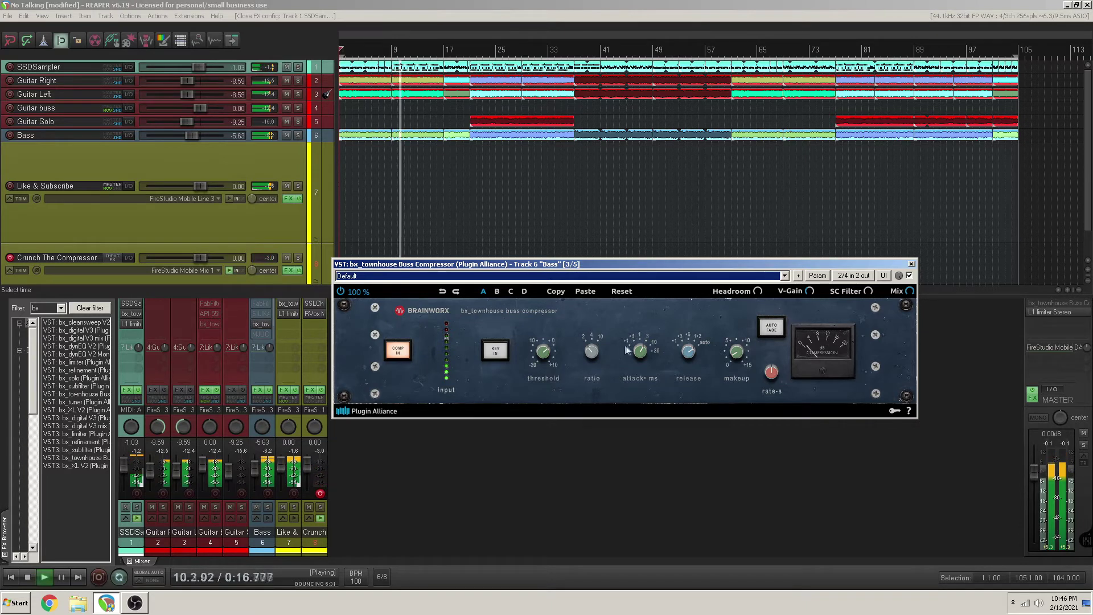
Dial in the Bass compressor's threshold, release and makeup gain, checking it against the bypassed sound.
left_click(398, 350)
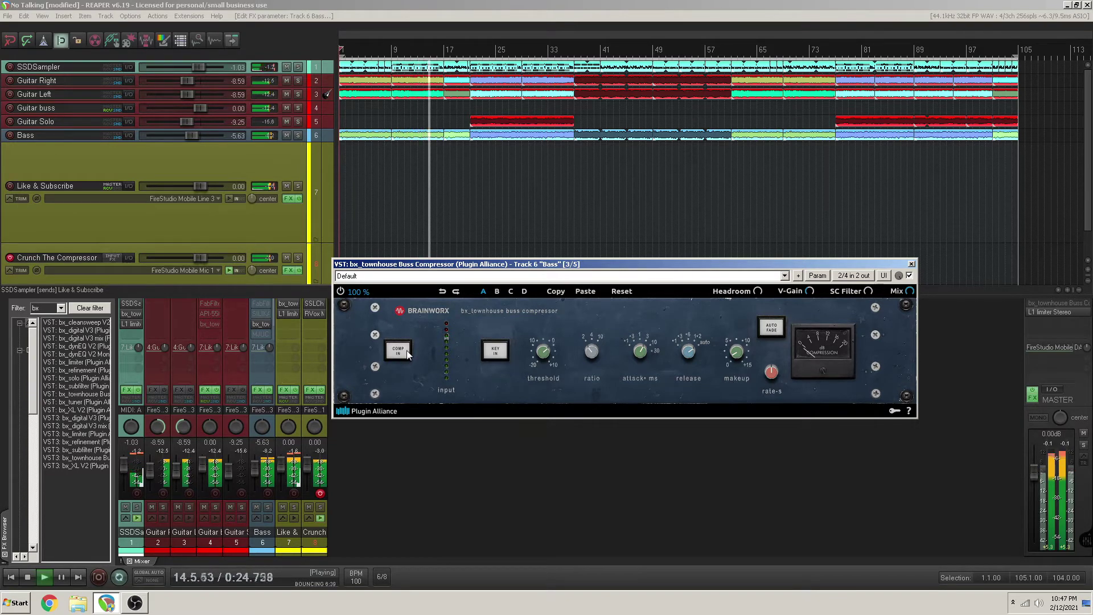
left_click(407, 353)
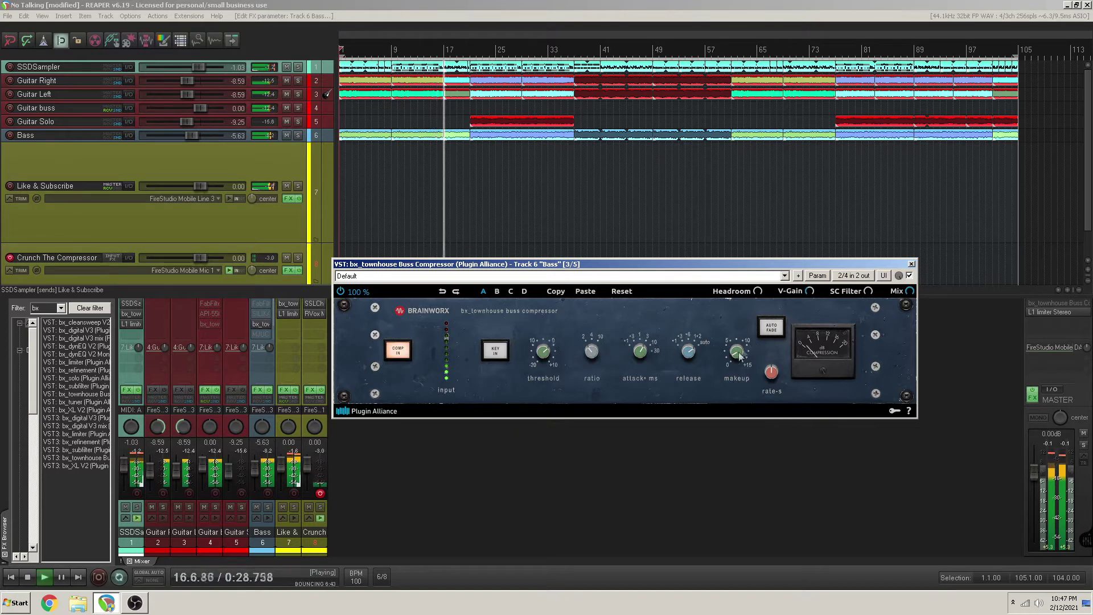
mouse_move(732, 354)
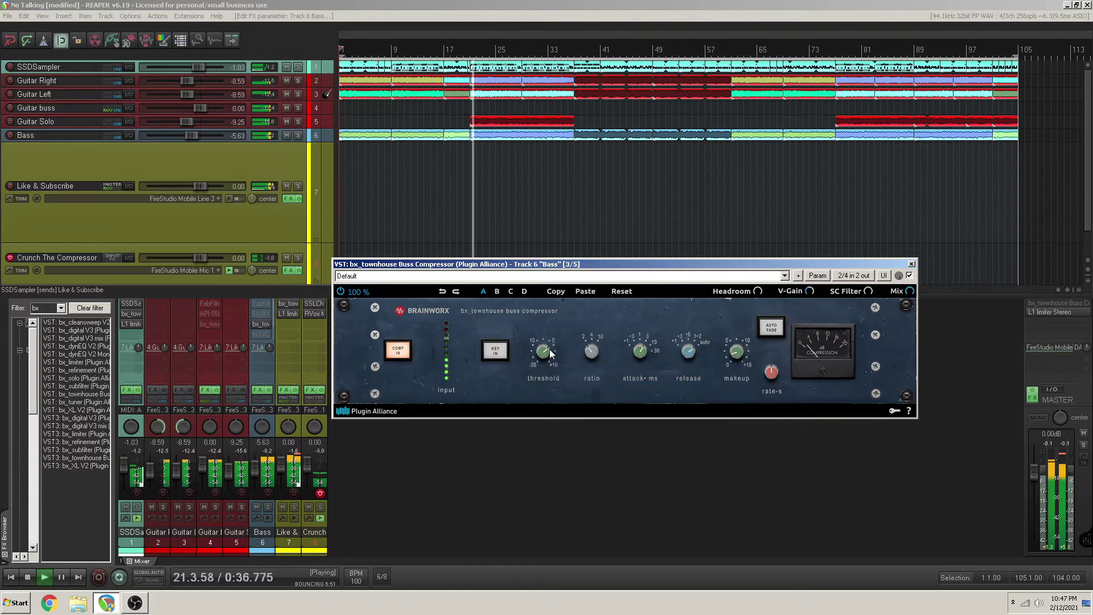
left_click_drag(551, 349, 540, 382)
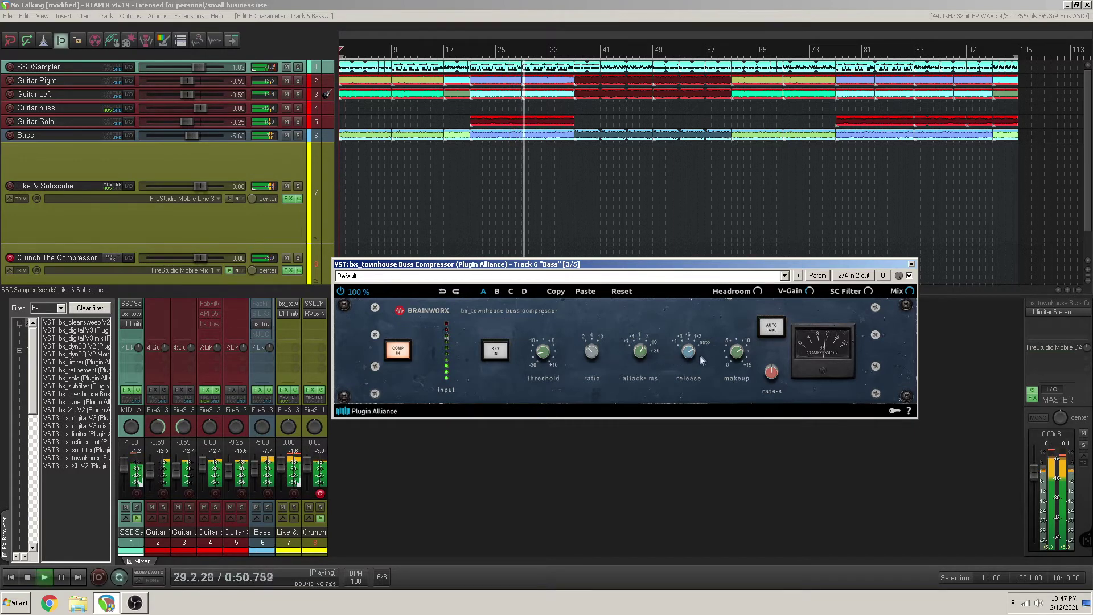
left_click_drag(685, 357, 694, 397)
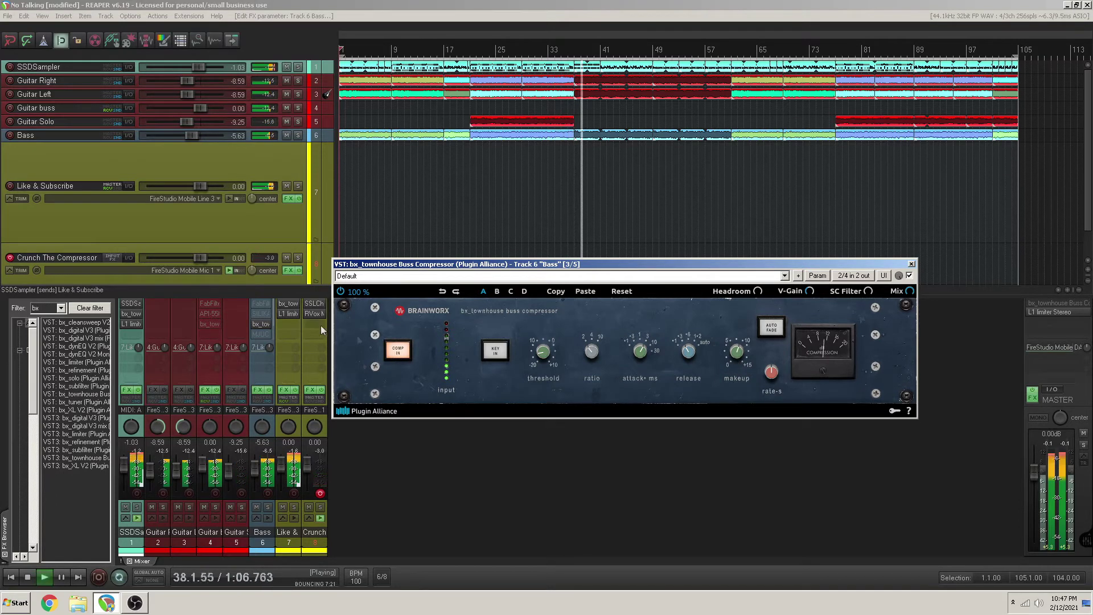
Bring up the Like & Subscribe bus compressor in place of the Bass one and readjust its threshold and makeup gain.
left_click(290, 308)
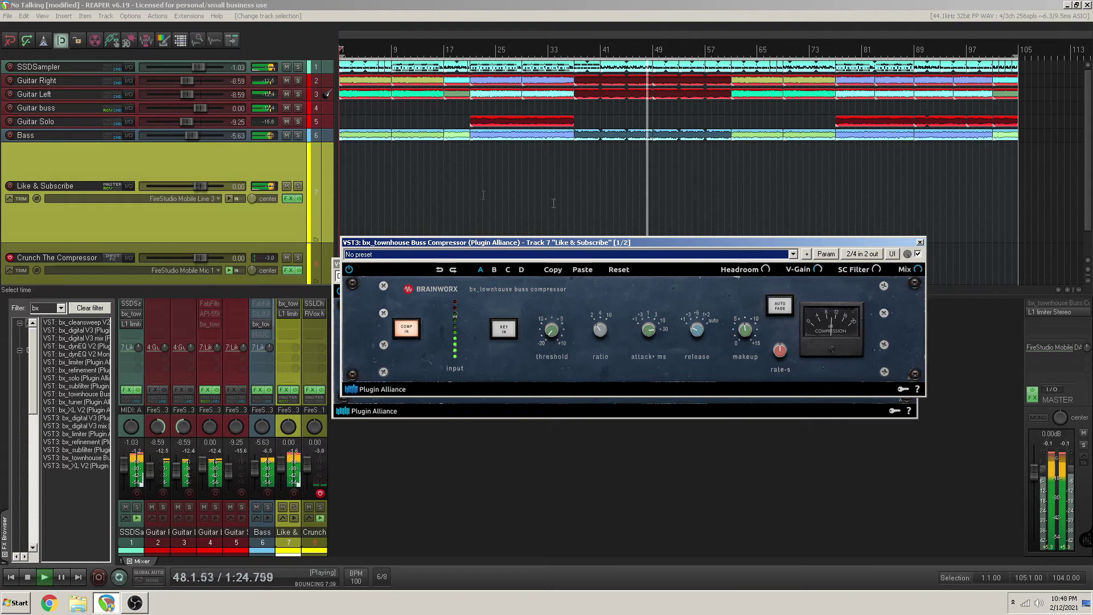
left_click_drag(408, 244, 401, 317)
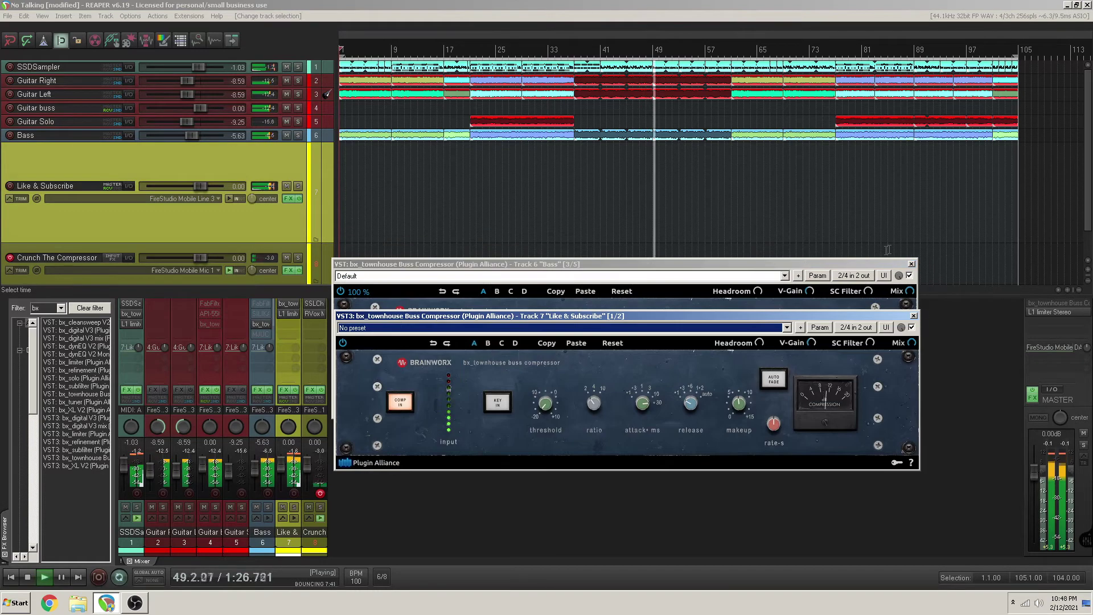
left_click(910, 263)
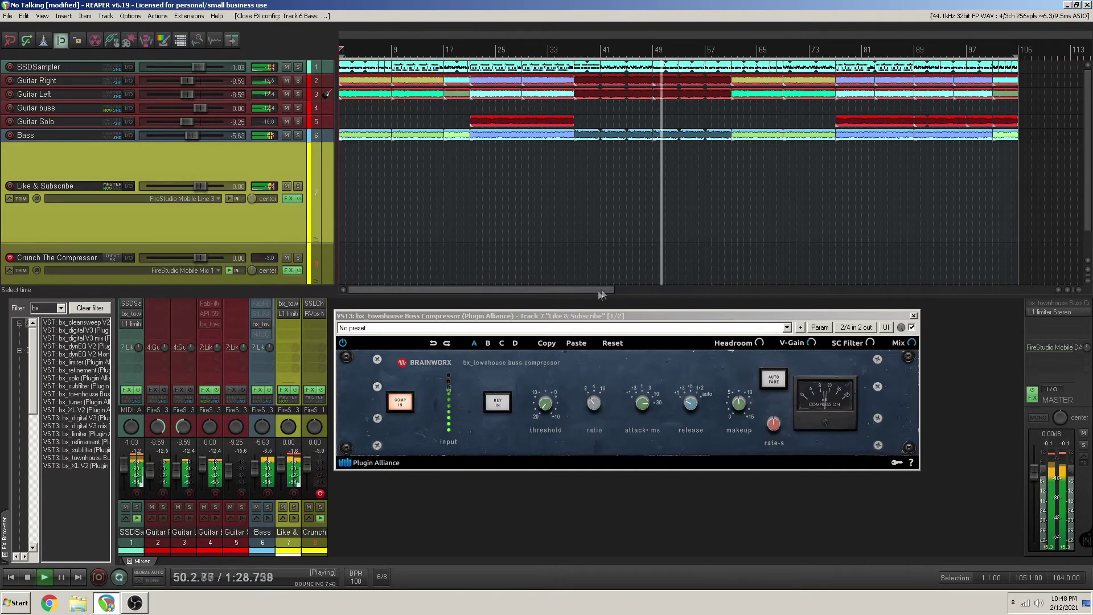
left_click_drag(576, 315, 572, 250)
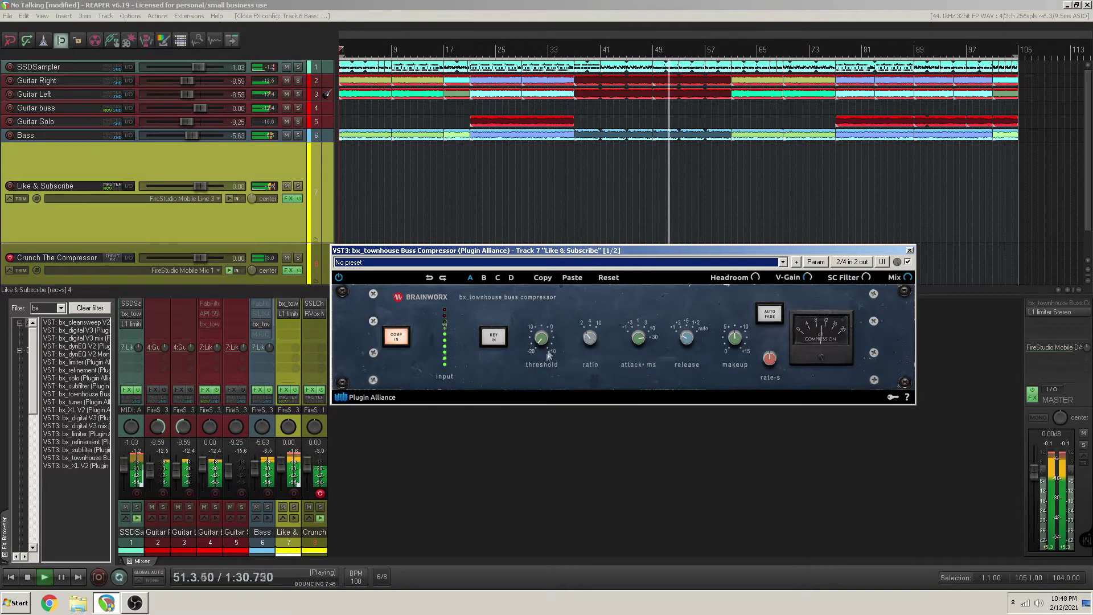
left_click(537, 331)
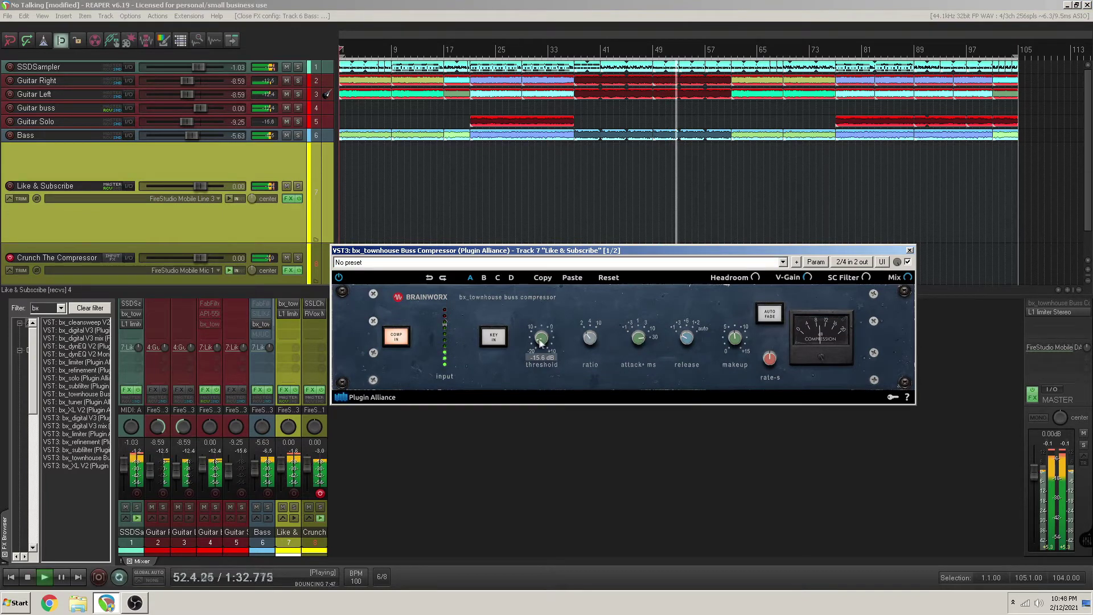
mouse_move(724, 341)
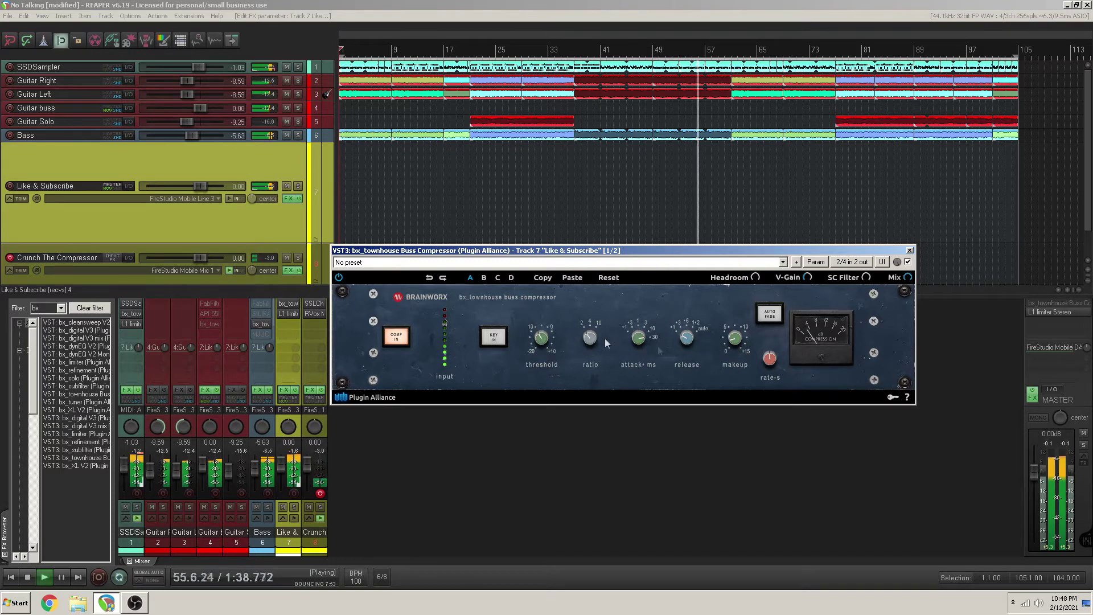
Open the SSDSampler track's compressor again and readjust its threshold.
left_click(131, 314)
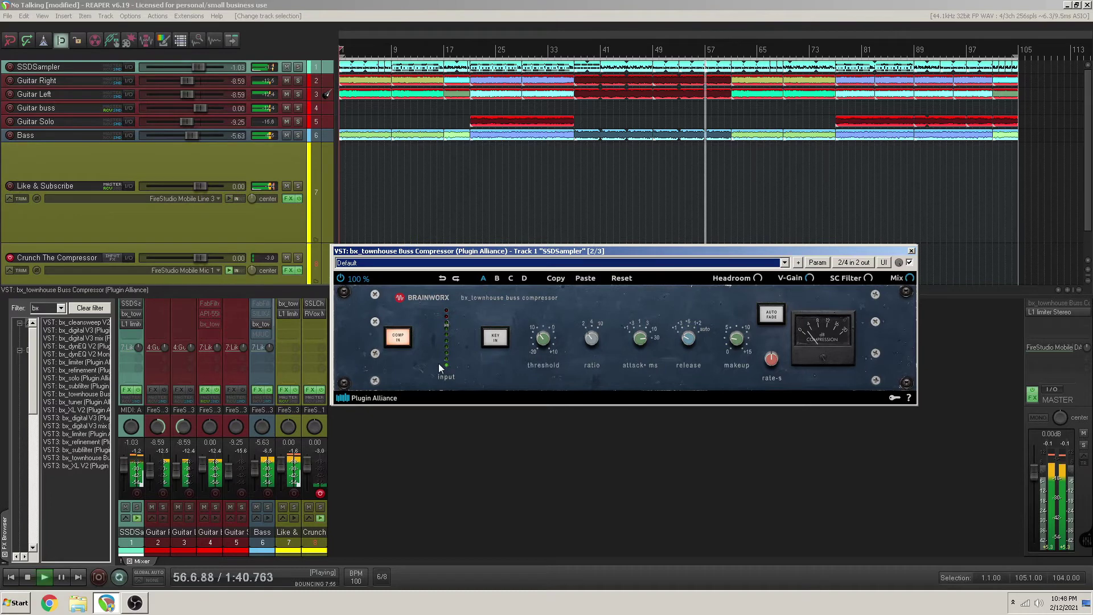
mouse_move(539, 342)
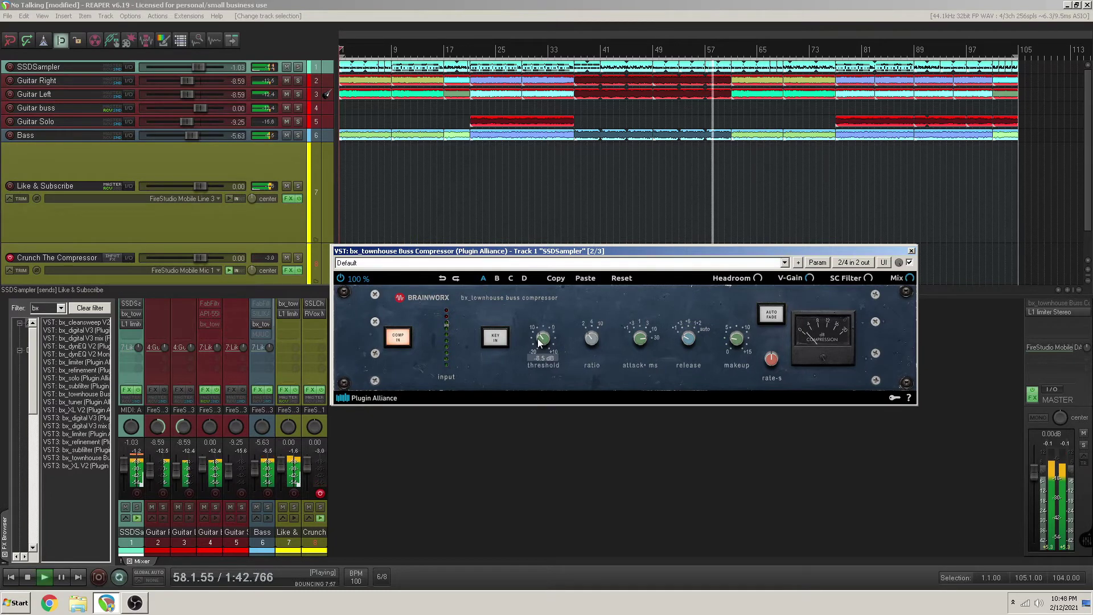
scroll(539, 341, "up", 2)
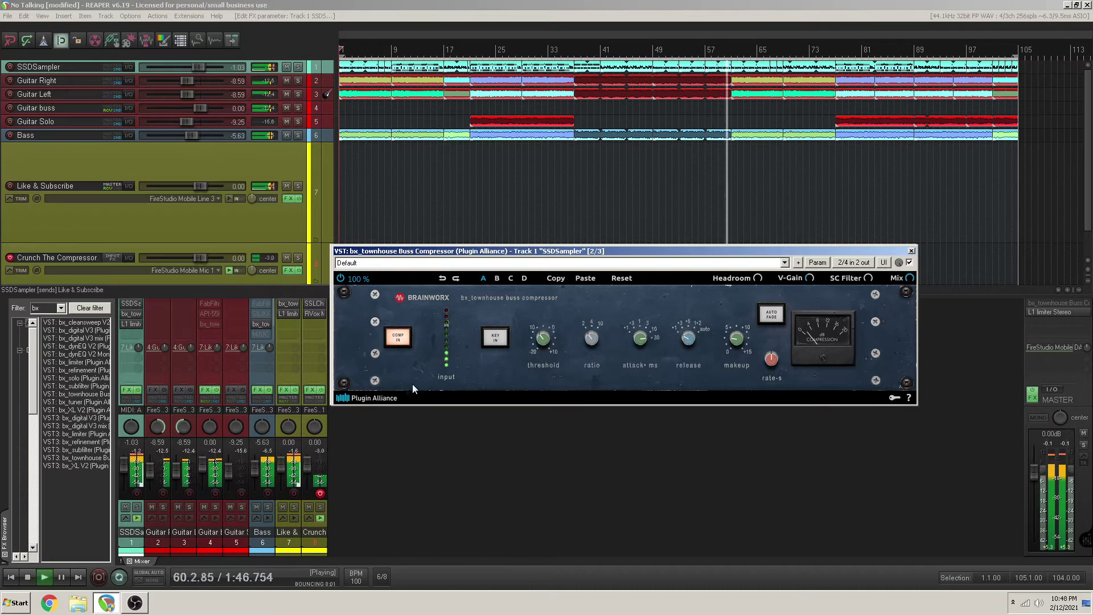
Solo the SSDSampler track and bypass its compressor to hear the uncompressed drums.
left_click(137, 507)
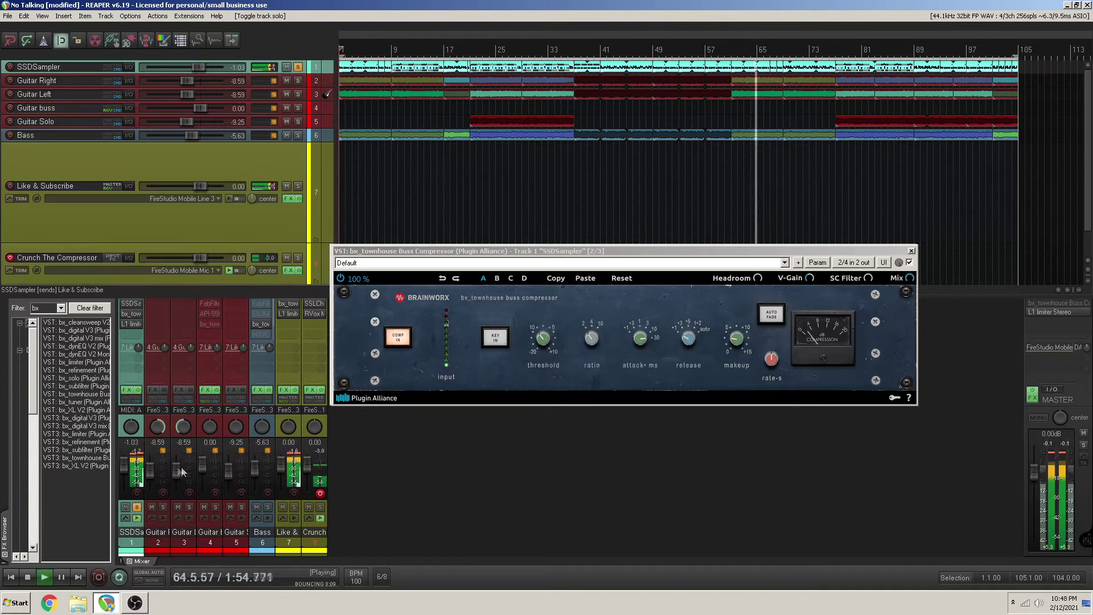
left_click(137, 507)
left_click(137, 507)
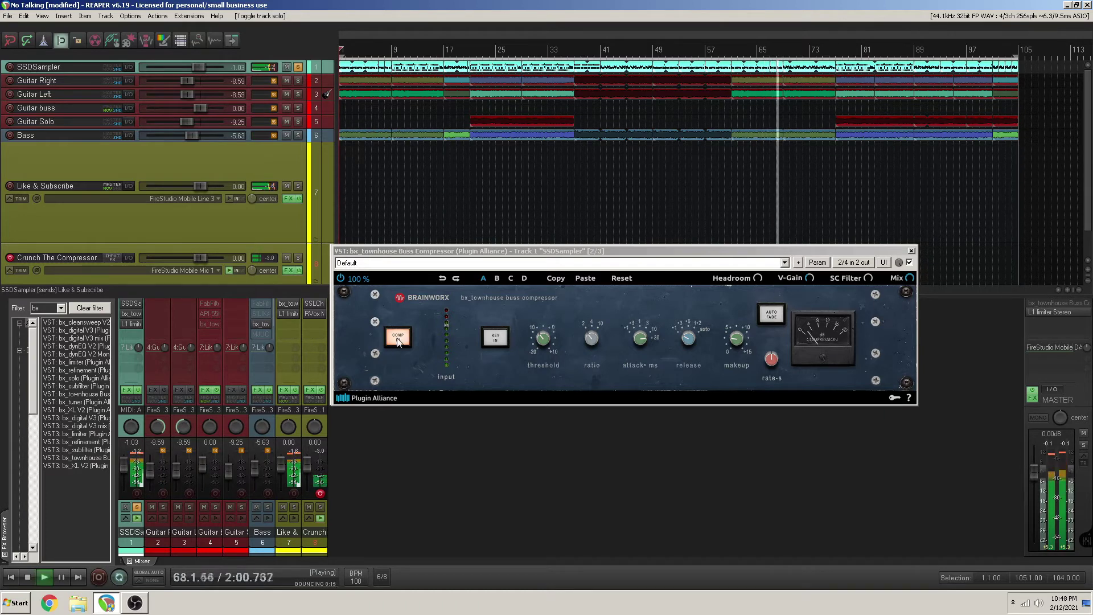
left_click(397, 337)
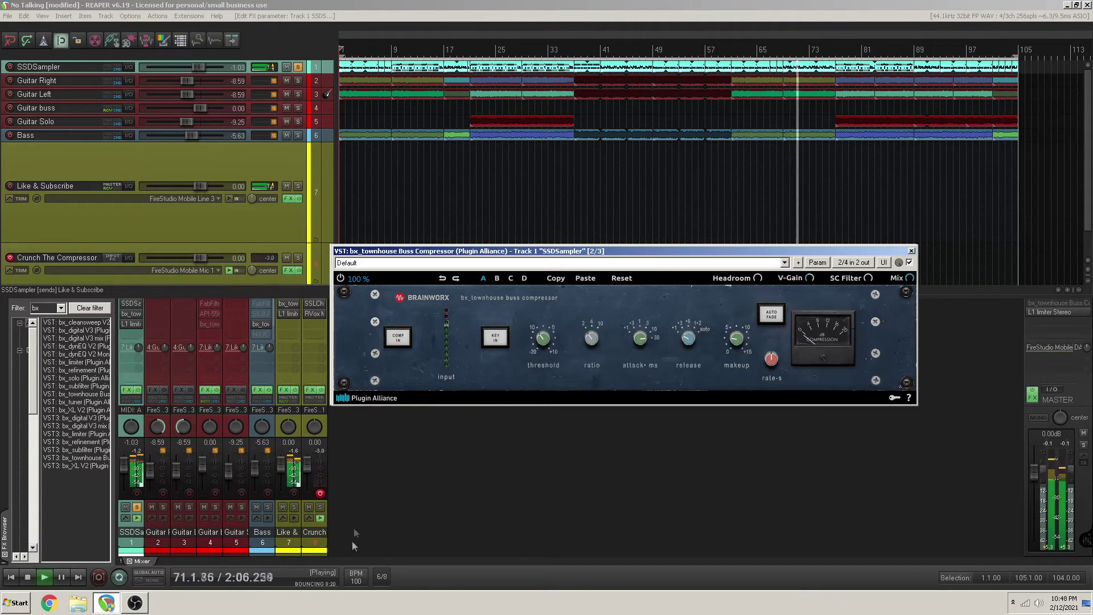
Solo the Crunch The Compressor track as well, re-engage the drum compressor, and readjust its threshold and makeup gain.
left_click(320, 507)
left_click(405, 342)
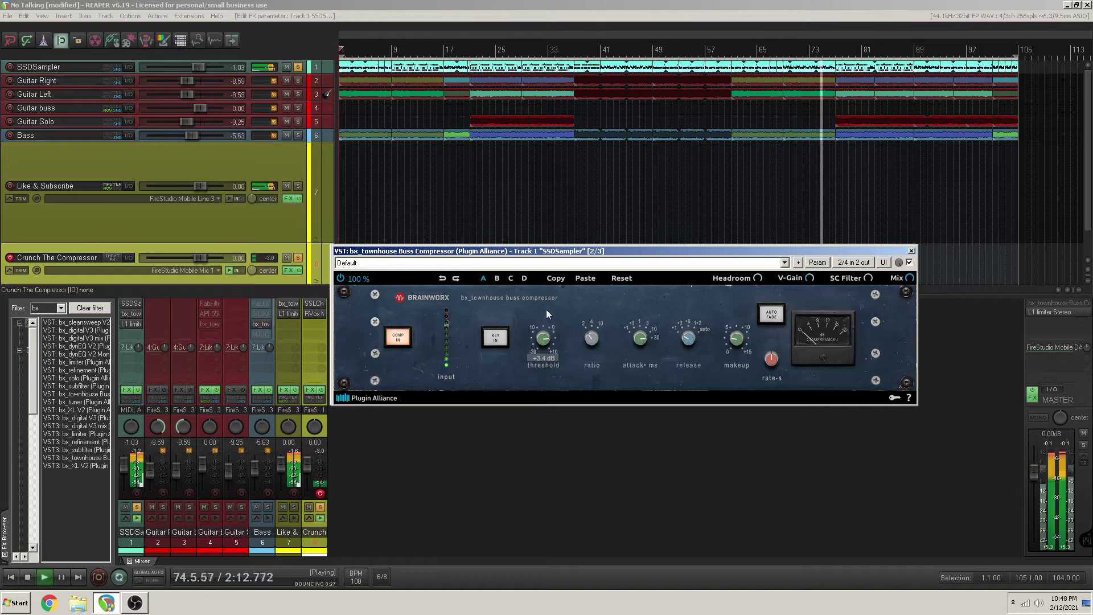
mouse_move(727, 316)
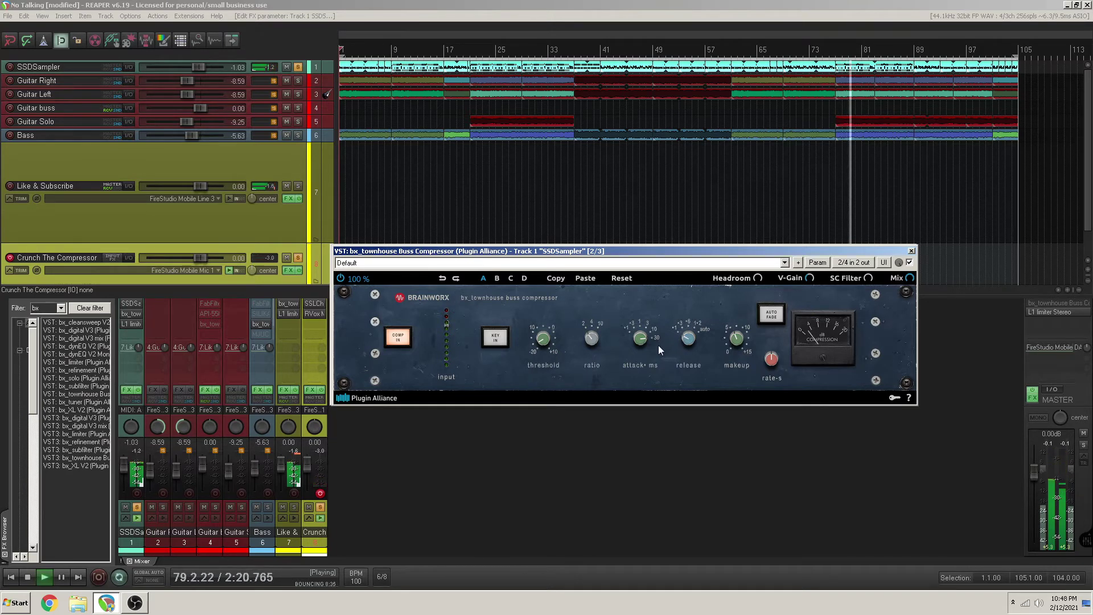
Bypass and re-engage the SSDSampler compressor for comparison, and unsolo the SSDSampler and Crunch The Compressor tracks.
left_click(404, 342)
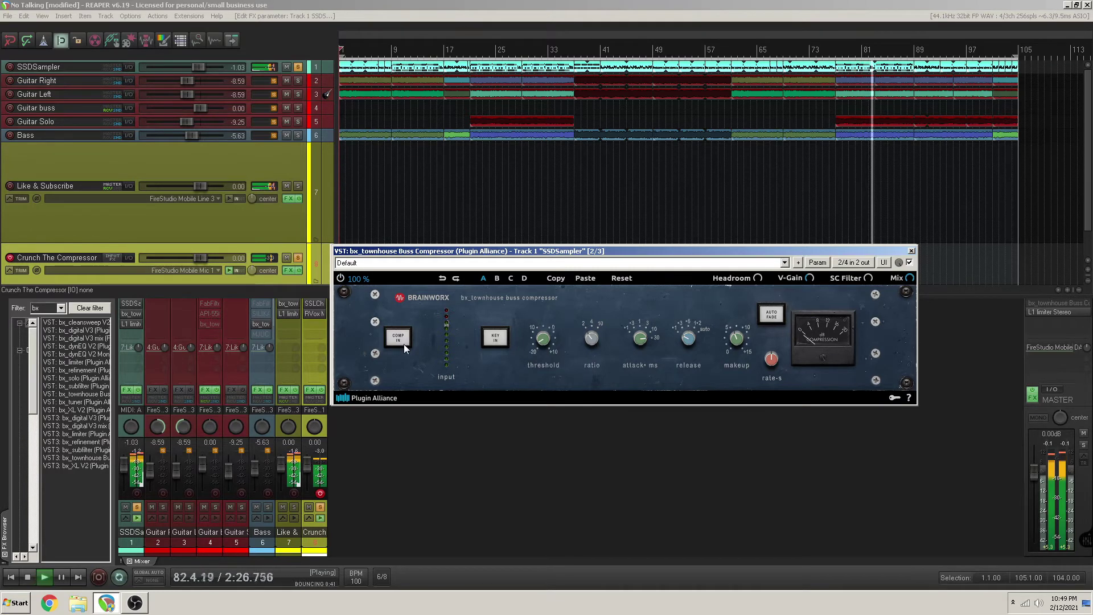
left_click(404, 342)
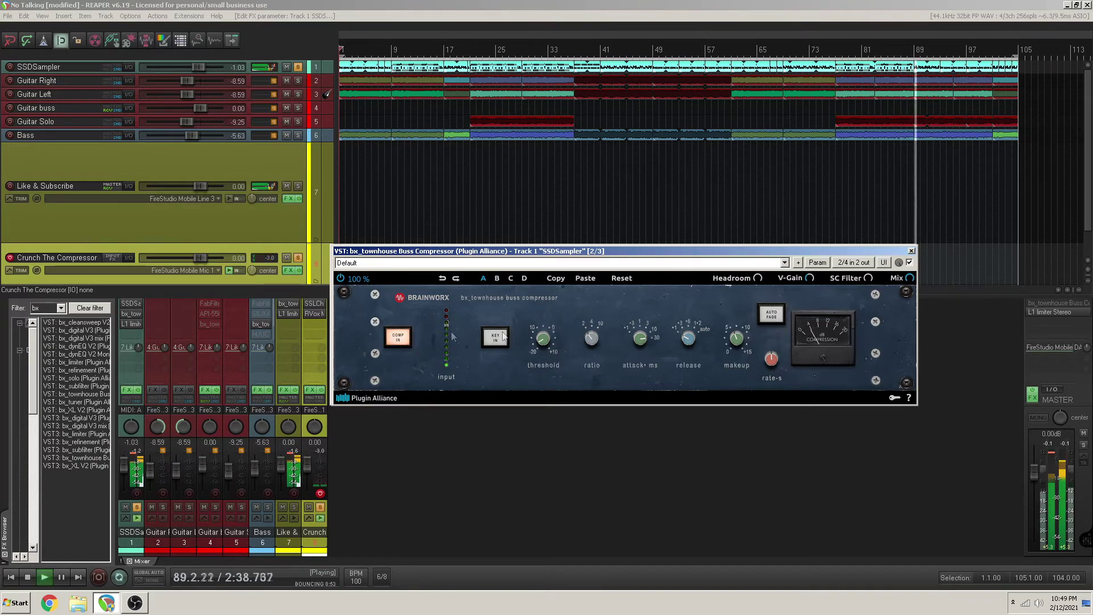
mouse_move(733, 340)
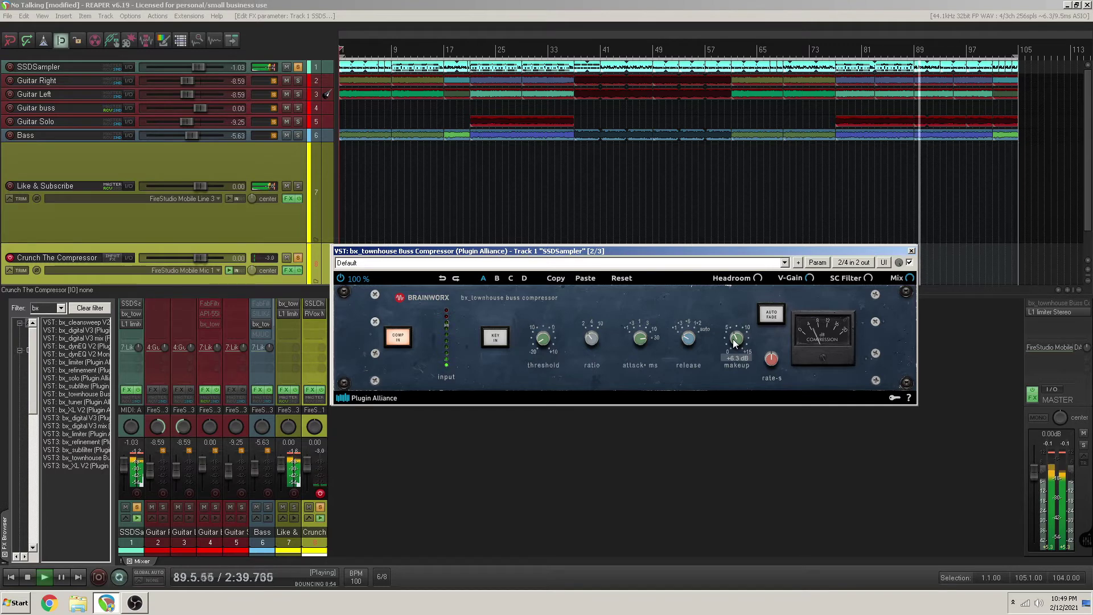
left_click(138, 505)
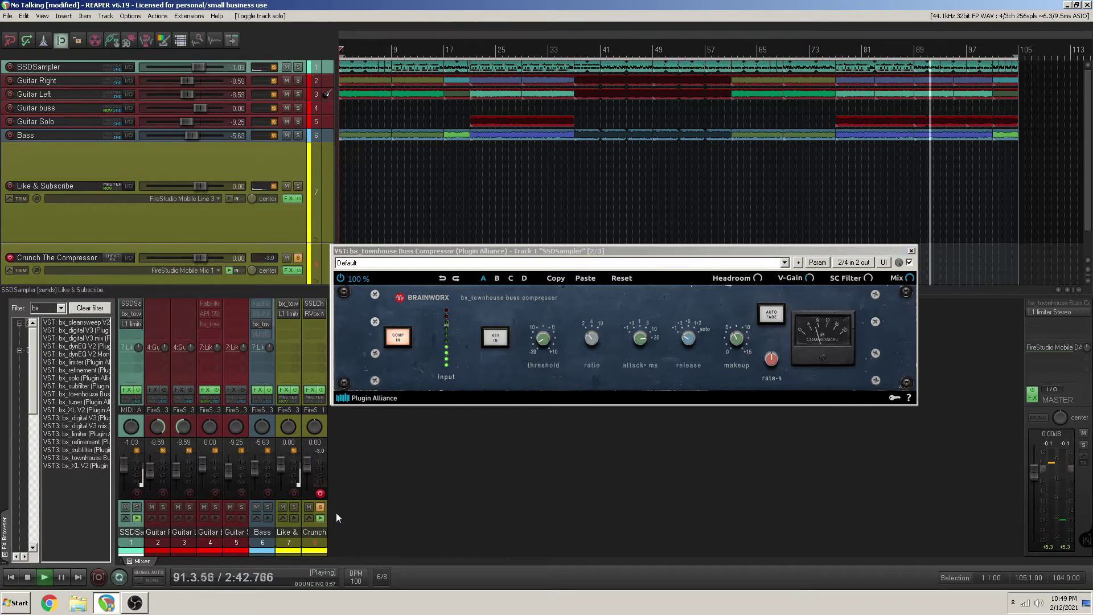
left_click(320, 507)
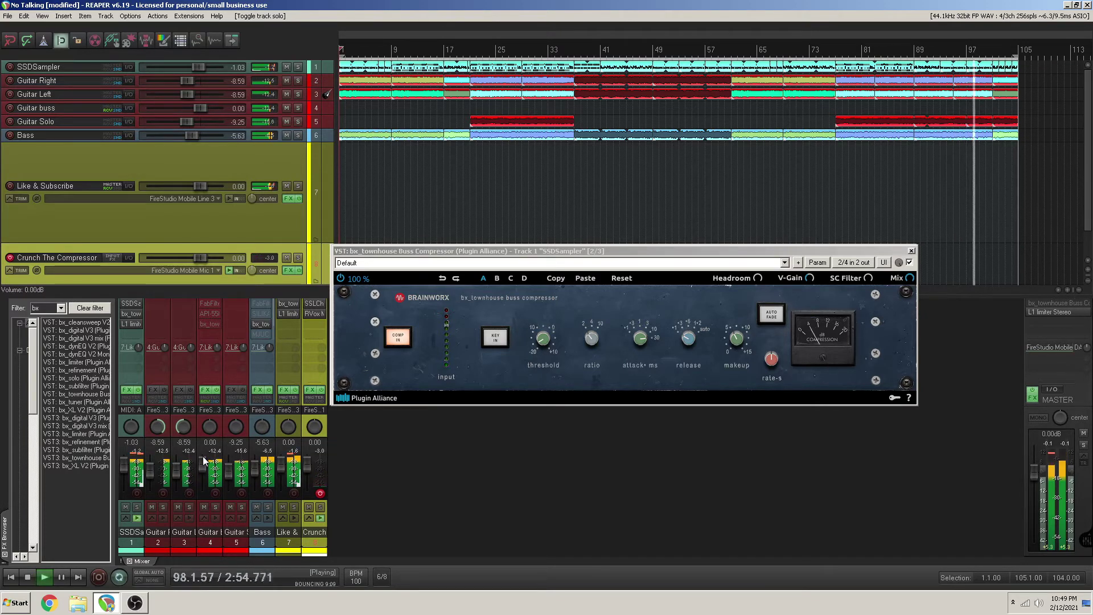
Take the Guitar buss track's bx_townhouse Buss Compressor out of bypass and open its plugin window.
left_click(82, 393)
left_click_drag(81, 392, 210, 329)
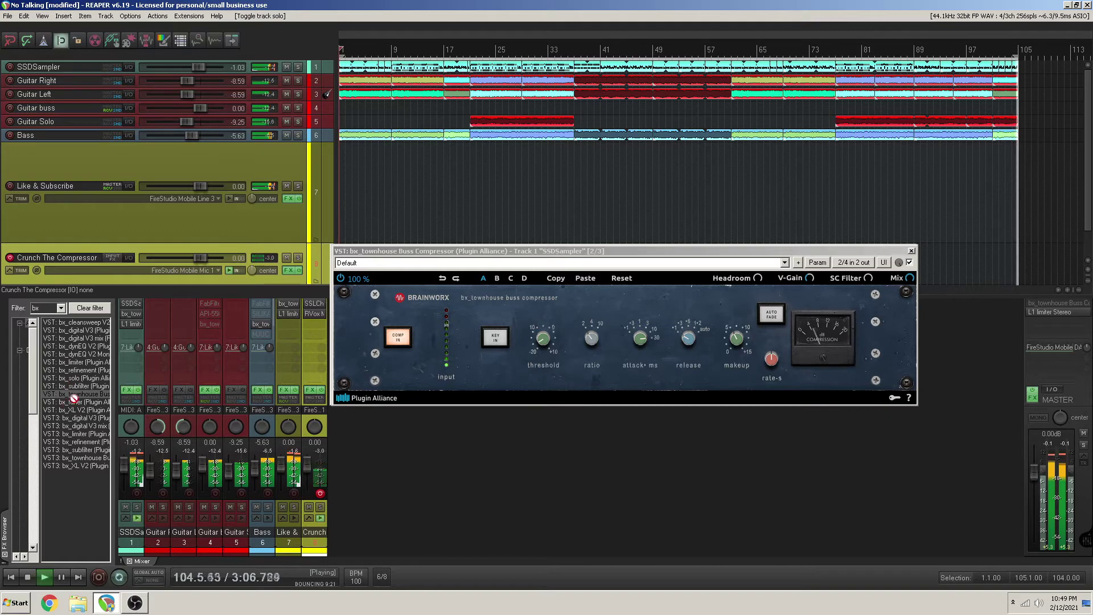
right_click(210, 327)
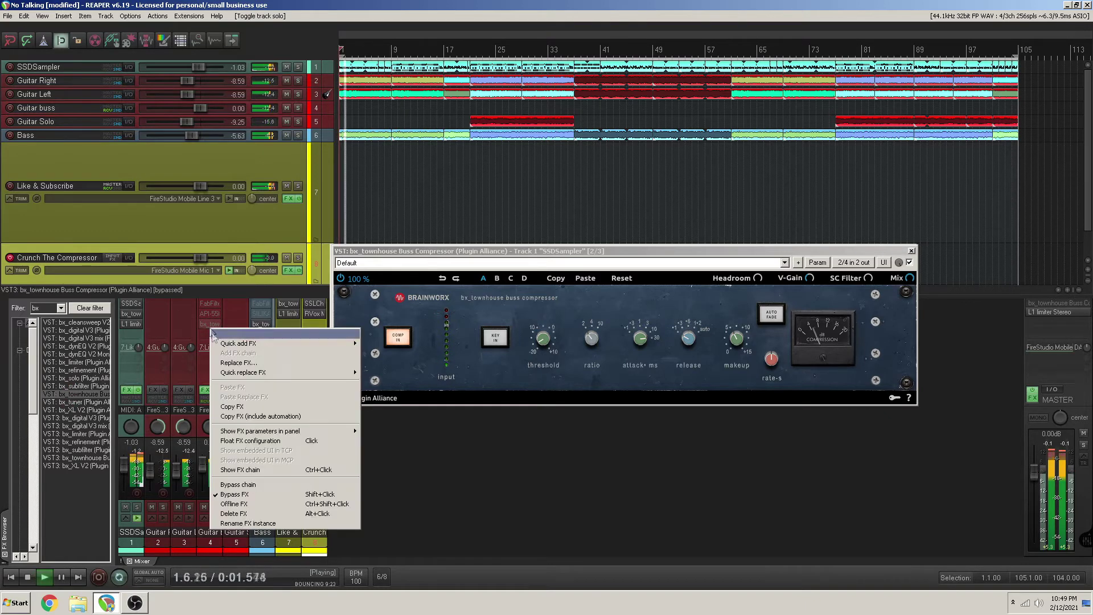
left_click(256, 494)
left_click(211, 323)
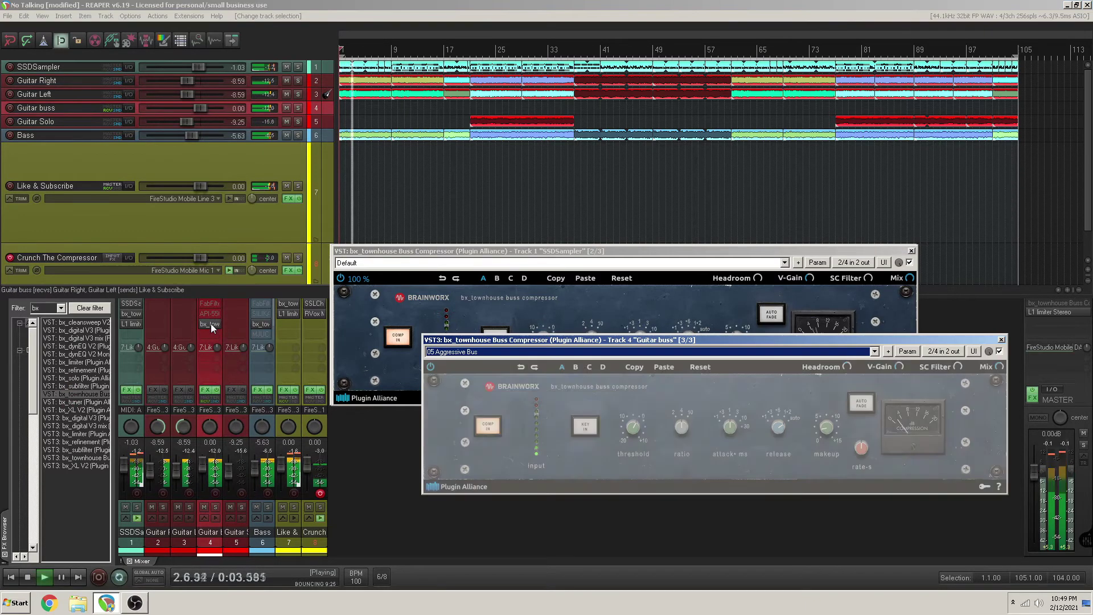
Close the SSDSampler and Like & Subscribe compressor windows and move the Guitar buss compressor into the freed space.
left_click(911, 251)
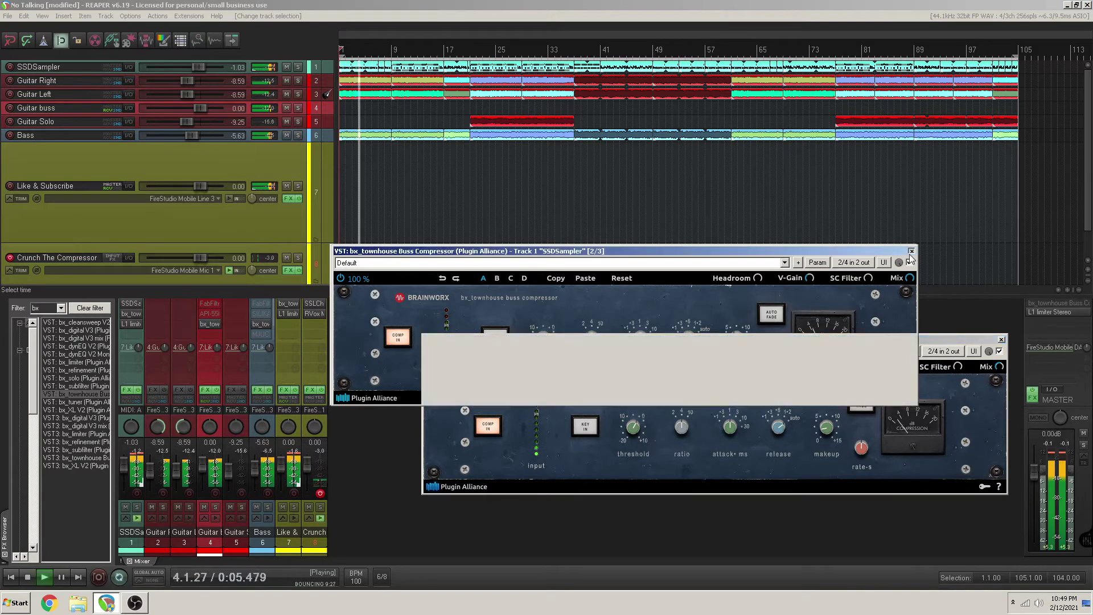
left_click(910, 248)
left_click_drag(728, 340, 667, 234)
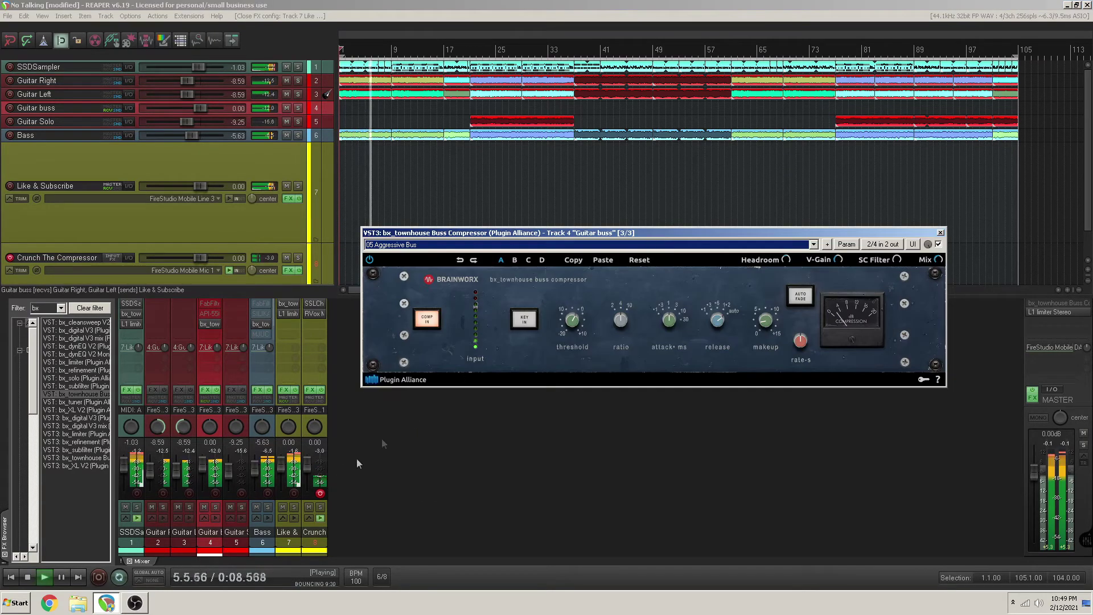
Solo the Guitar buss and Crunch The Compressor tracks and adjust the guitar compressor's threshold and makeup gain.
left_click(216, 506)
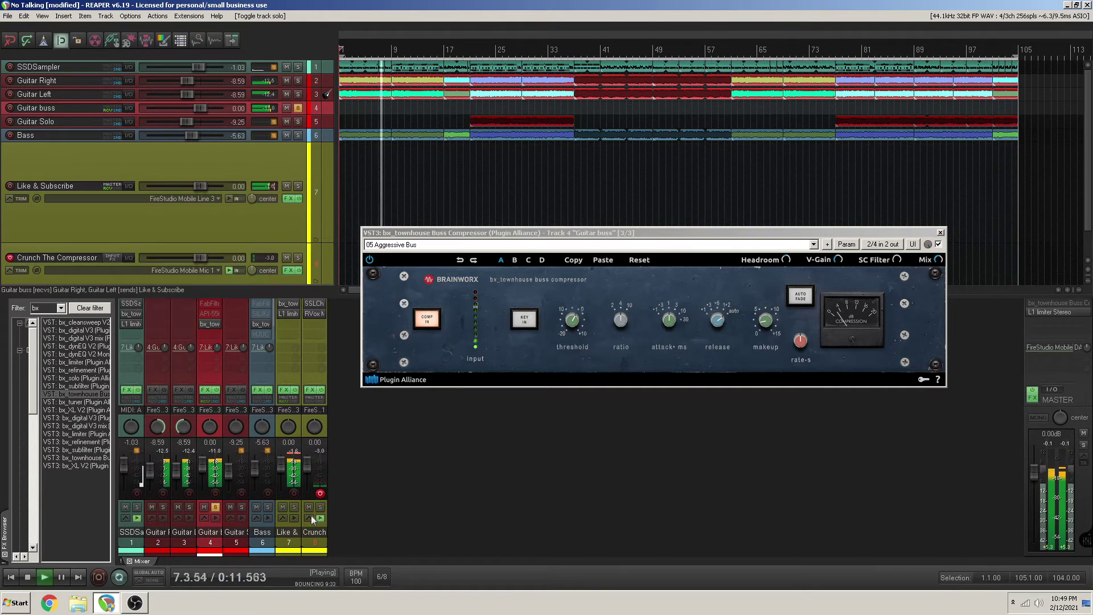
left_click(320, 508)
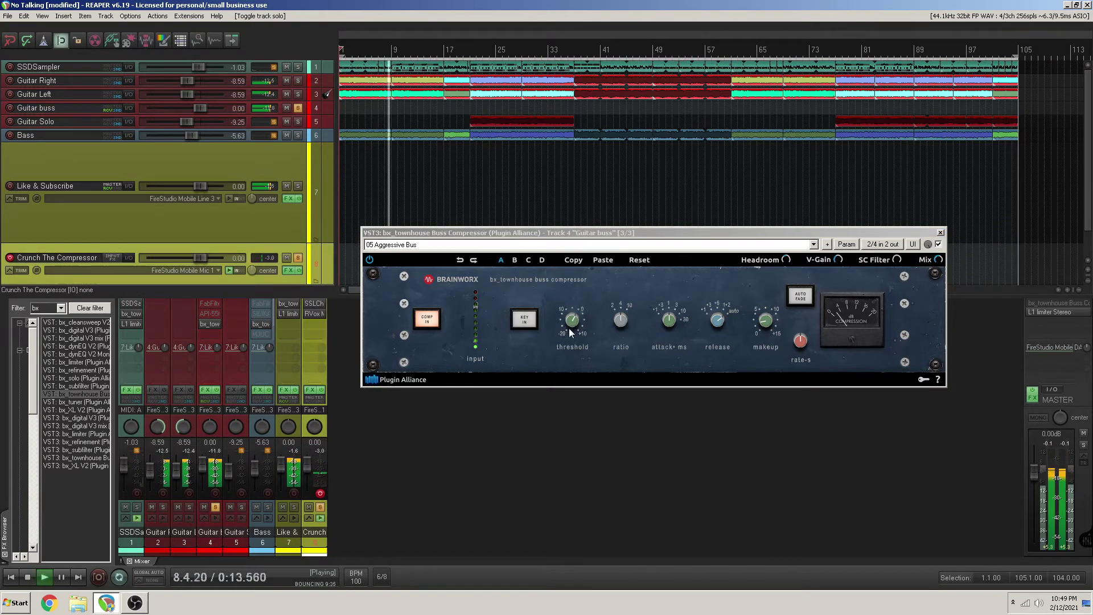
scroll(569, 329, "down", 5)
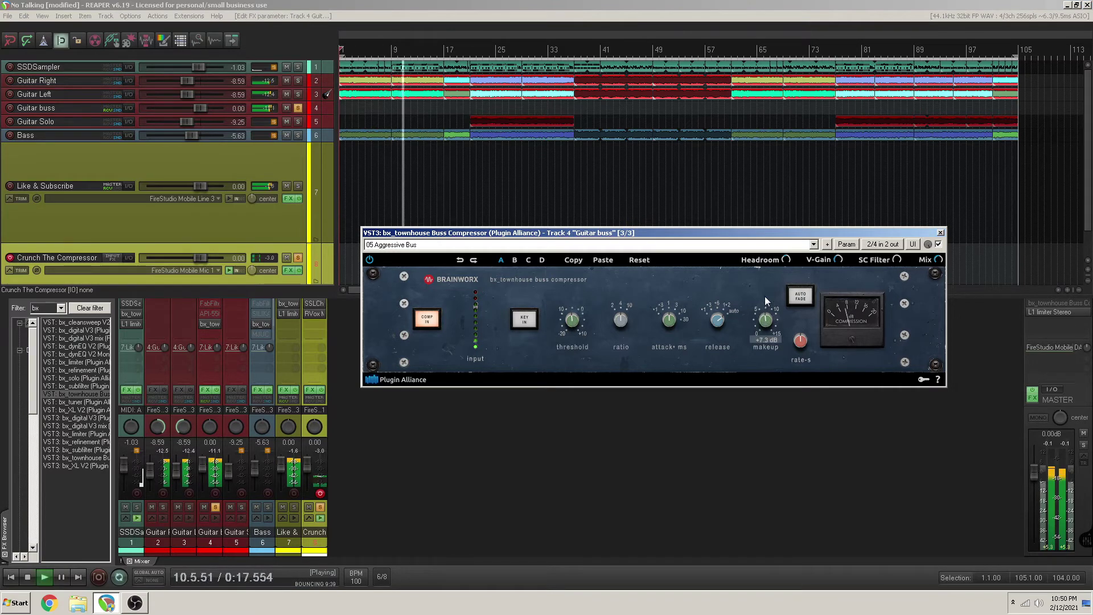
scroll(768, 313, "up", 3)
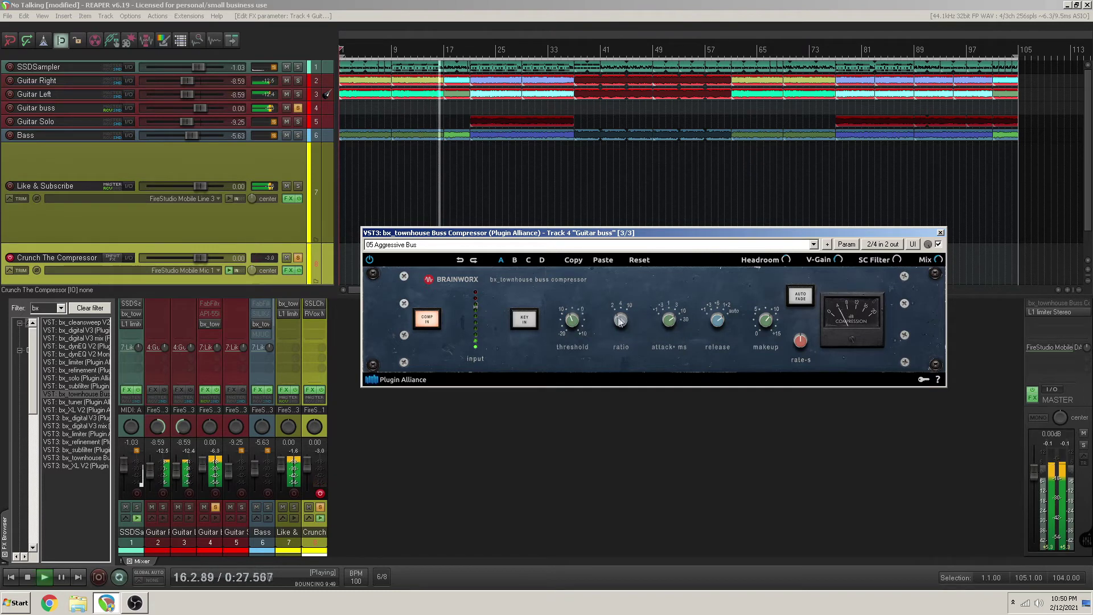
Adjust the Guitar buss compressor's attack and readjust its makeup gain during solo playback.
mouse_move(713, 337)
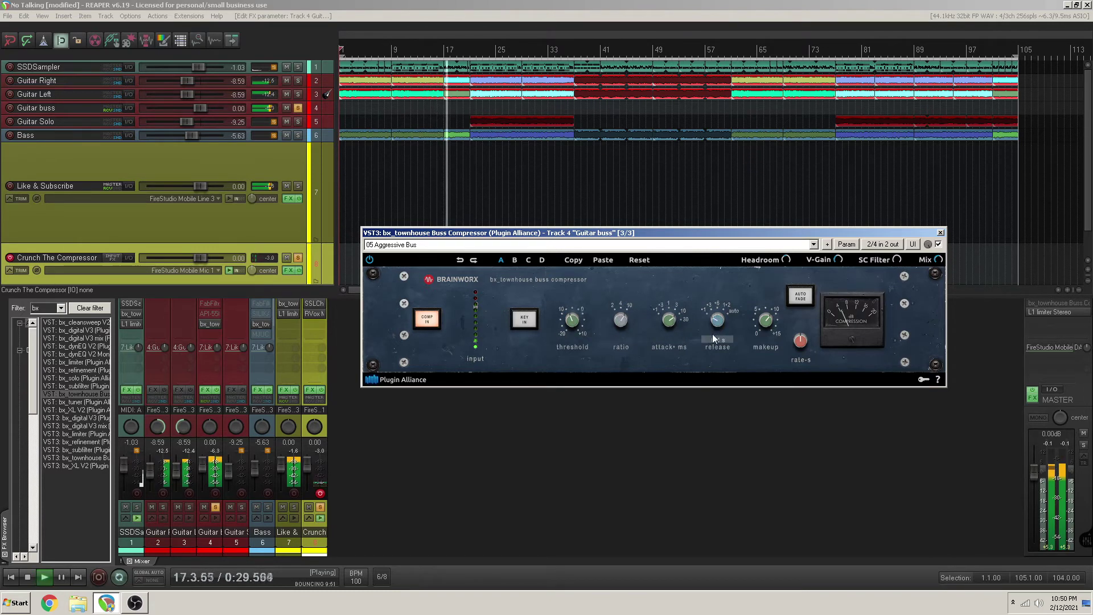
mouse_move(666, 331)
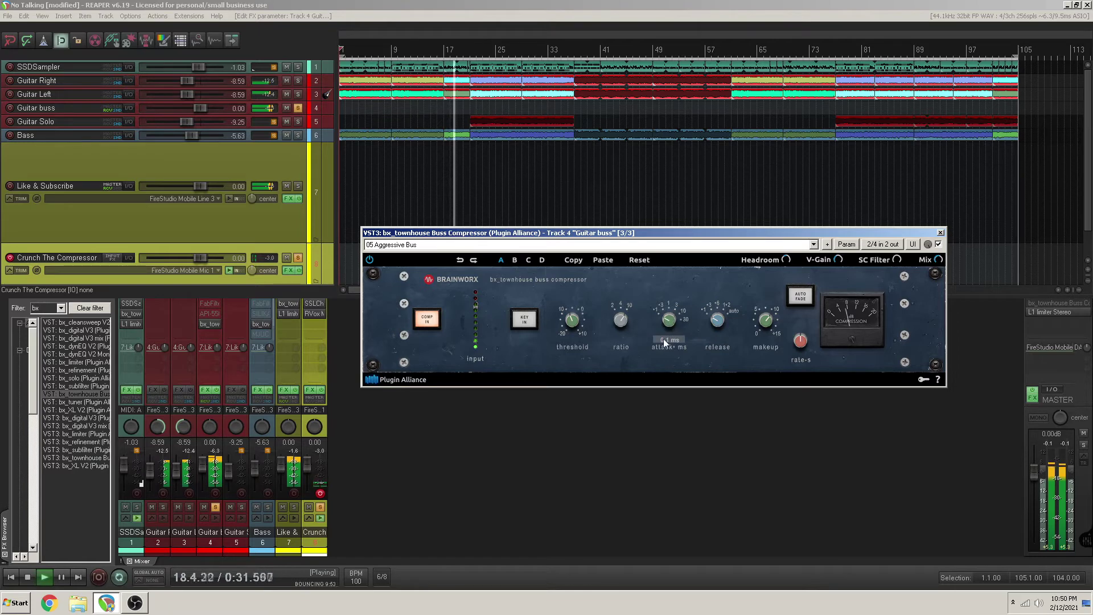
left_click_drag(666, 332, 669, 317)
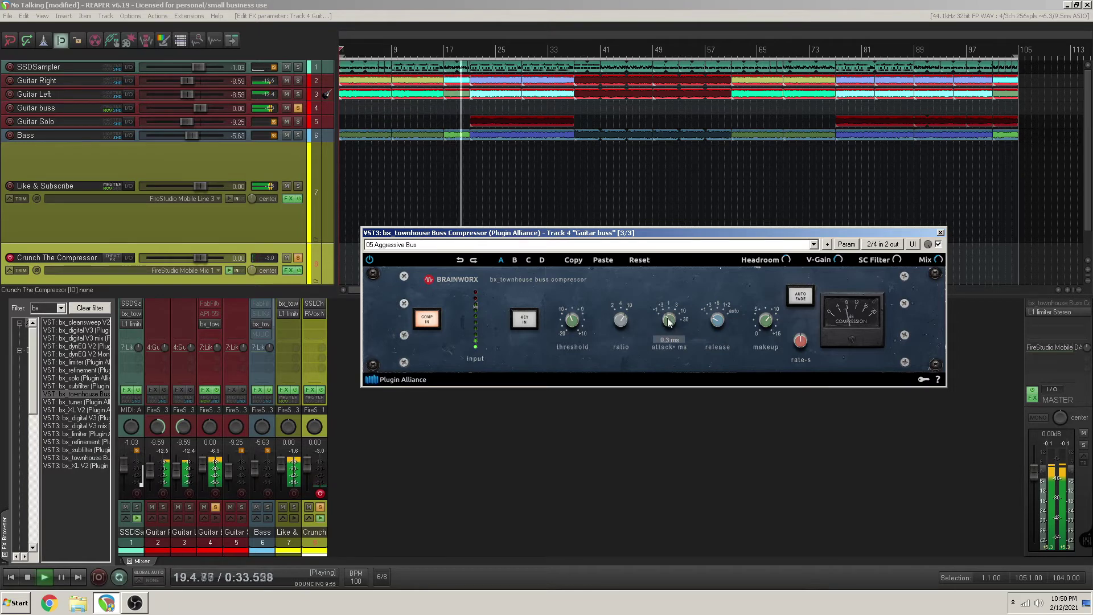
left_click_drag(761, 321, 798, 294)
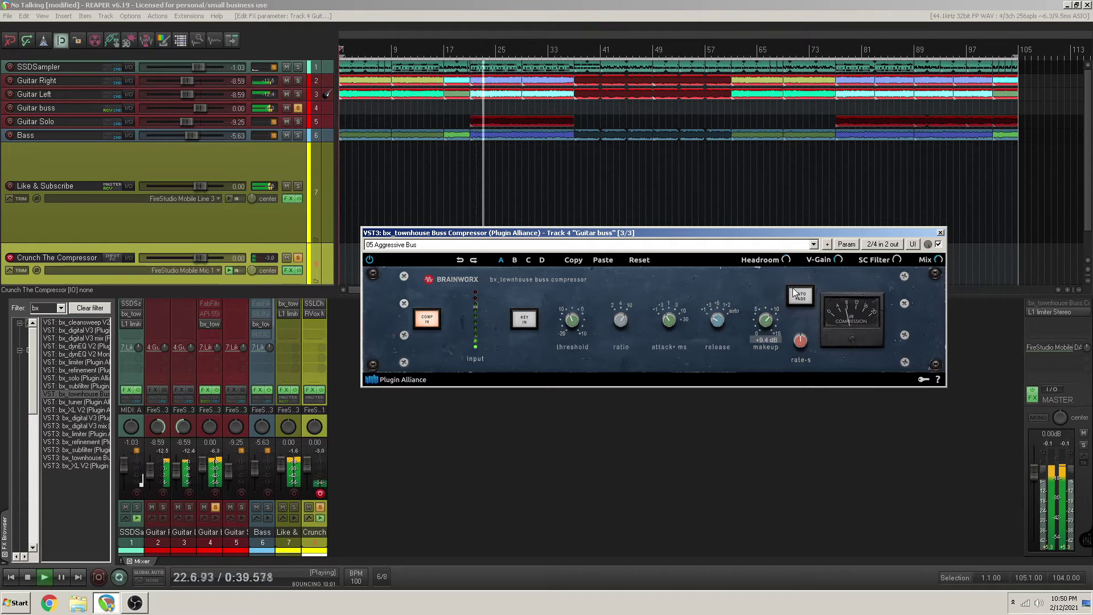
Unsolo Crunch The Compressor and Guitar buss, and trim the guitar compressor's makeup gain to about +8 dB.
left_click(320, 508)
left_click(214, 508)
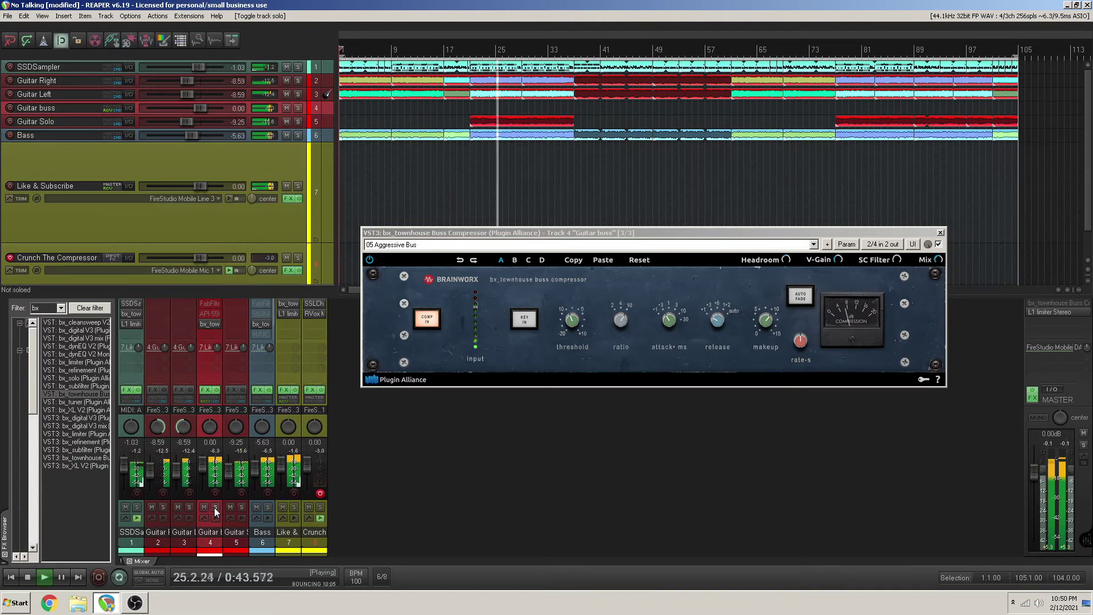
scroll(758, 322, "down", 2)
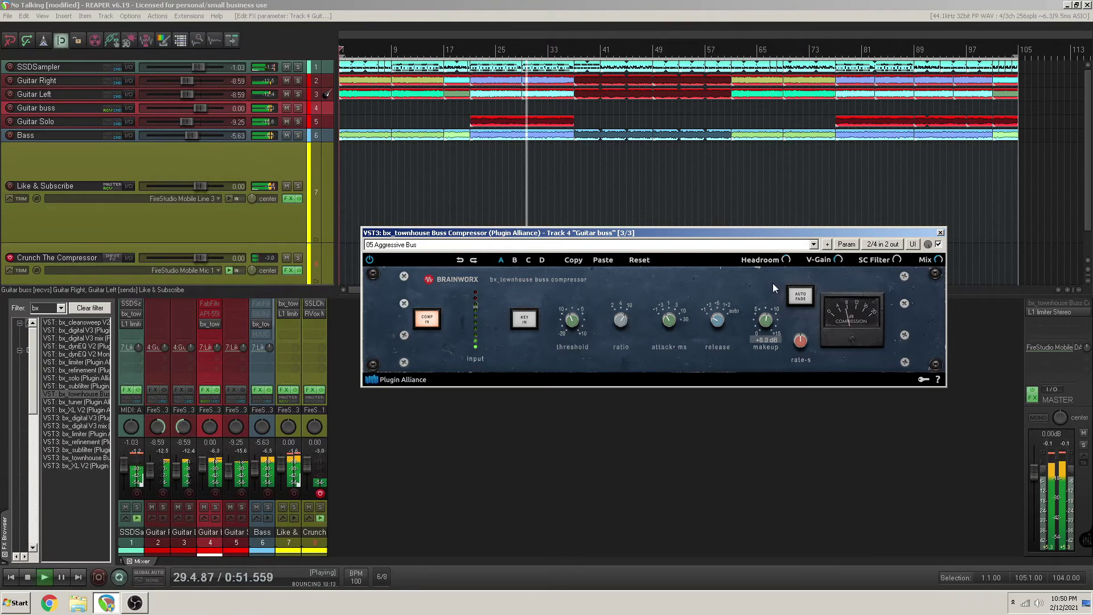
Bypass the Guitar buss compressor and re-engage it to compare the guitars in the full mix.
left_click(426, 320)
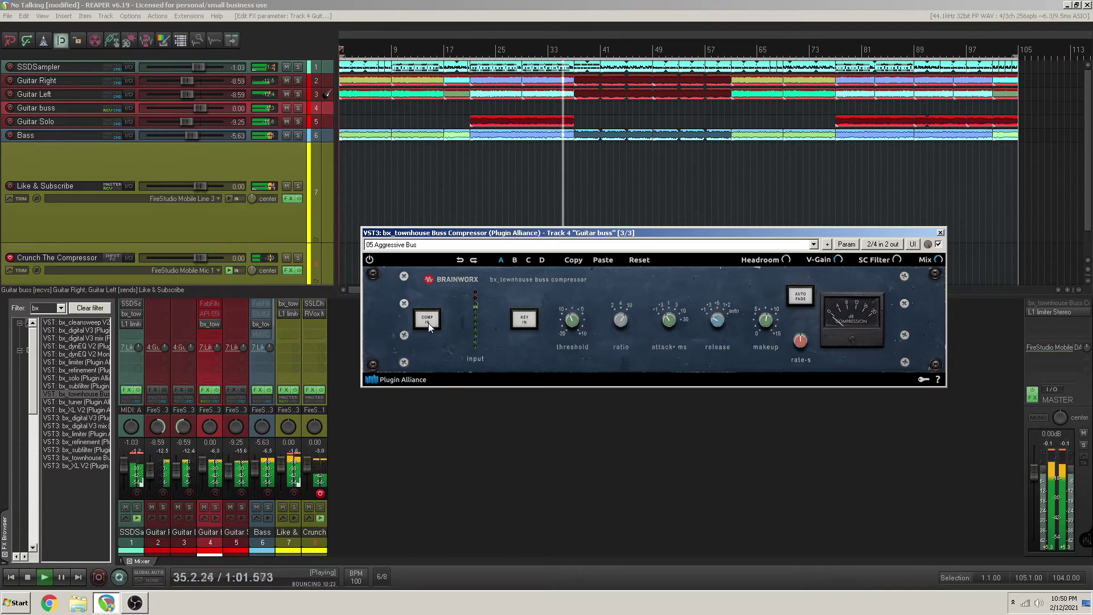
left_click(428, 320)
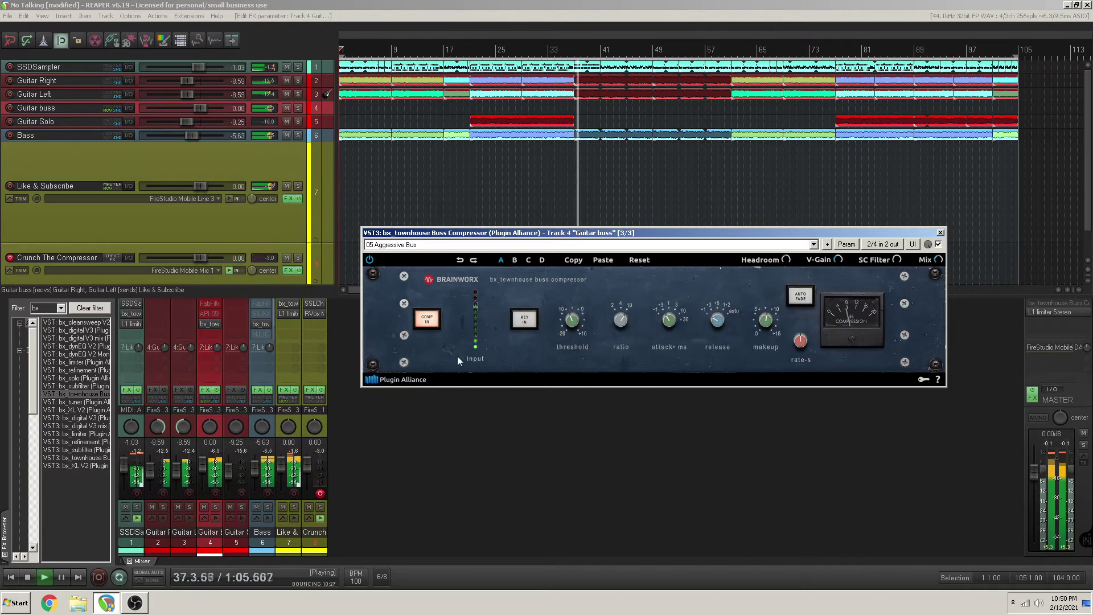
Open the SSDSampler compressor alongside the Guitar buss one and readjust its threshold and makeup gain in the full mix.
left_click(135, 320)
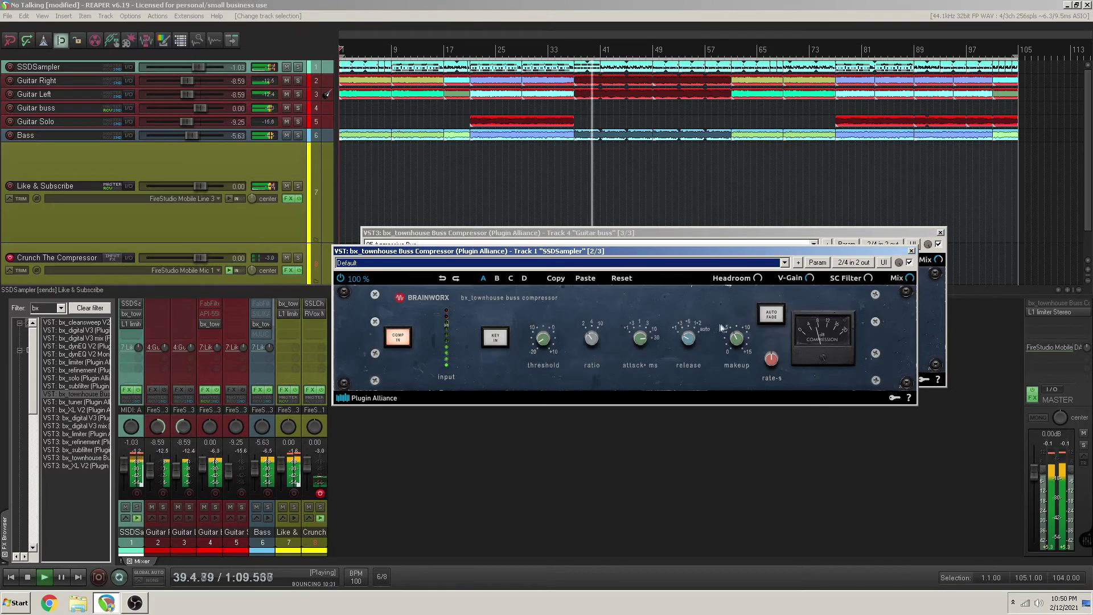
left_click(537, 338)
left_click_drag(536, 328, 548, 329)
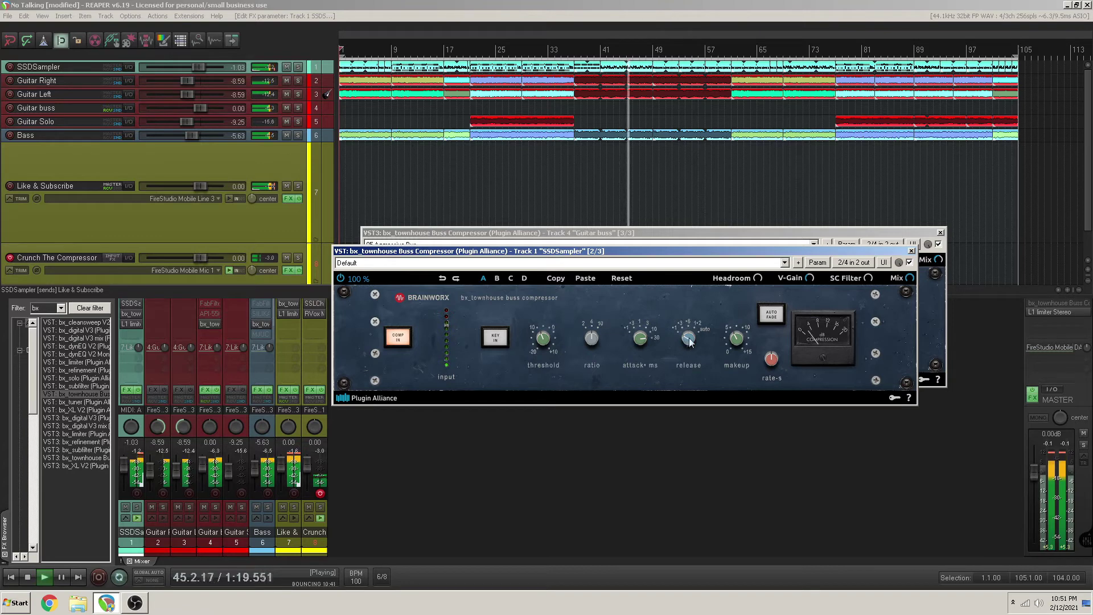
mouse_move(727, 347)
left_click_drag(726, 348, 726, 347)
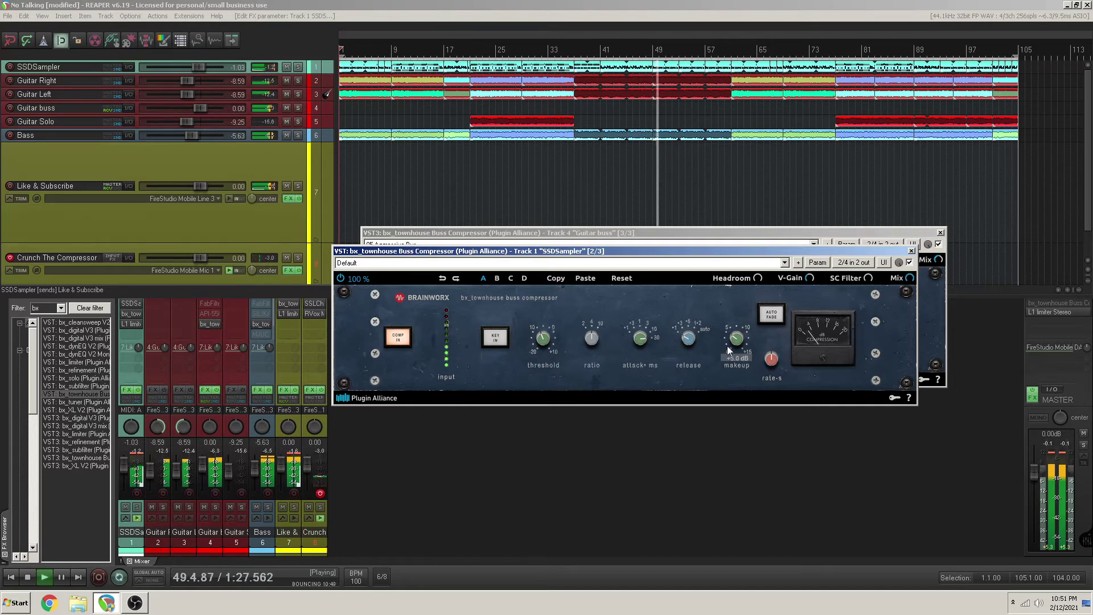
mouse_move(540, 340)
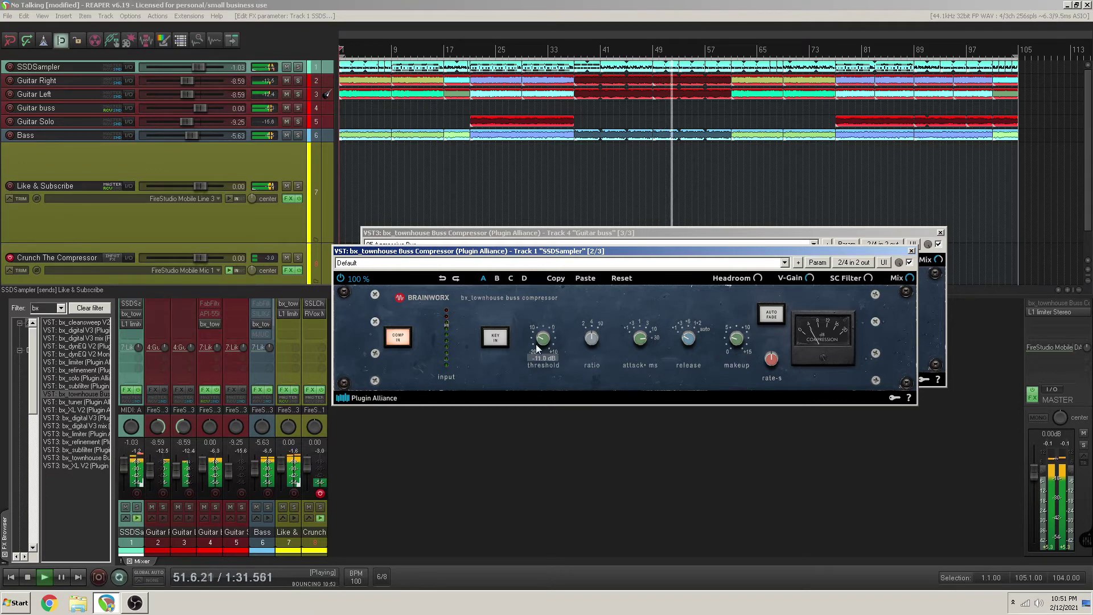
mouse_move(734, 337)
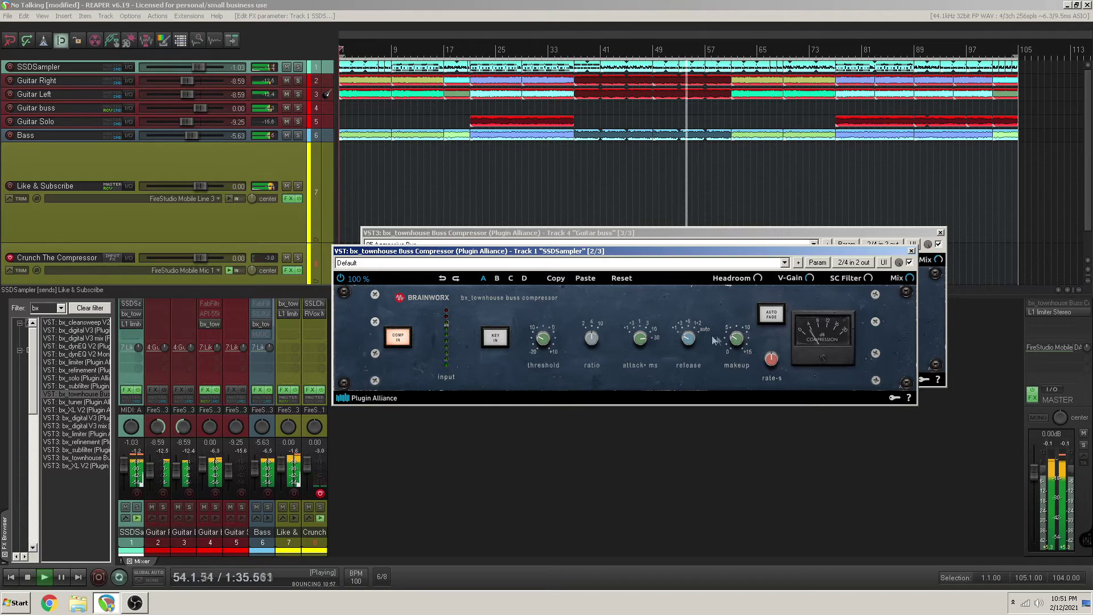
Close the Guitar buss compressor window and fine-tune the SSDSampler compressor's makeup gain down and back up.
left_click(208, 324)
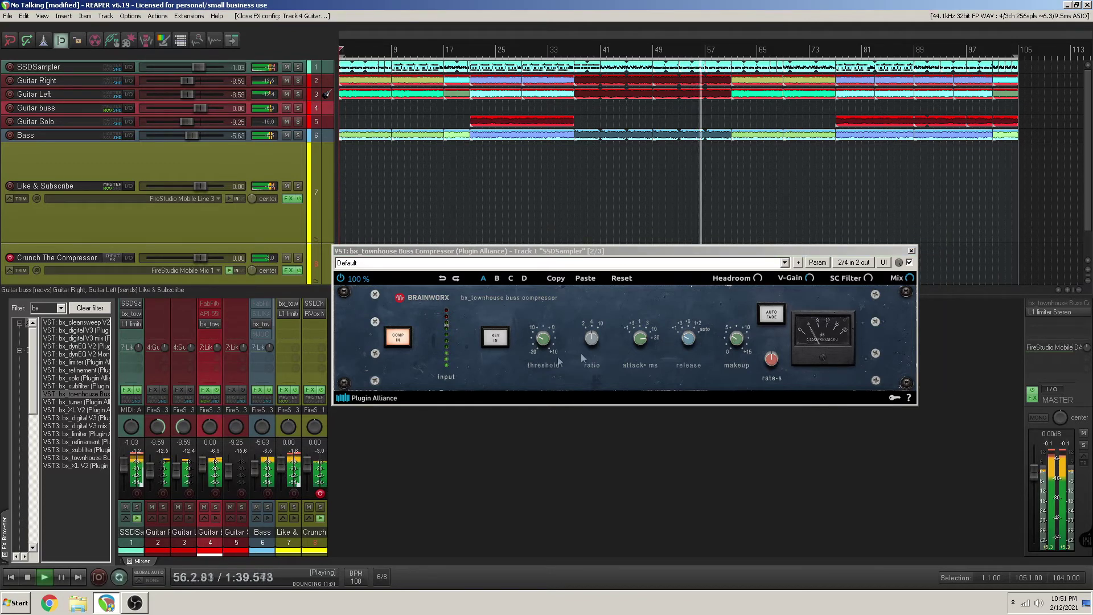
mouse_move(733, 335)
scroll(731, 332, "down", 2)
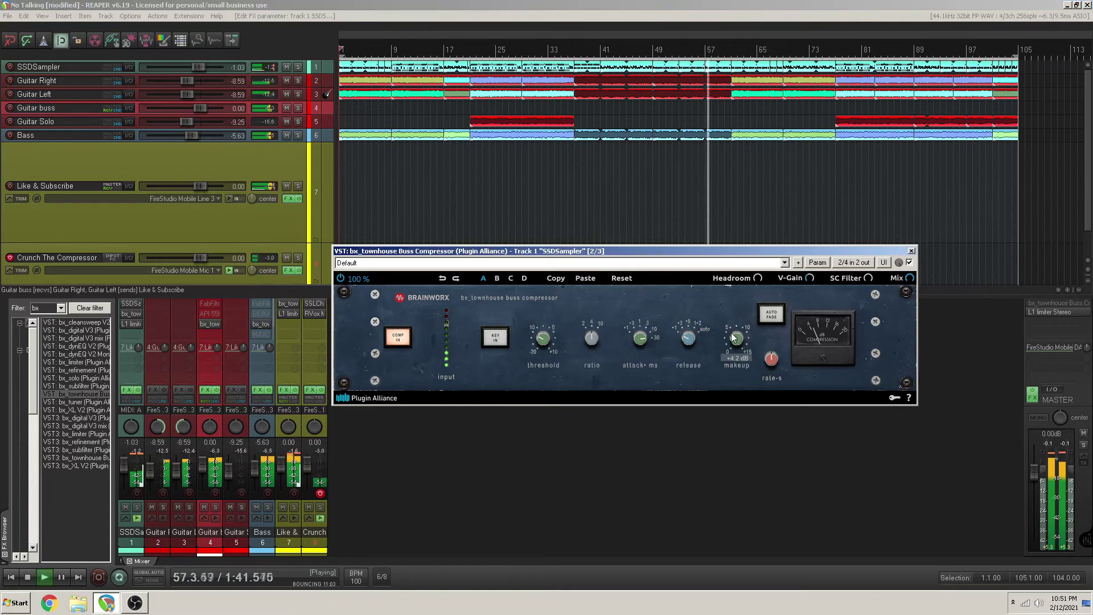
scroll(729, 335, "down", 2)
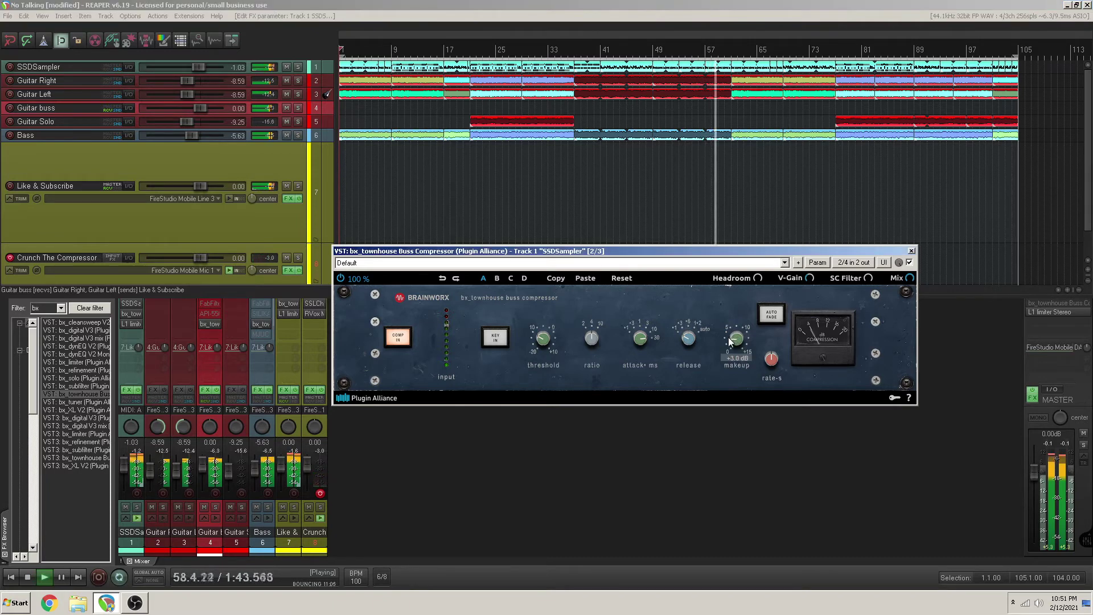
scroll(731, 327, "up", 4)
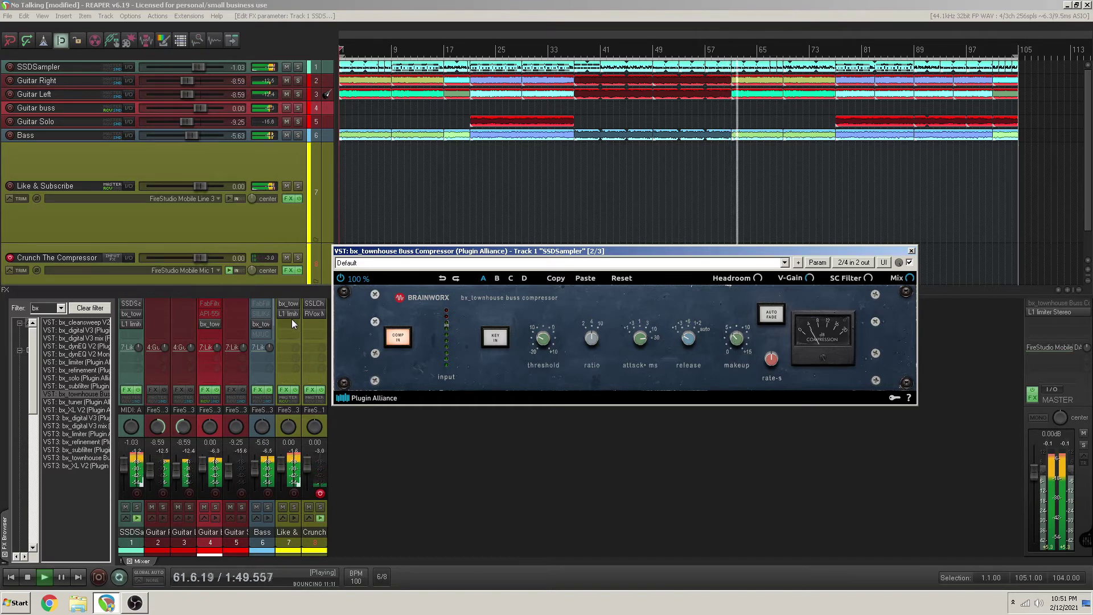
Reopen the Guitar buss compressor and readjust its makeup gain against the full mix.
left_click(209, 324)
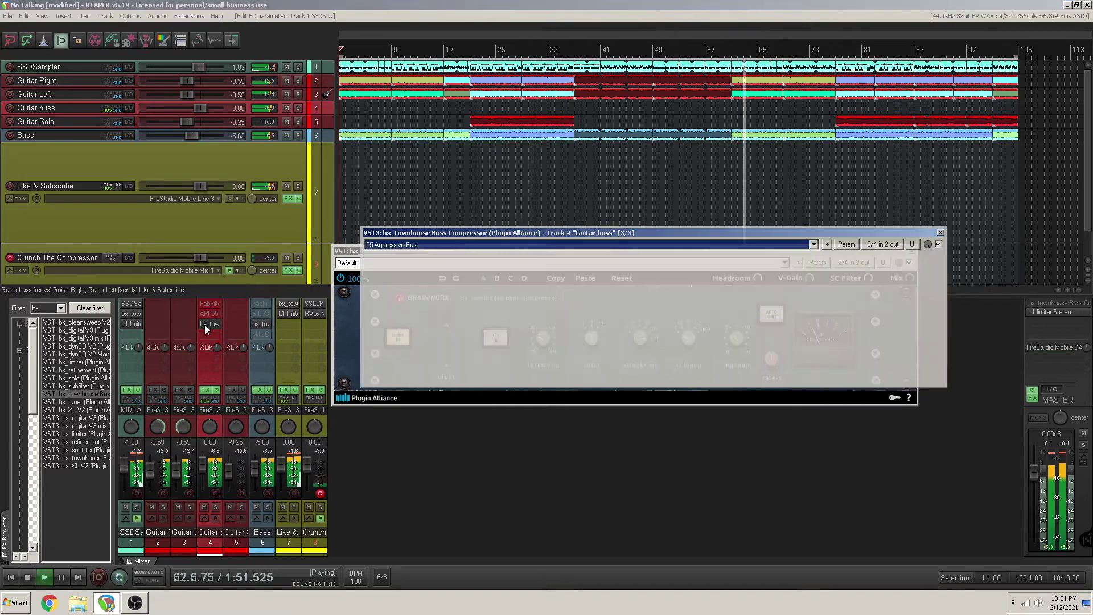
left_click_drag(764, 325, 763, 305)
scroll(765, 305, "up", 3)
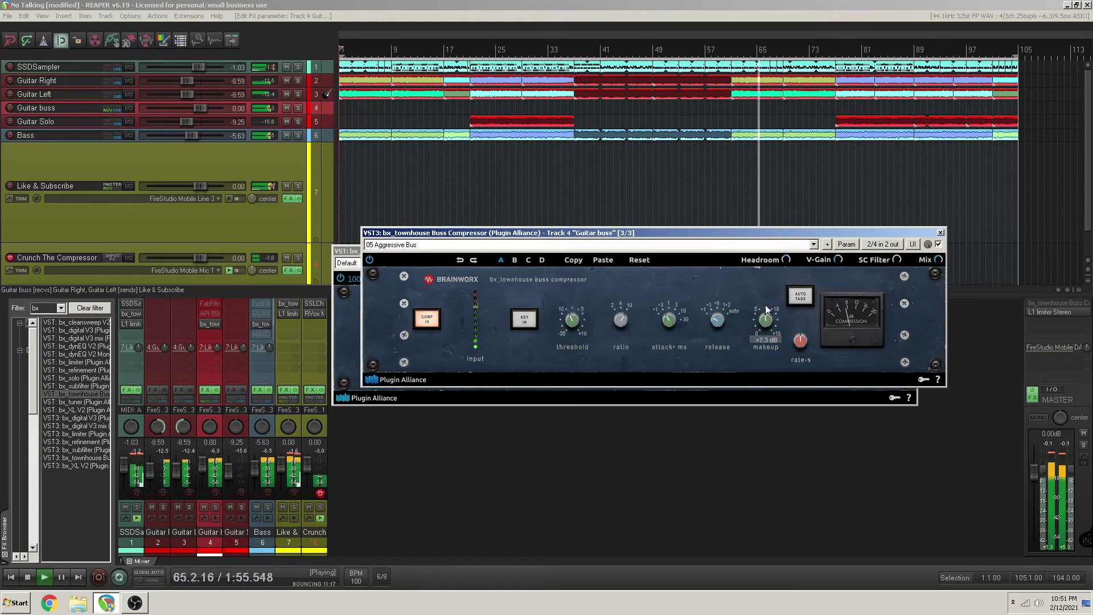
scroll(767, 307, "up", 2)
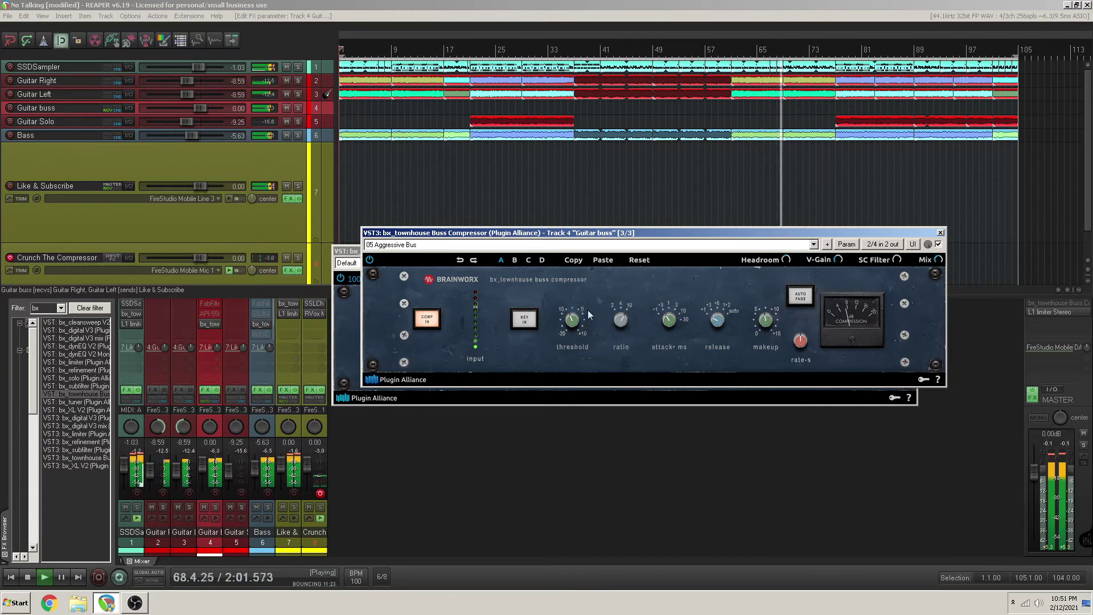
Close both the Guitar buss and SSDSampler compressor windows.
left_click(940, 232)
left_click(913, 250)
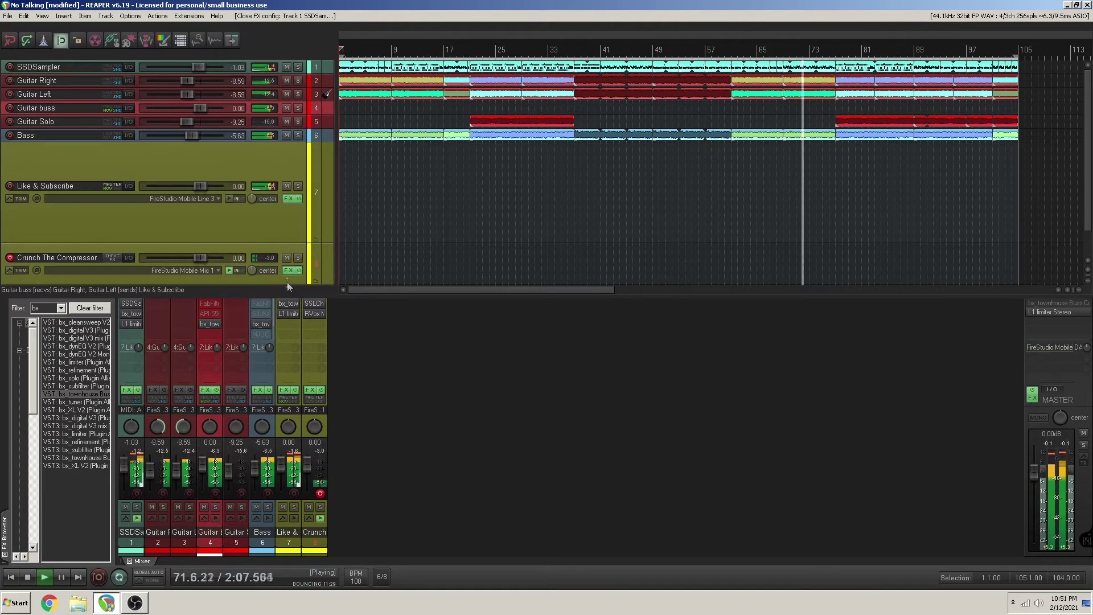
Open the Like & Subscribe mix bus compressor and readjust its makeup gain and threshold, with the threshold at about -5 dB.
left_click(291, 304)
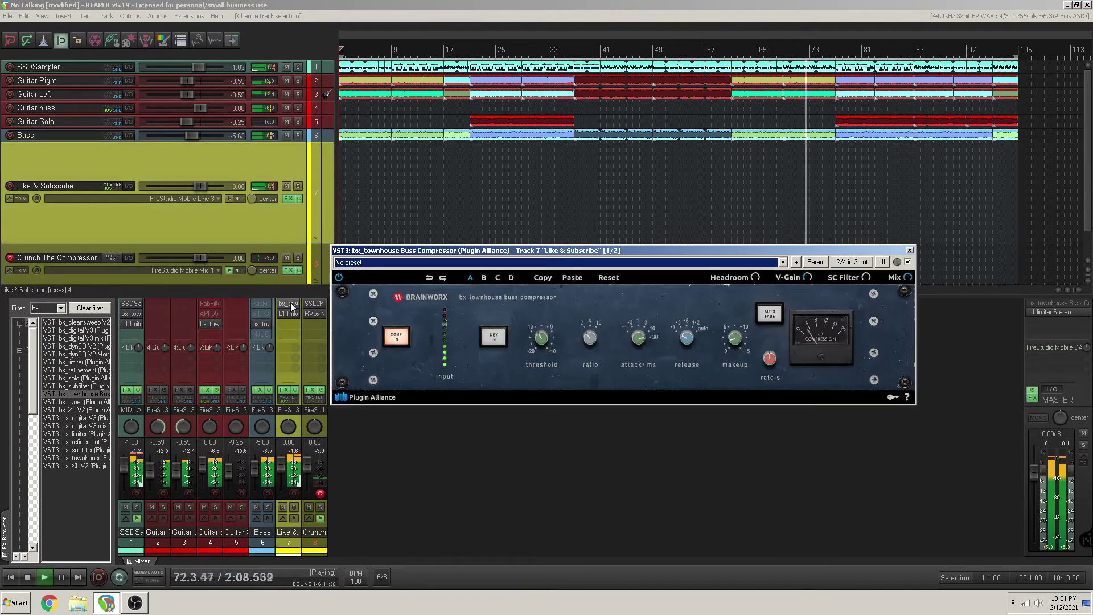
left_click(730, 340)
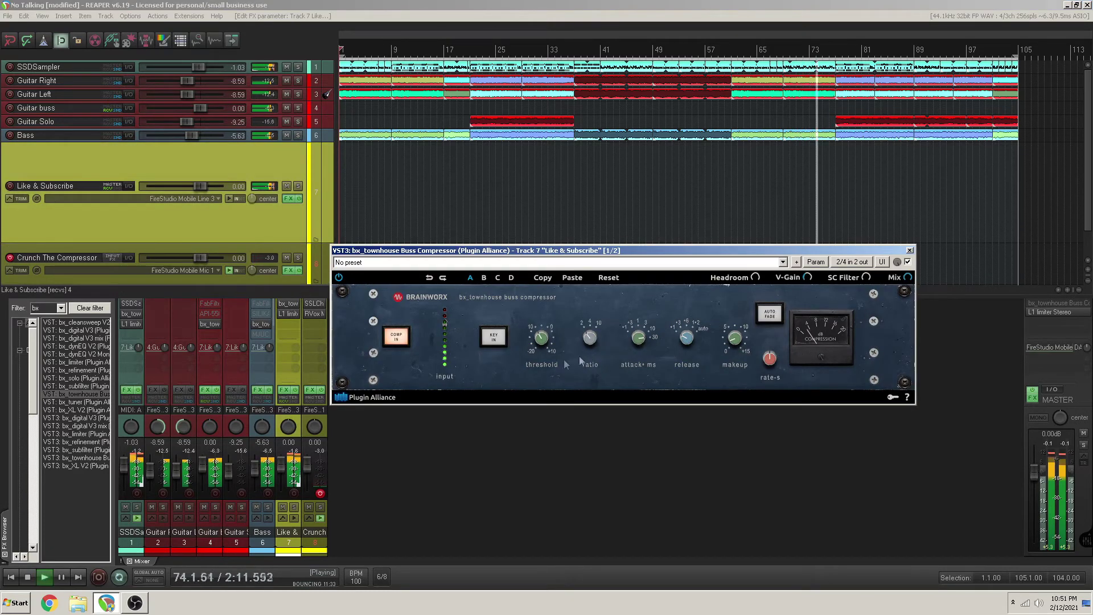
left_click_drag(538, 336, 540, 329)
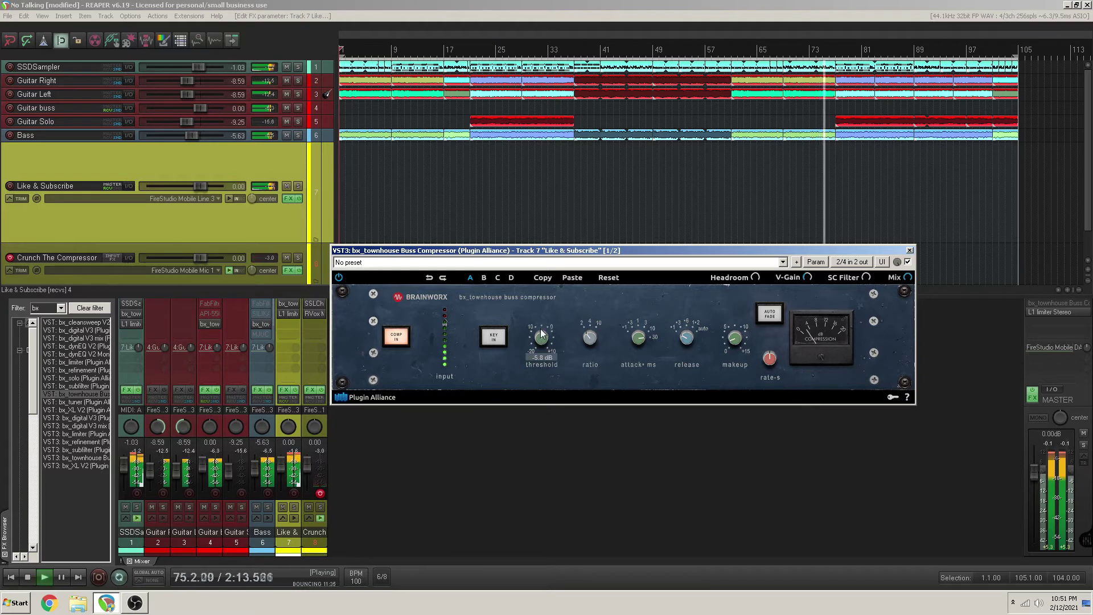
Compare the mix bus compressor with its bypassed sound during playback, and close its window.
left_click(393, 341)
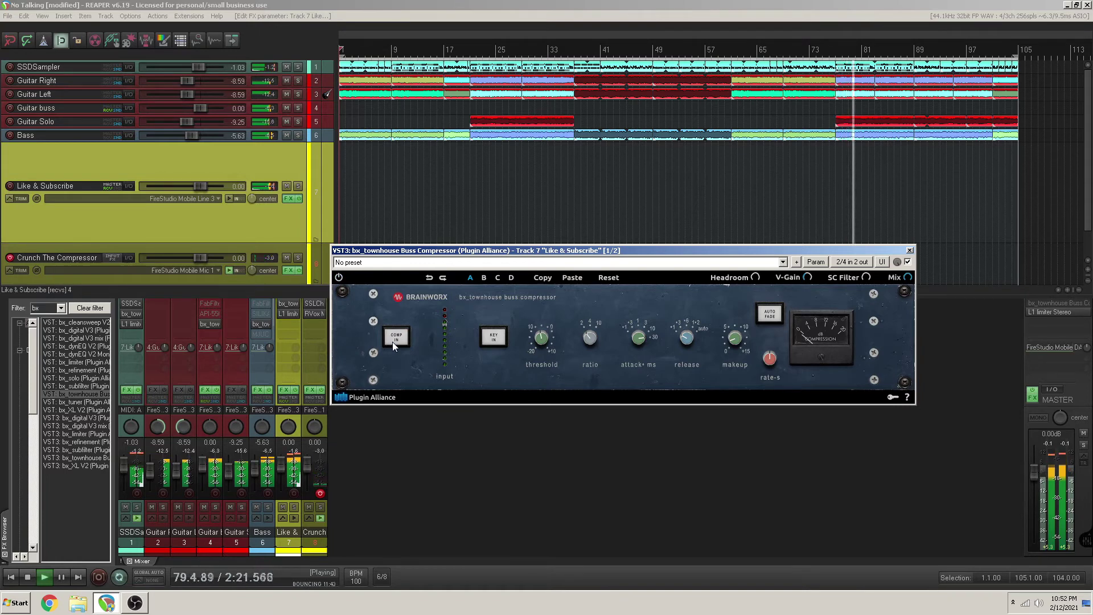
left_click(393, 341)
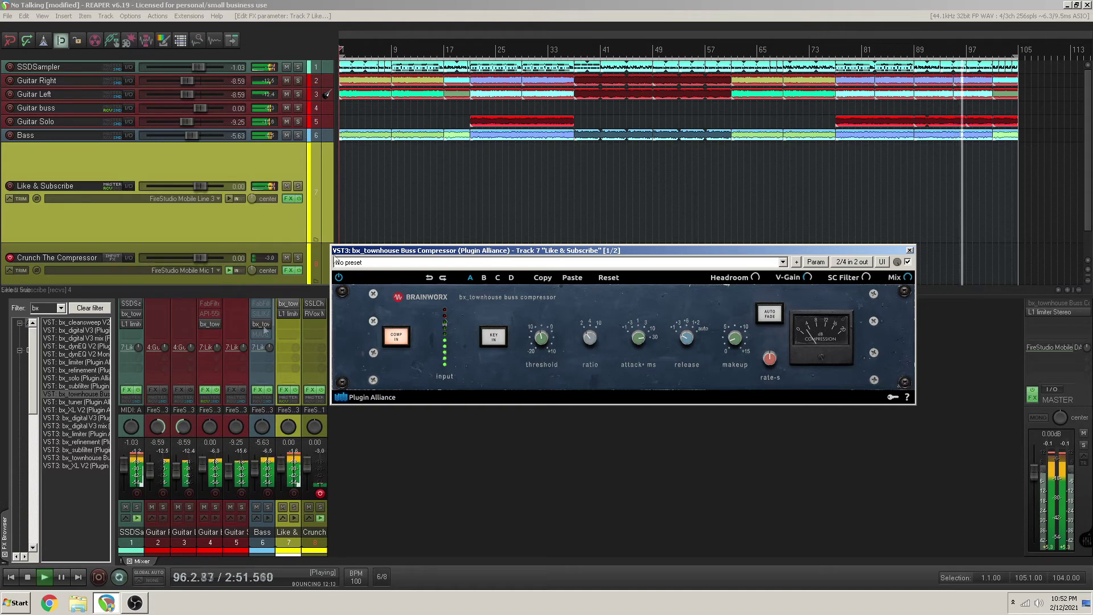
left_click(910, 250)
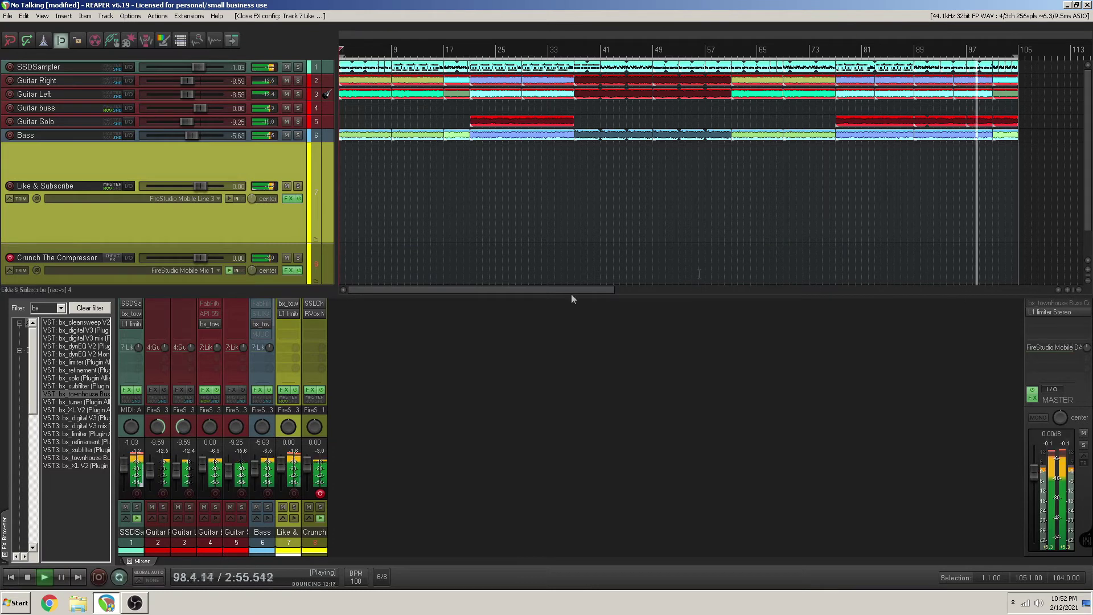
Bypass the townhouse compressors on the SSDSampler, Guitar buss, Bass and Like & Subscribe tracks to hear the uncompressed mix.
left_click(128, 316, "shift")
left_click(217, 324, "shift")
left_click(260, 326, "shift")
left_click(296, 304, "shift")
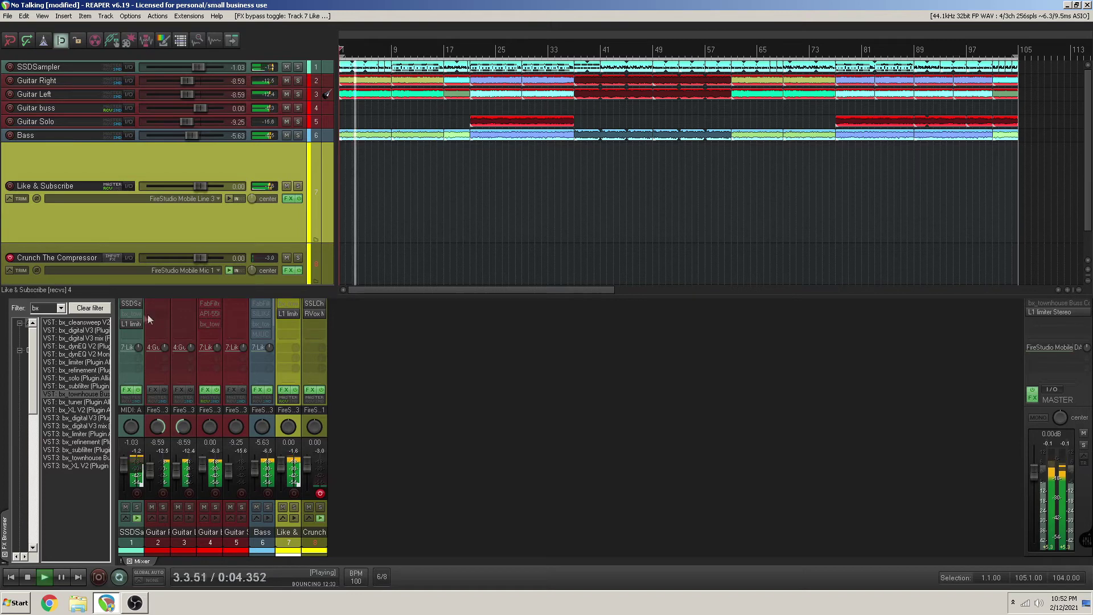
Re-enable the townhouse compressors one by one on the SSDSampler, Guitar buss, Bass and Like & Subscribe tracks while listening.
left_click(132, 314, "shift")
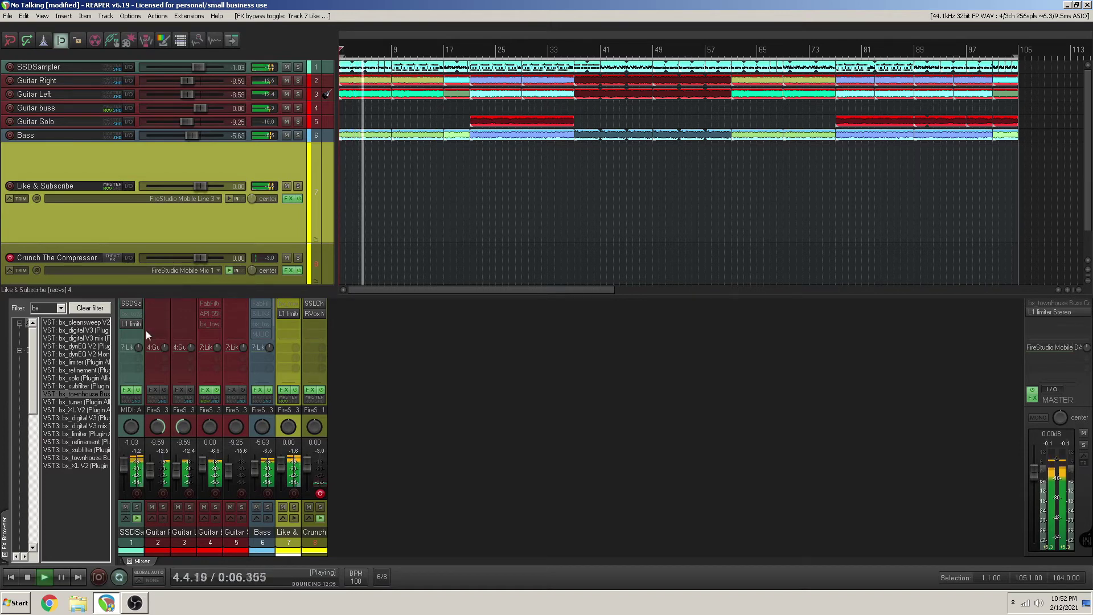
left_click(215, 325, "shift")
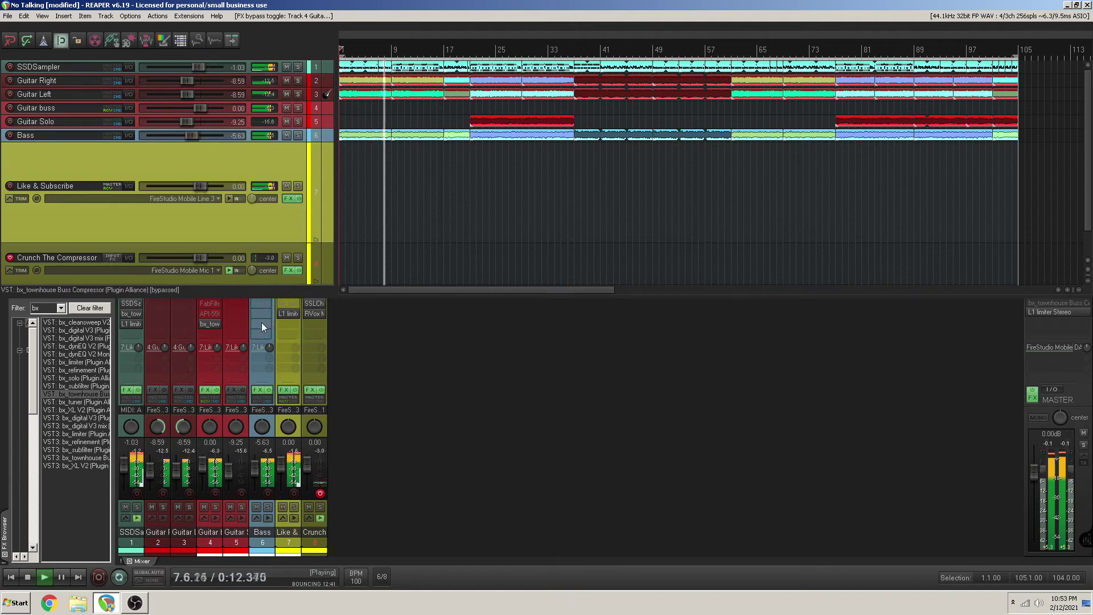
left_click(262, 322, "shift")
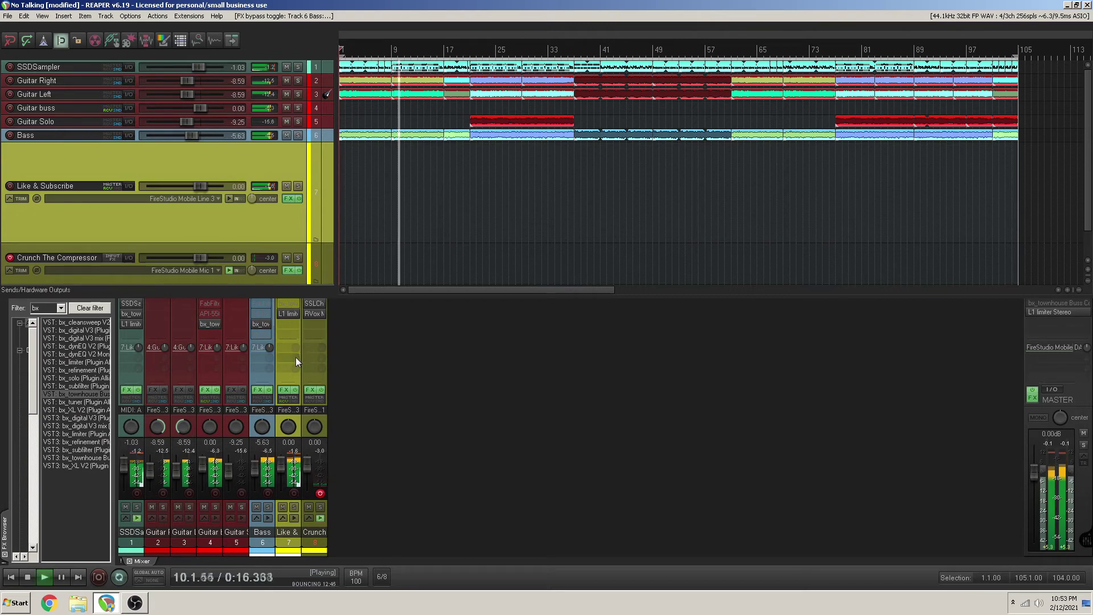
left_click(283, 306, "shift")
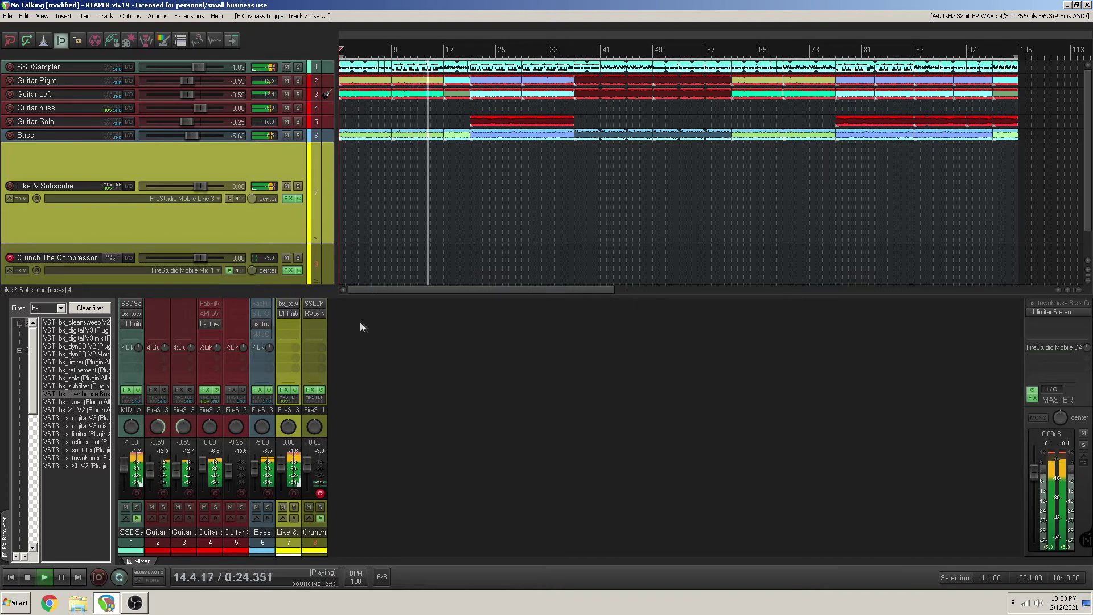
Reopen the Like & Subscribe compressor and compare the full mix with its compression switched out and back in.
left_click(288, 302)
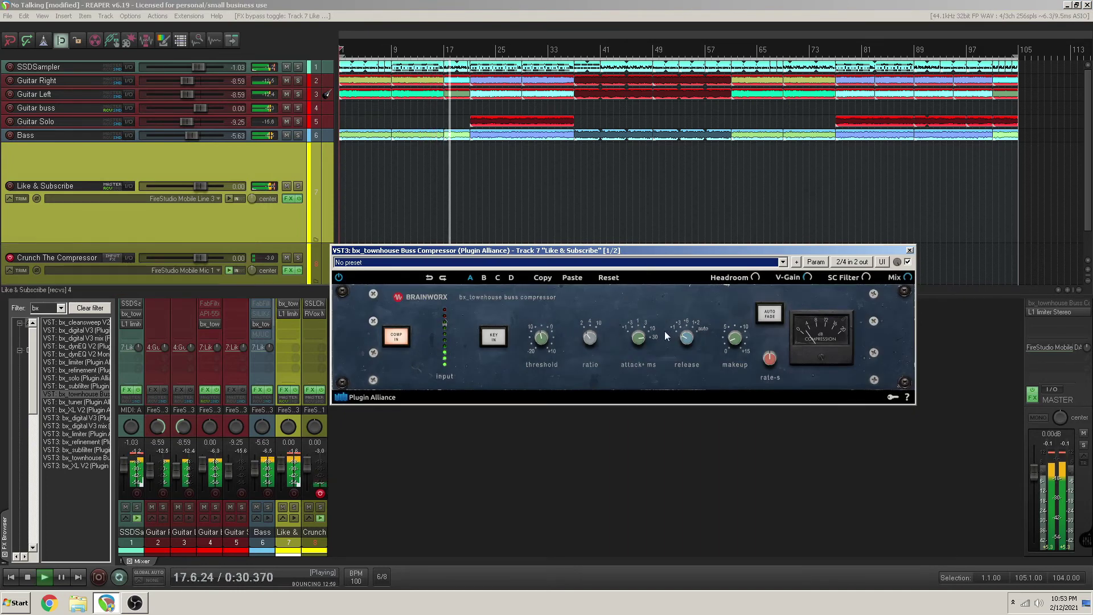
left_click(397, 337)
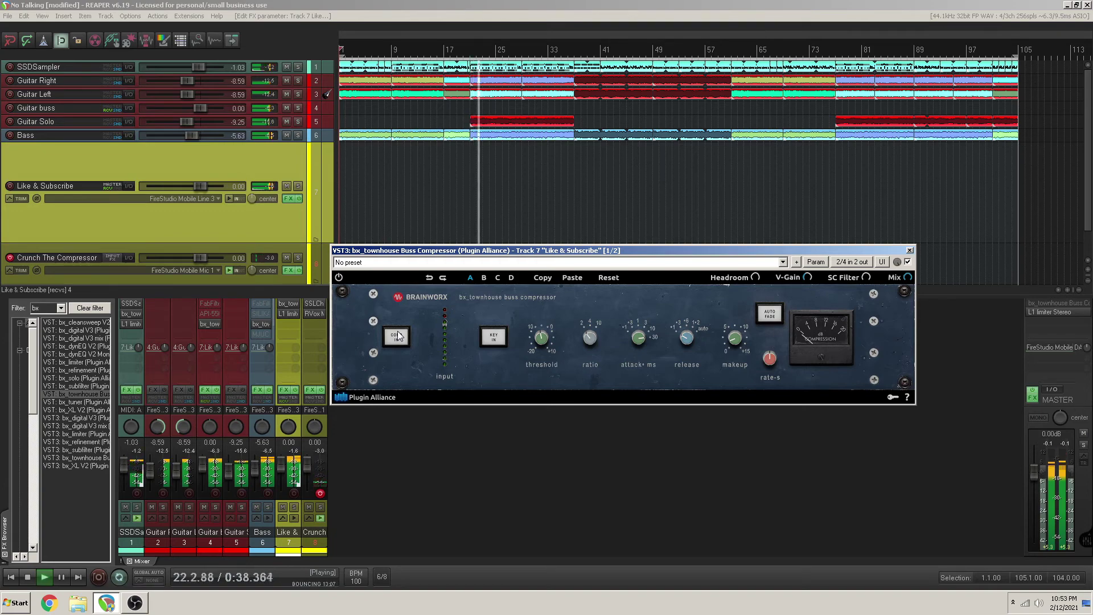
left_click(397, 337)
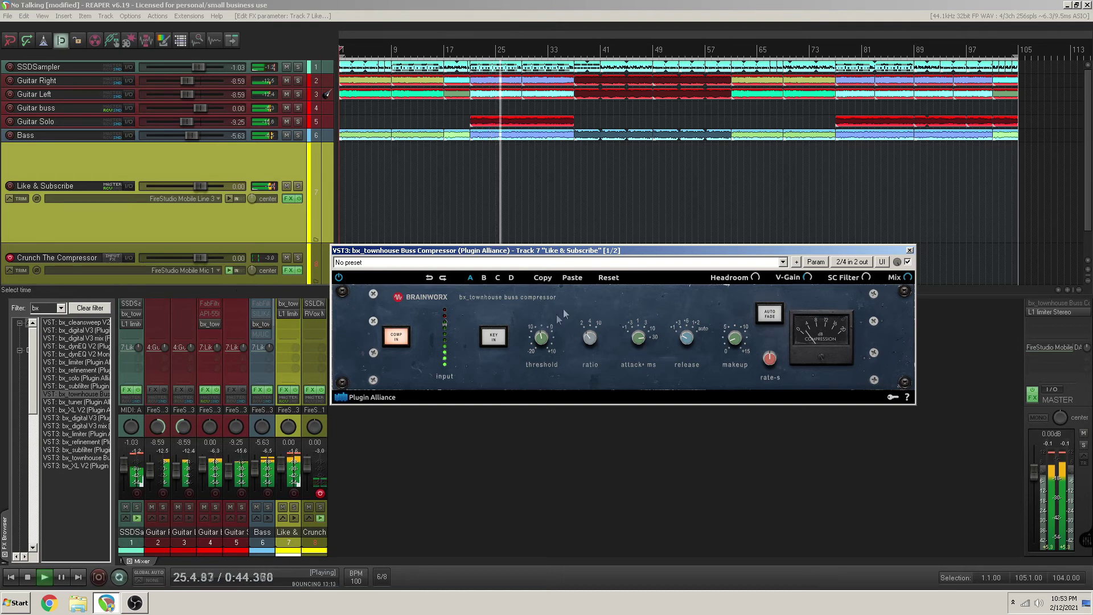
Lower the mix bus compressor's threshold to about -11.2 dB and readjust its makeup gain, checking against bypass.
mouse_move(531, 327)
left_click_drag(531, 326, 524, 329)
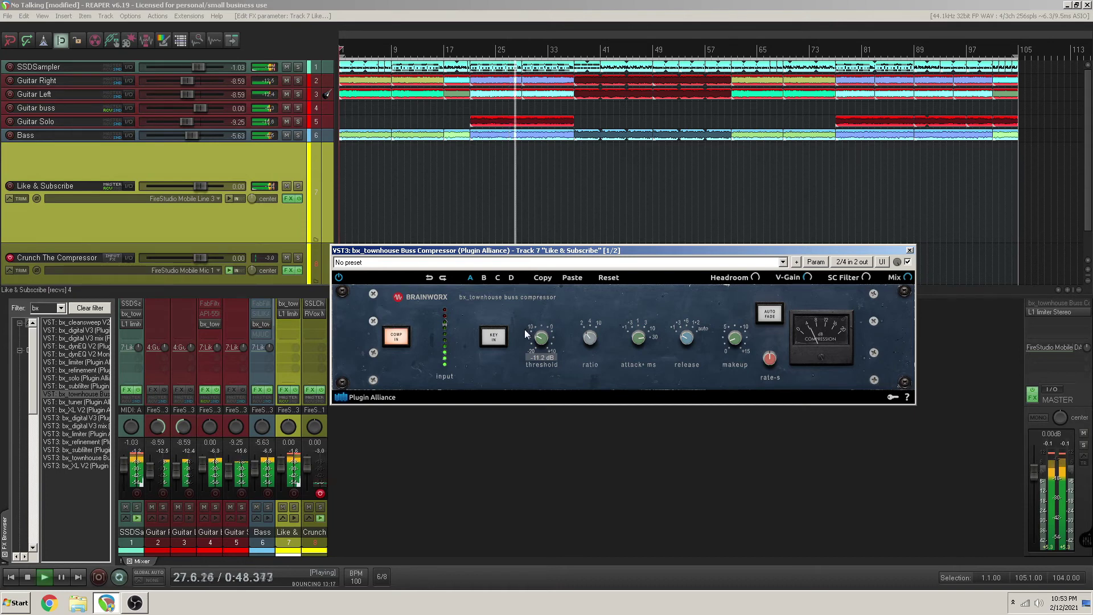
mouse_move(728, 340)
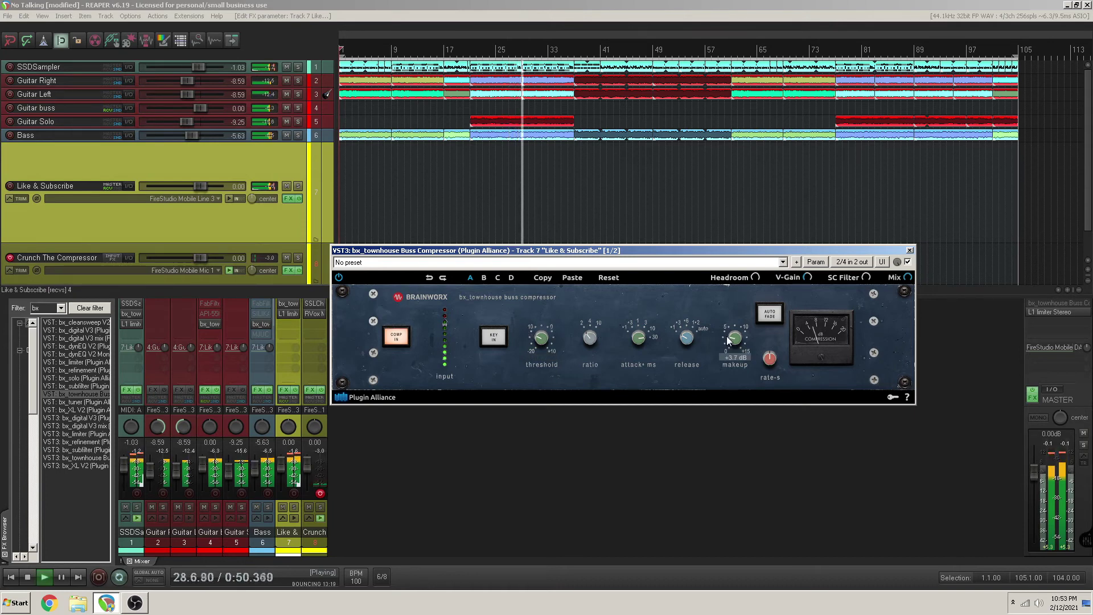
left_click_drag(728, 341, 729, 337)
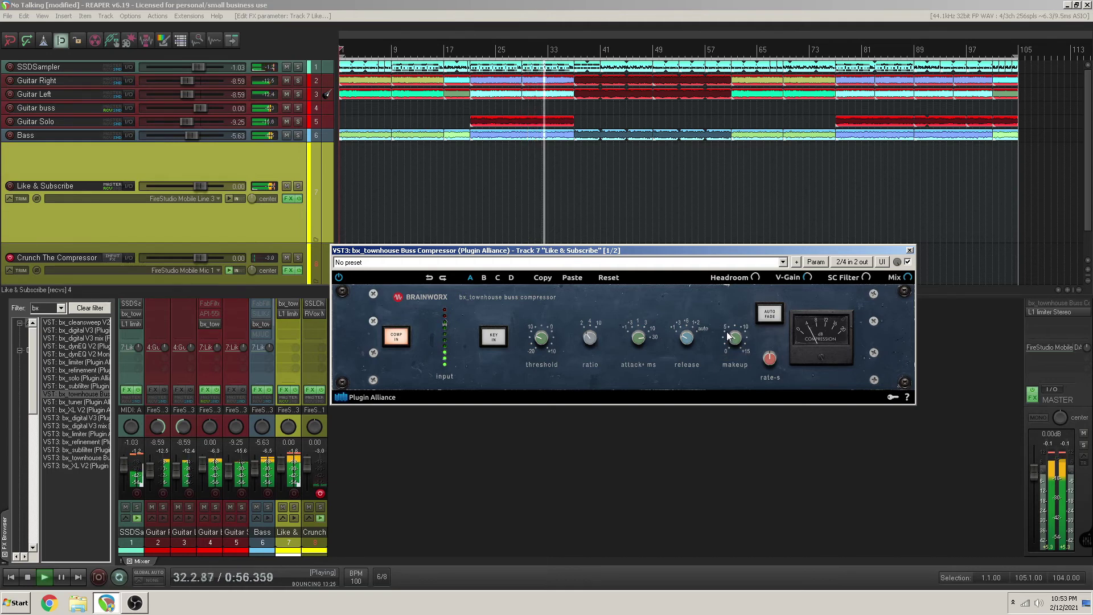
left_click(398, 337)
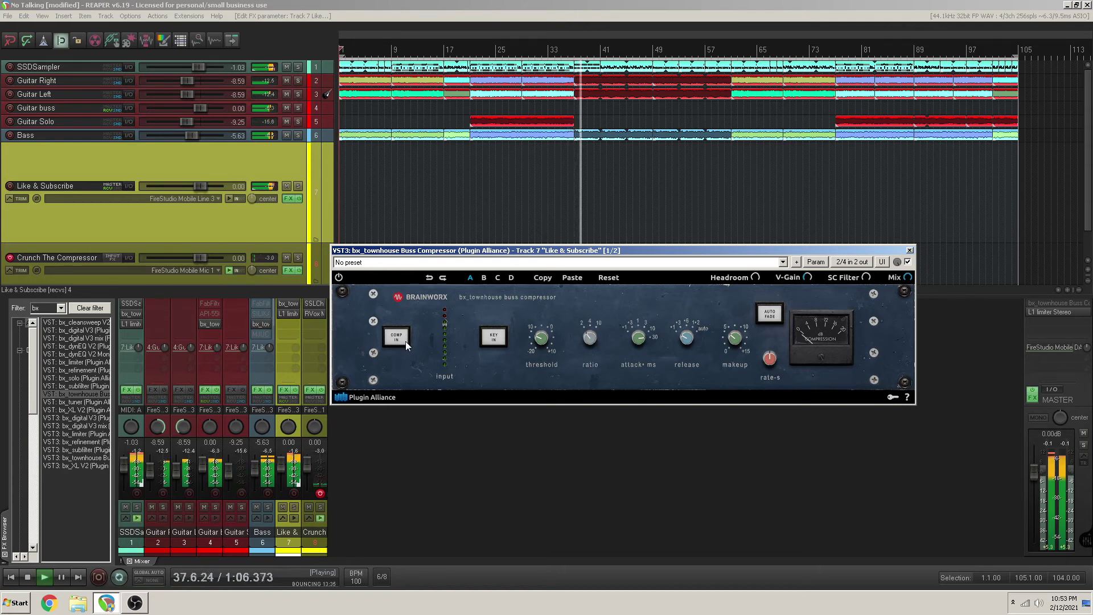
left_click(401, 340)
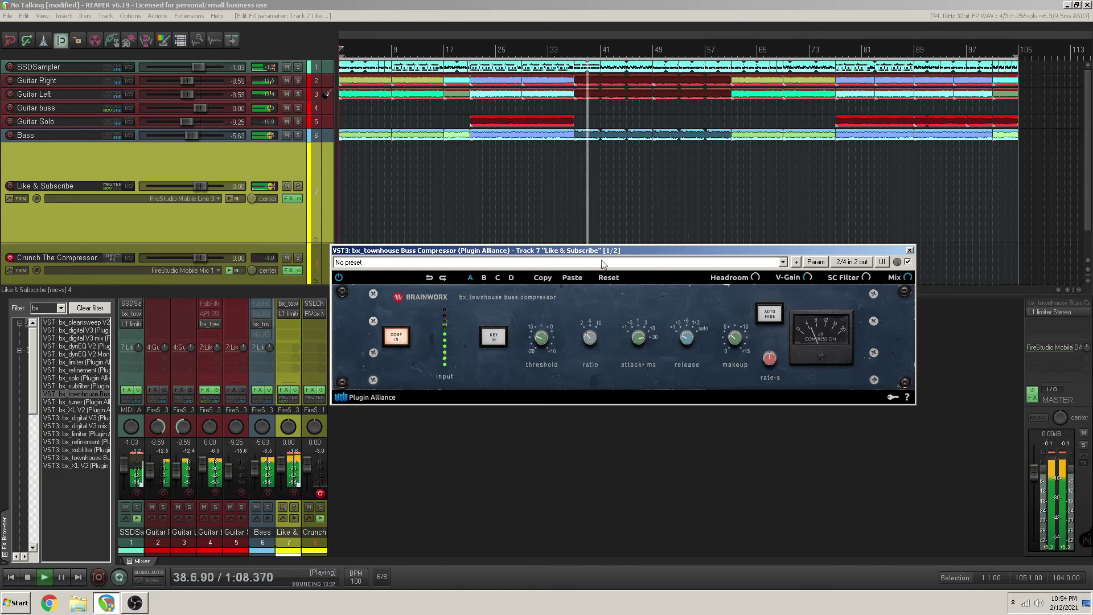
Fine-tune the mix bus compressor's makeup gain, matching the level against the bypassed signal.
left_click_drag(728, 333, 732, 322)
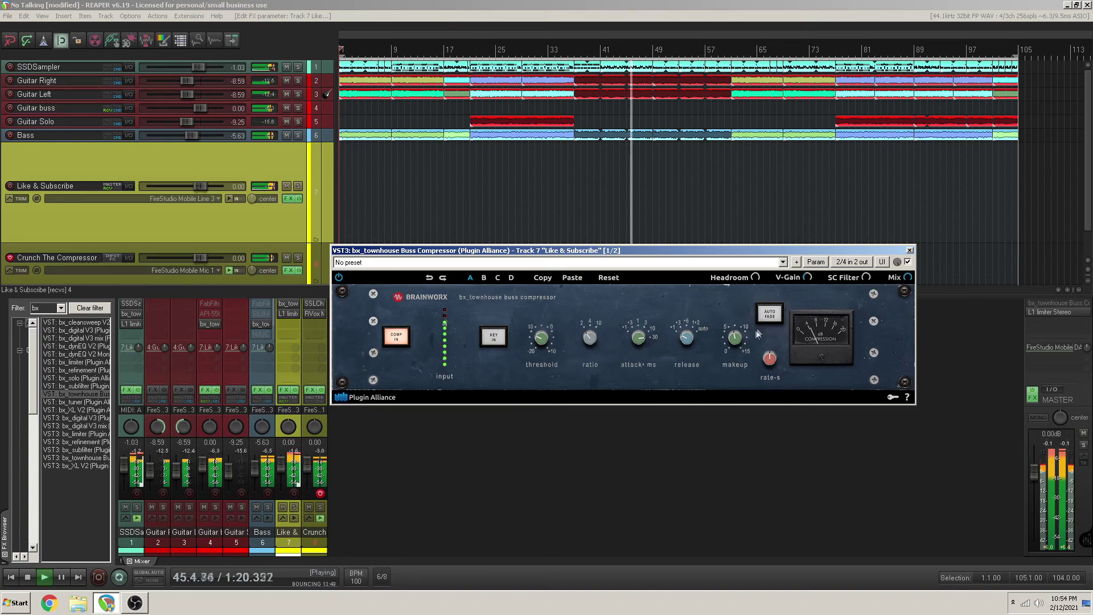
mouse_move(733, 337)
left_click_drag(728, 336, 728, 334)
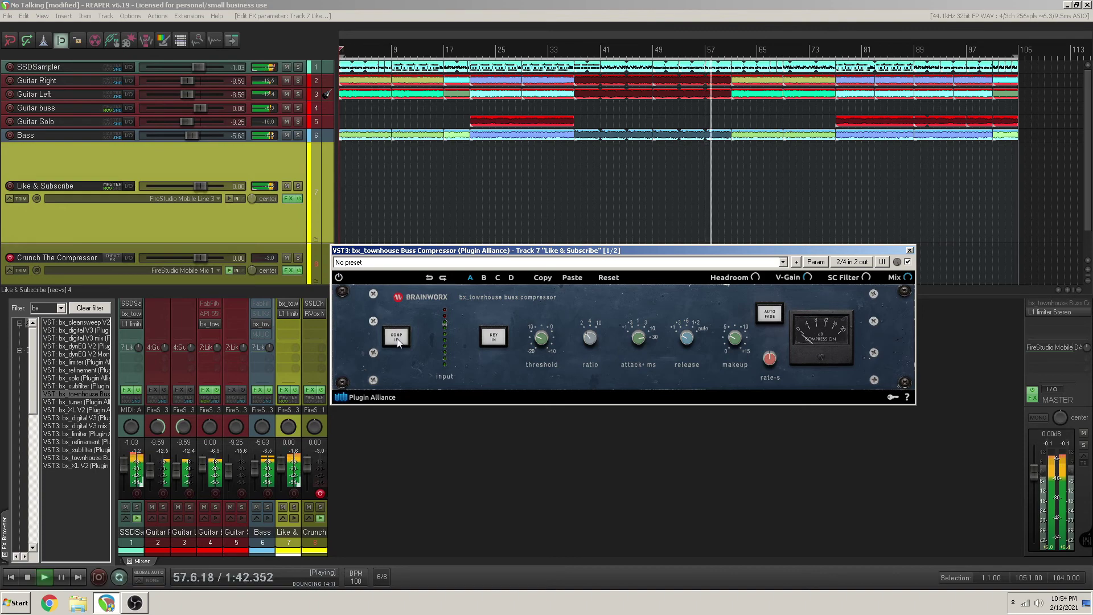
left_click(397, 336)
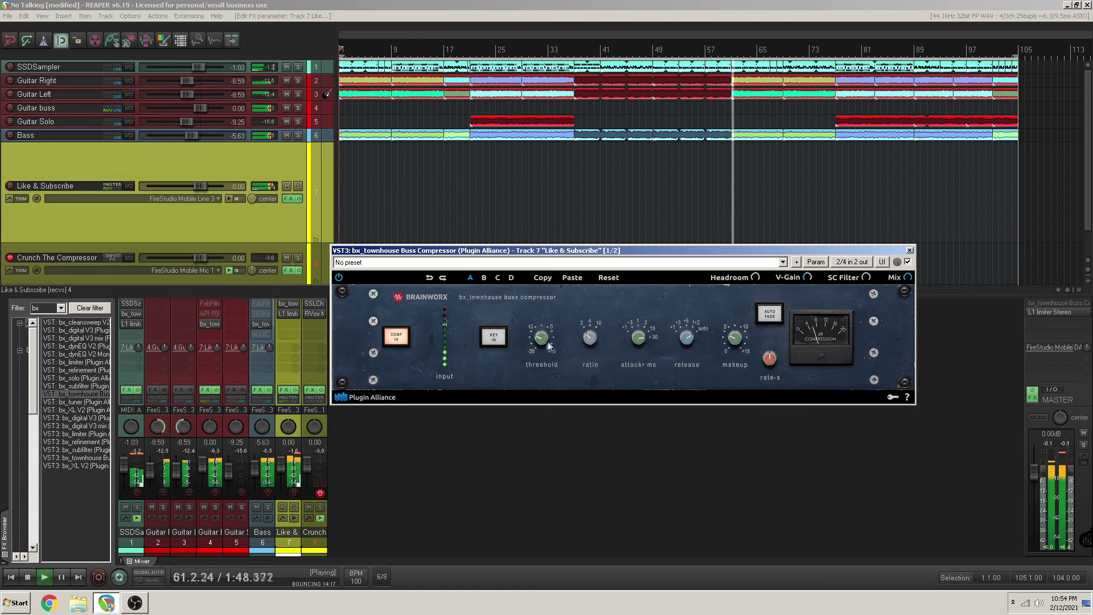
Compare the mix with the mix bus compression switched out and back in during playback.
mouse_move(528, 353)
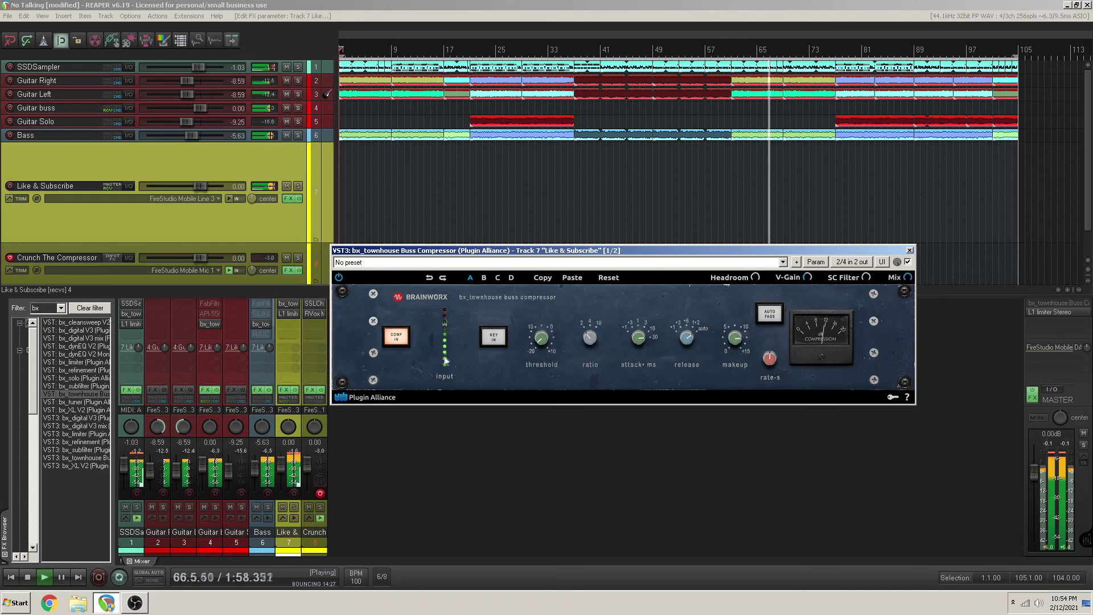
left_click(400, 340)
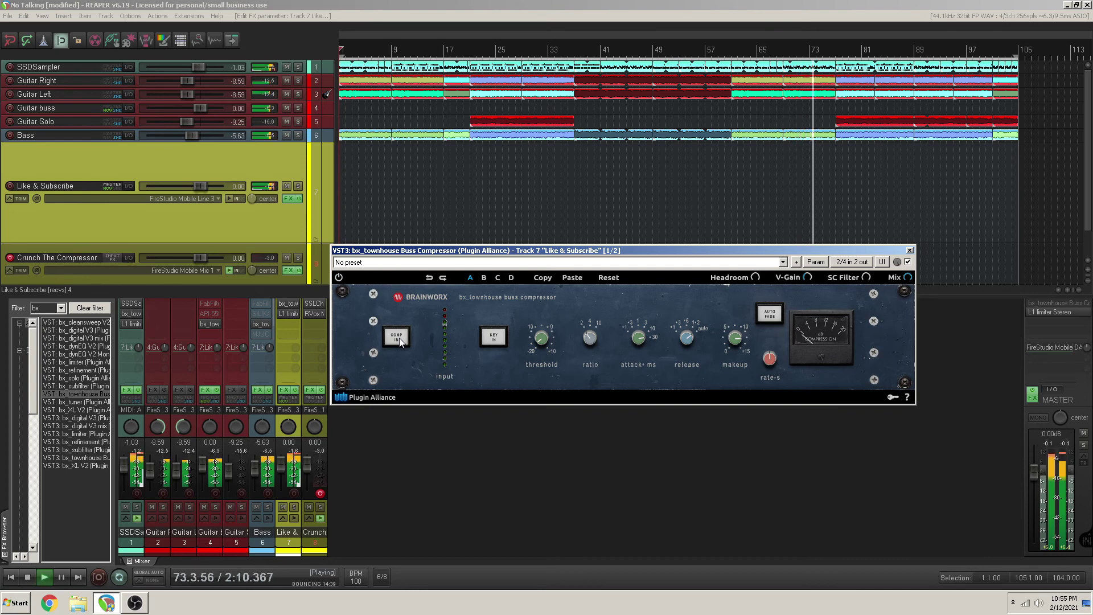
left_click(399, 337)
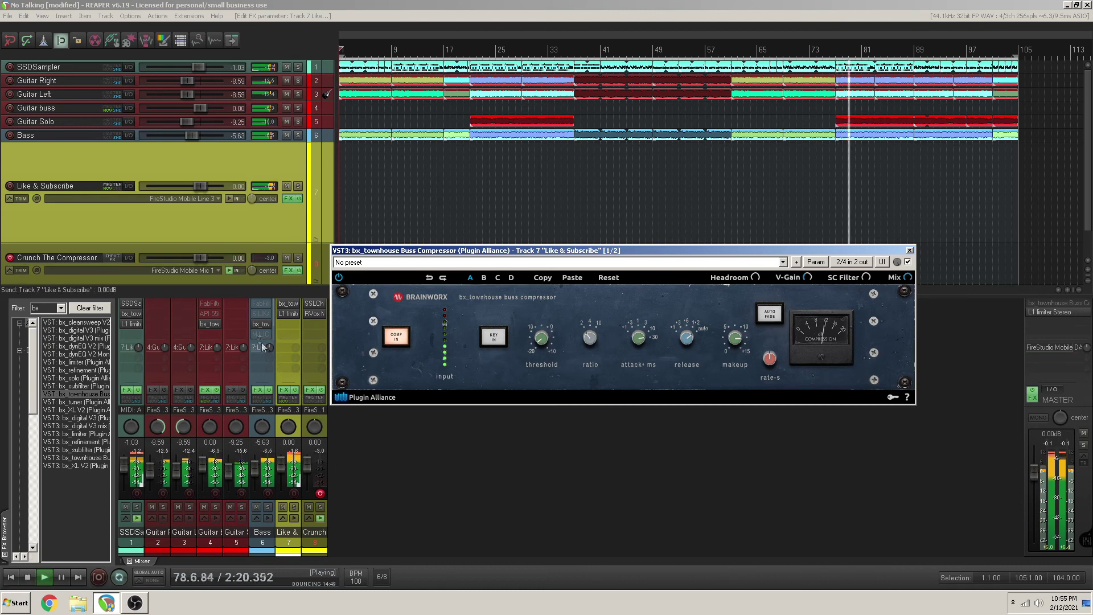
Open the Bass compressor and set its attack to 30 ms, comparing the result with bypass.
left_click(255, 322)
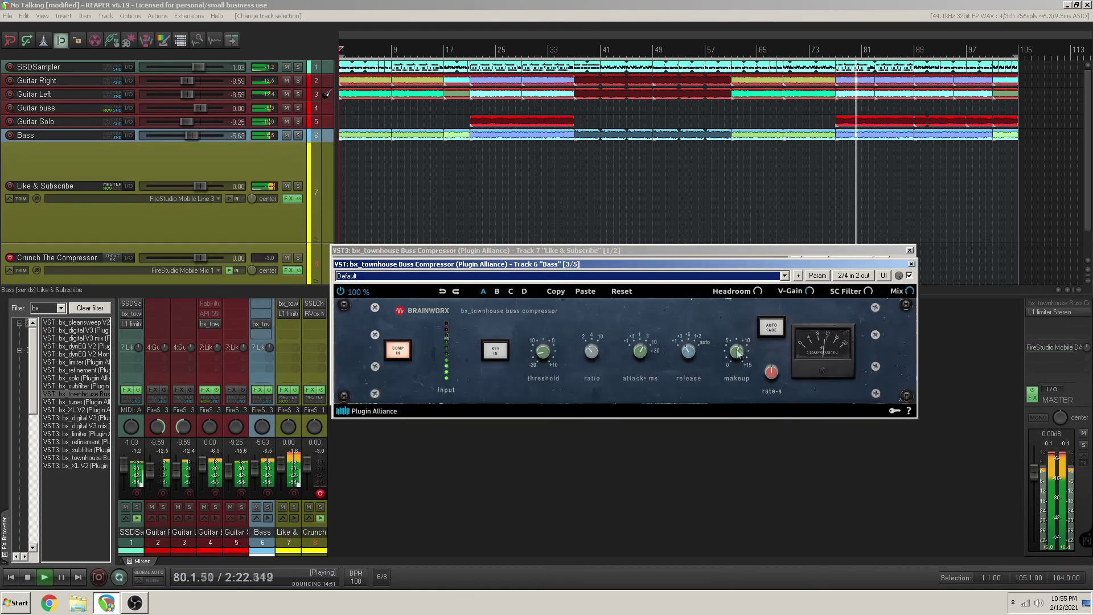
left_click(644, 348)
left_click_drag(644, 346, 646, 310)
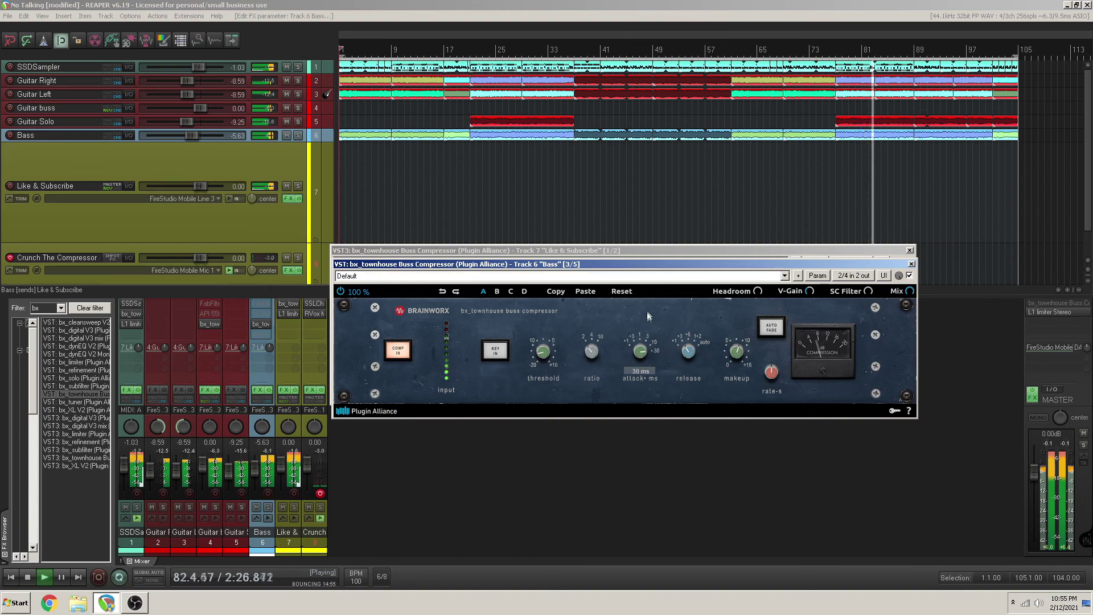
left_click(398, 351)
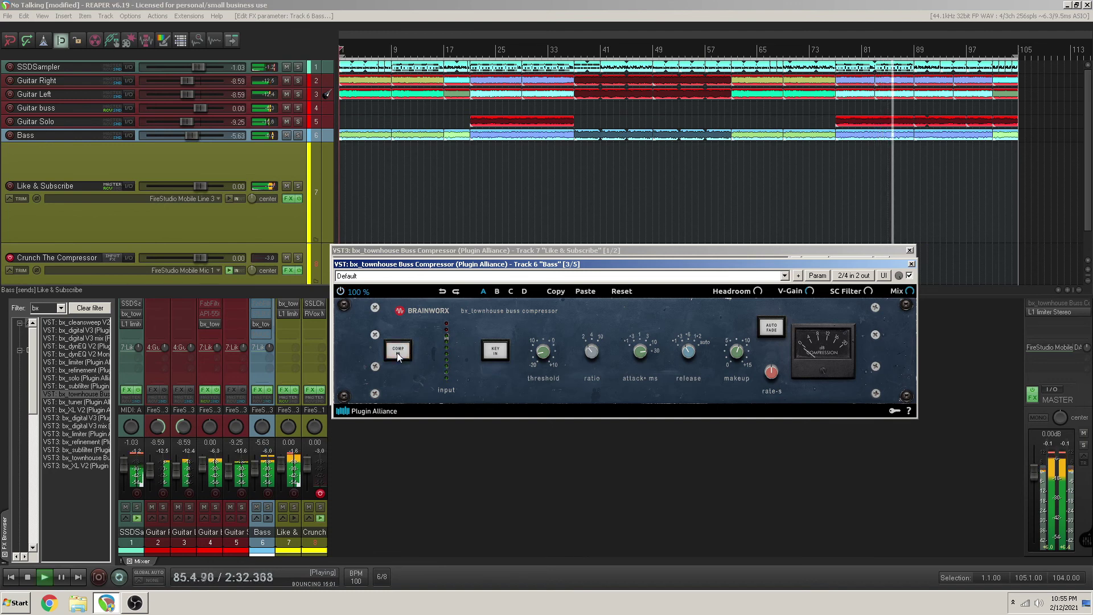
left_click(397, 351)
Lower the Bass compressor's makeup gain, compare it with bypass and close its window.
left_click_drag(729, 354, 722, 358)
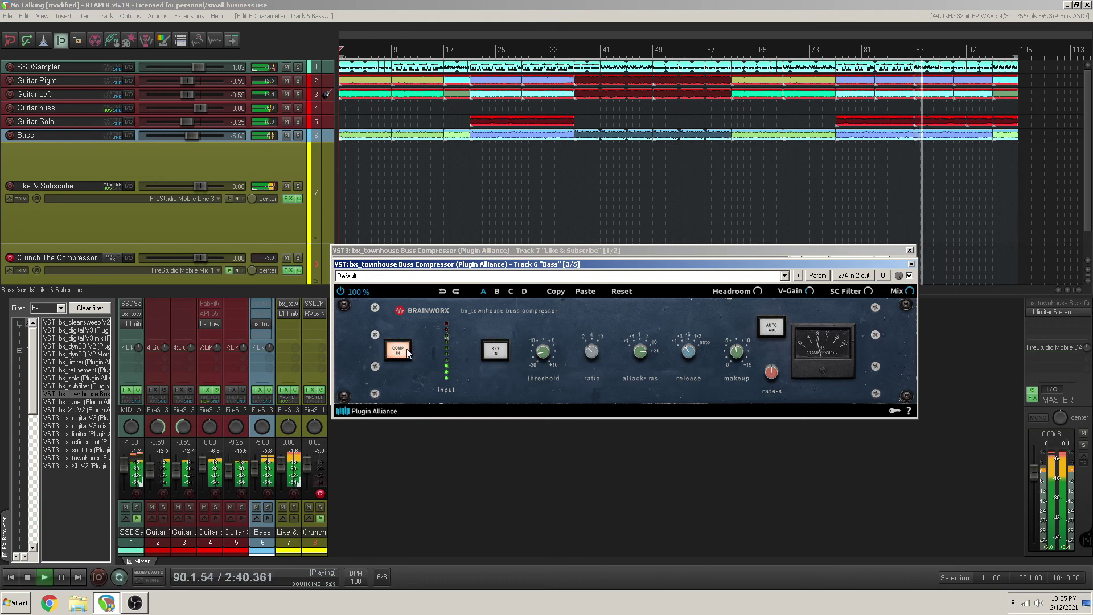
left_click(404, 353)
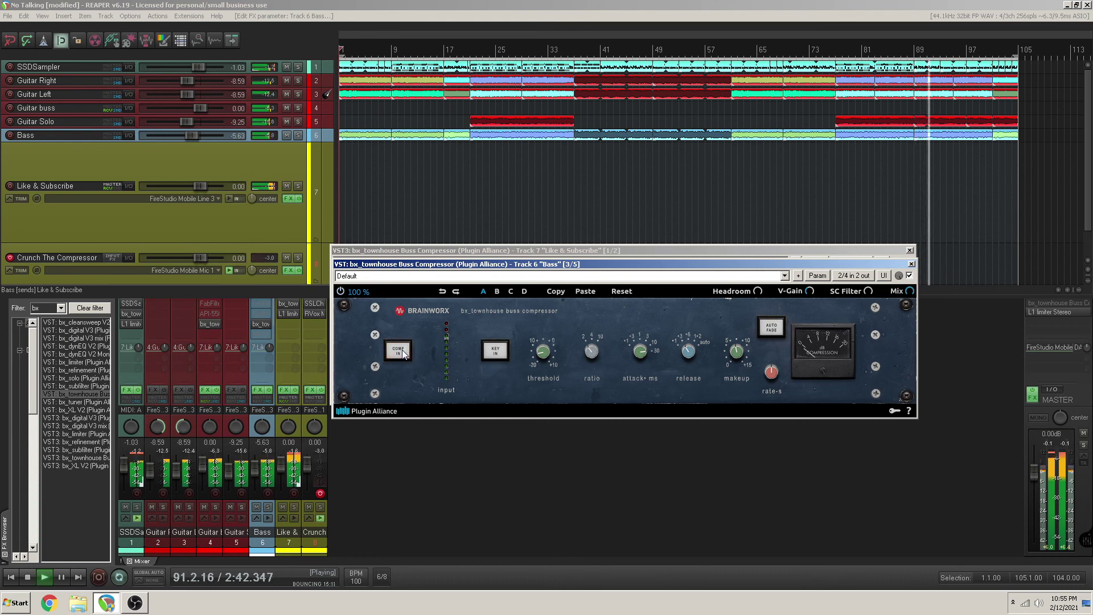
left_click(404, 353)
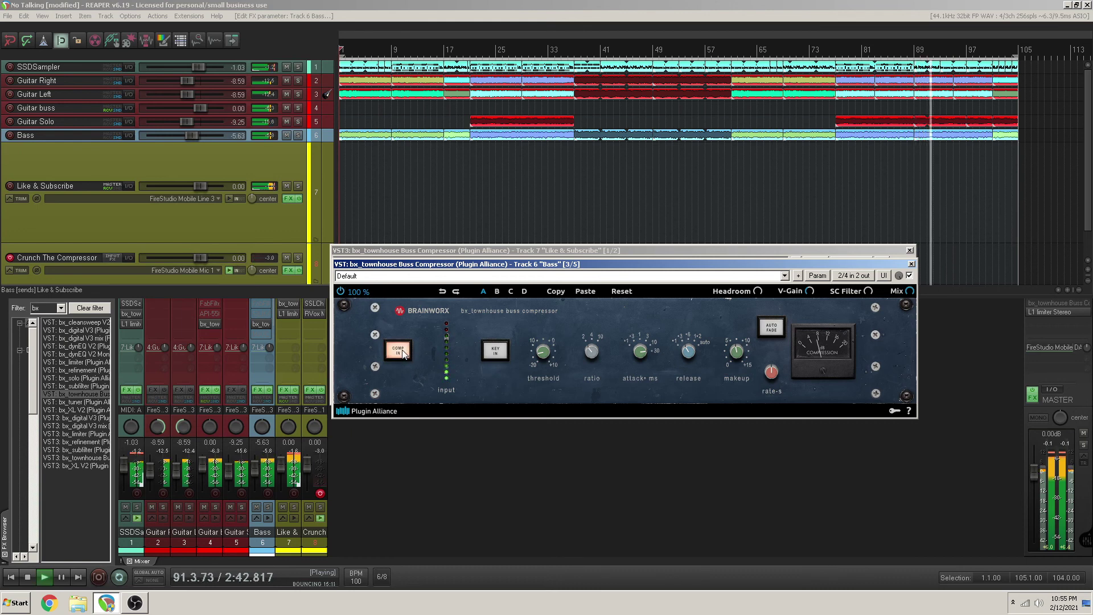
left_click(910, 265)
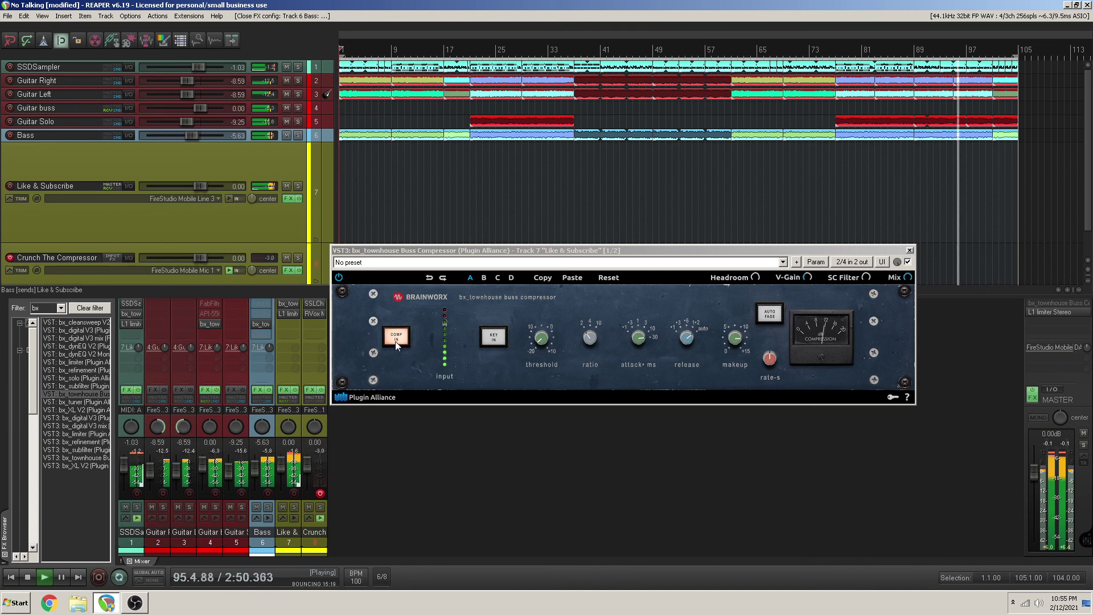
Reopen the Bass compressor, set its attack to 3 ms and raise its threshold, checking against bypass.
left_click(263, 326)
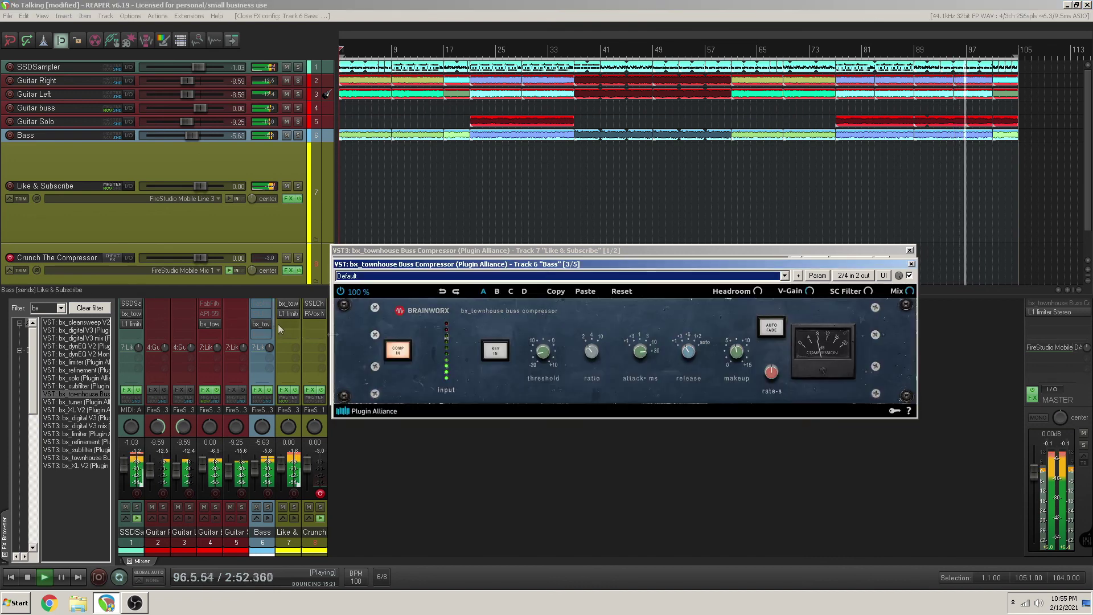
left_click_drag(646, 347, 640, 366)
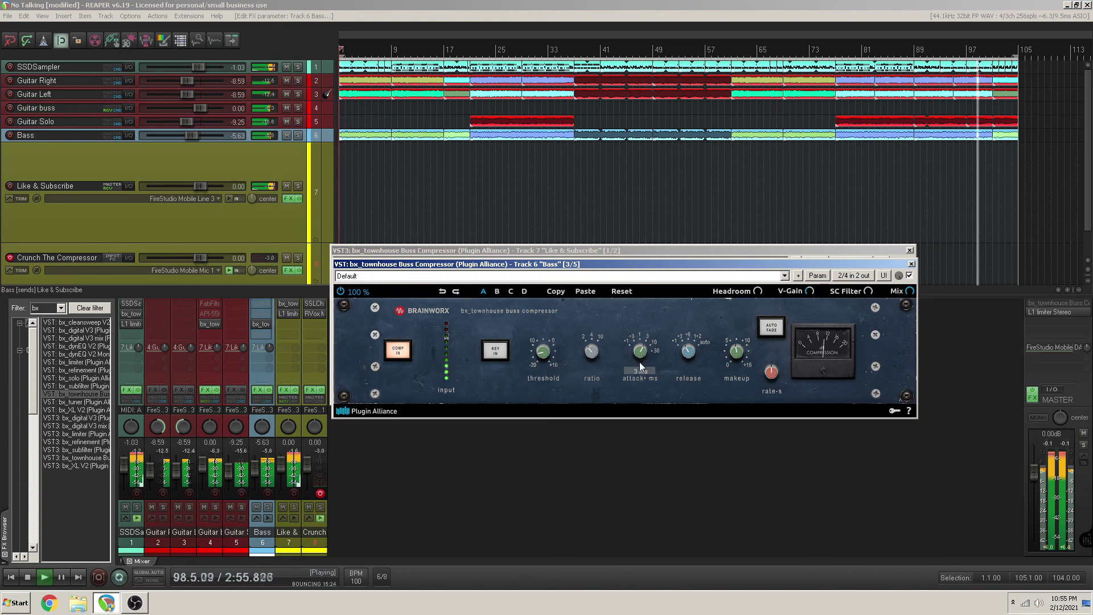
left_click(540, 345)
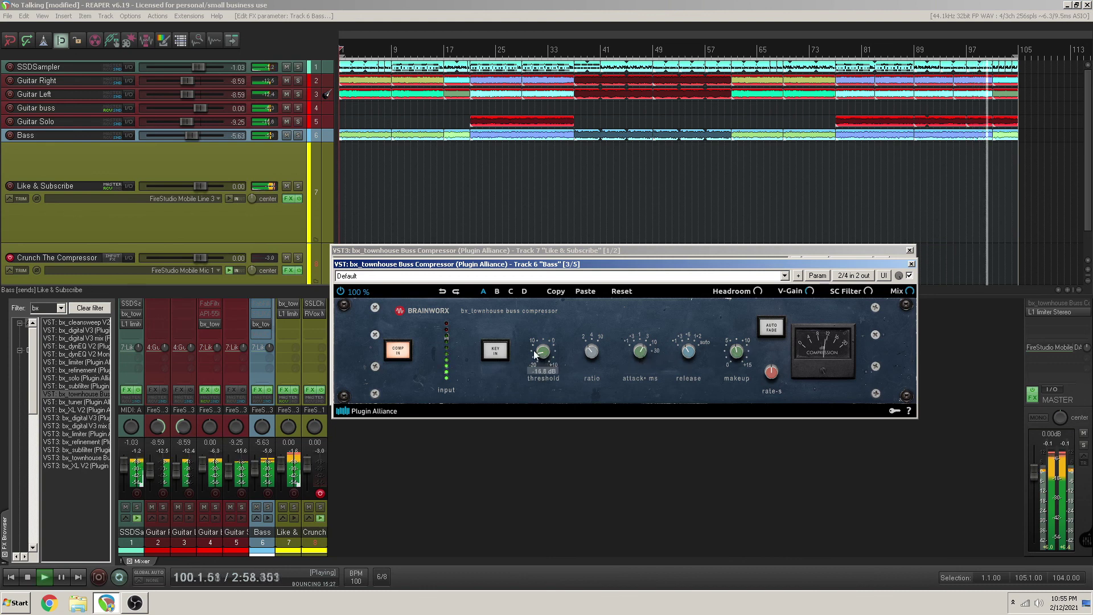
scroll(541, 345, "up", 2)
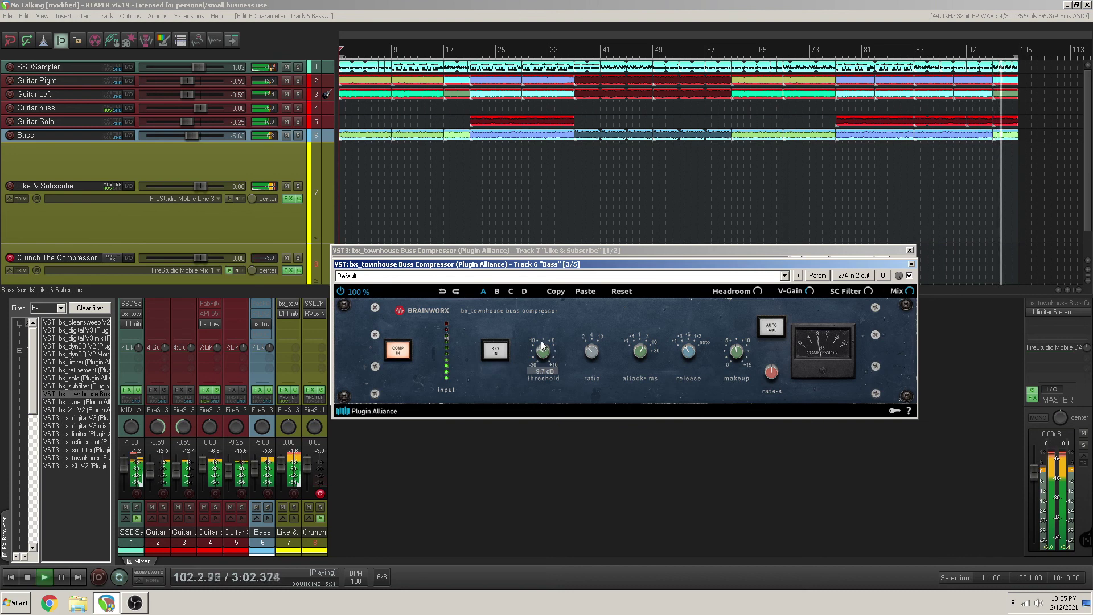
scroll(541, 344, "up", 1)
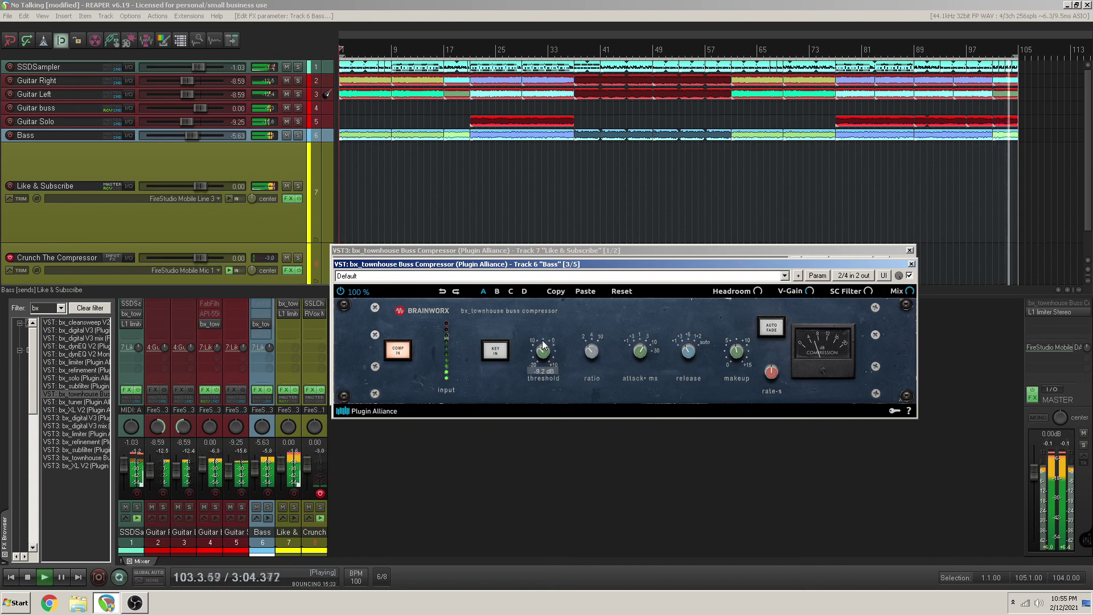
left_click(401, 353)
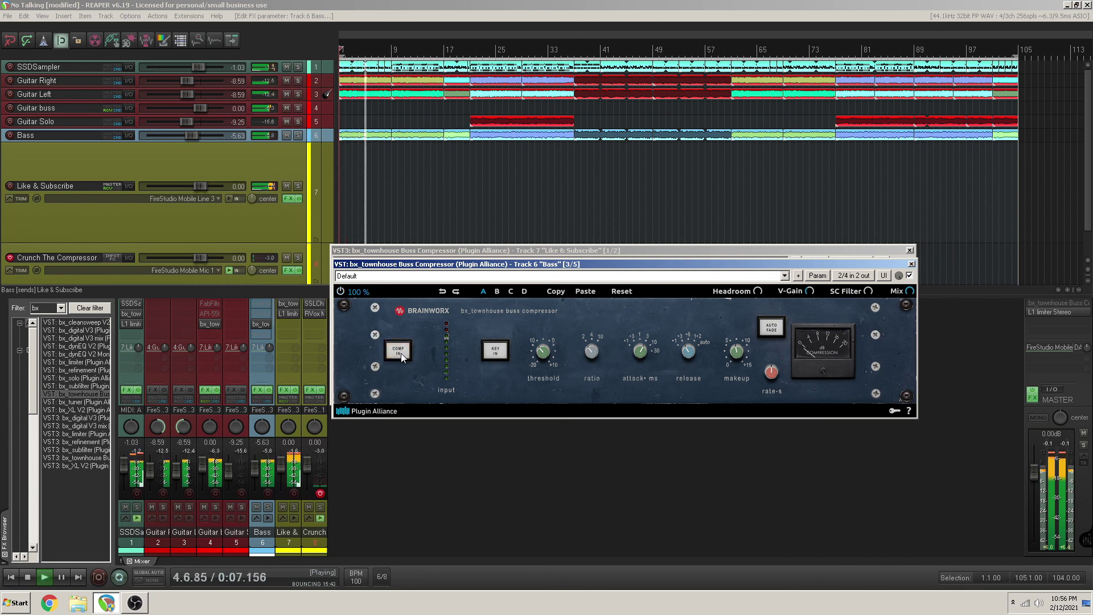
left_click(401, 353)
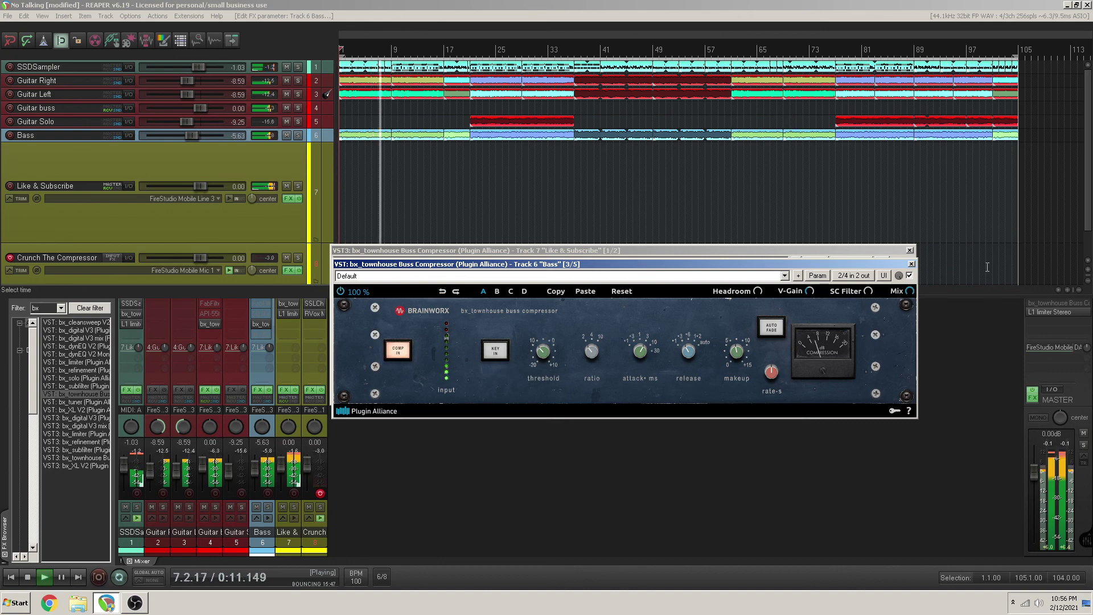